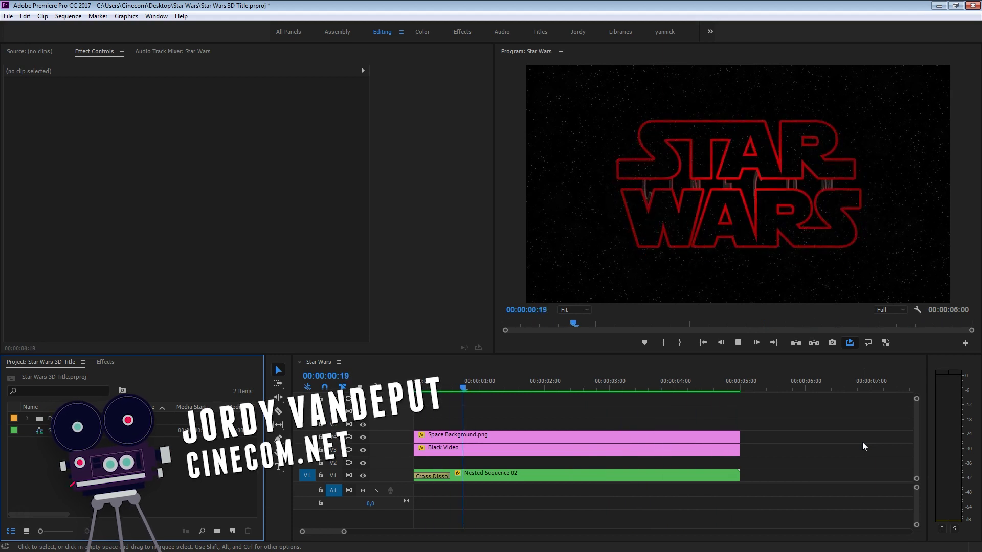
Scrub and play through the finished Star Wars sequence to review how the title animates.
{"action": "mouse_move", "coordinate": [495, 386]}
{"action": "left_mouse_down"}
{"action": "mouse_move", "coordinate": [460, 381]}
{"action": "mouse_move", "coordinate": [495, 381]}
{"action": "left_mouse_up"}
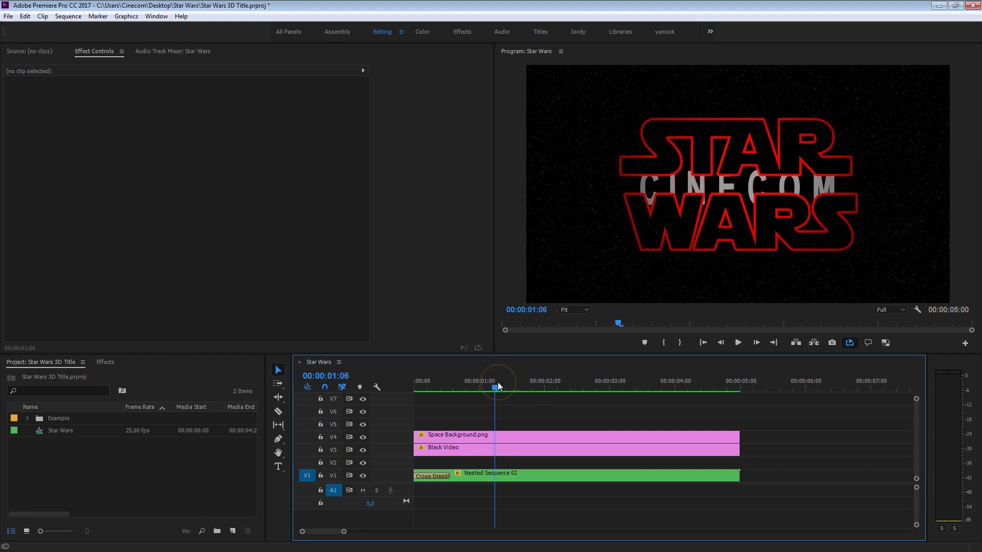
{"action": "left_click_drag", "start_coordinate": [498, 382], "coordinate": [635, 385]}
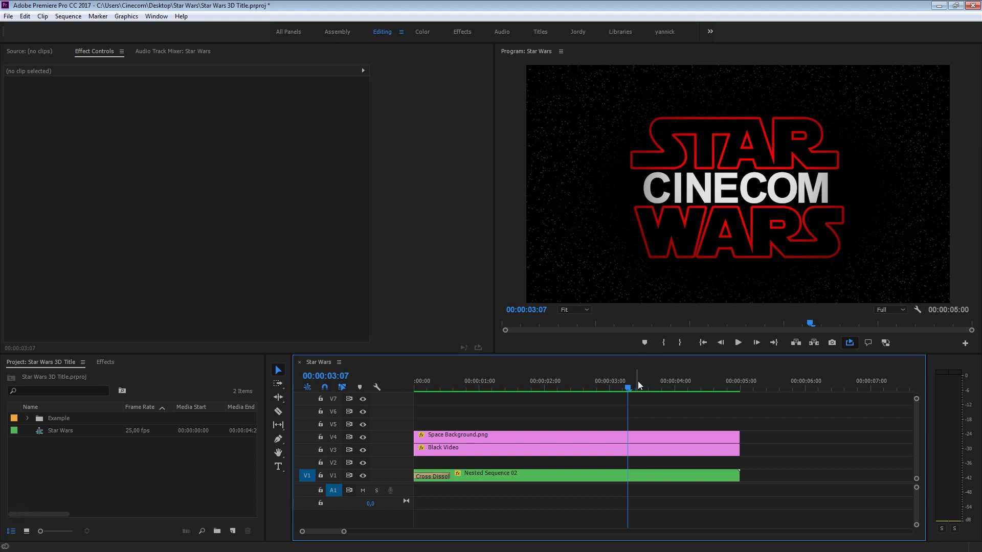
{"action": "key", "text": "space"}
{"action": "left_click", "coordinate": [471, 382]}
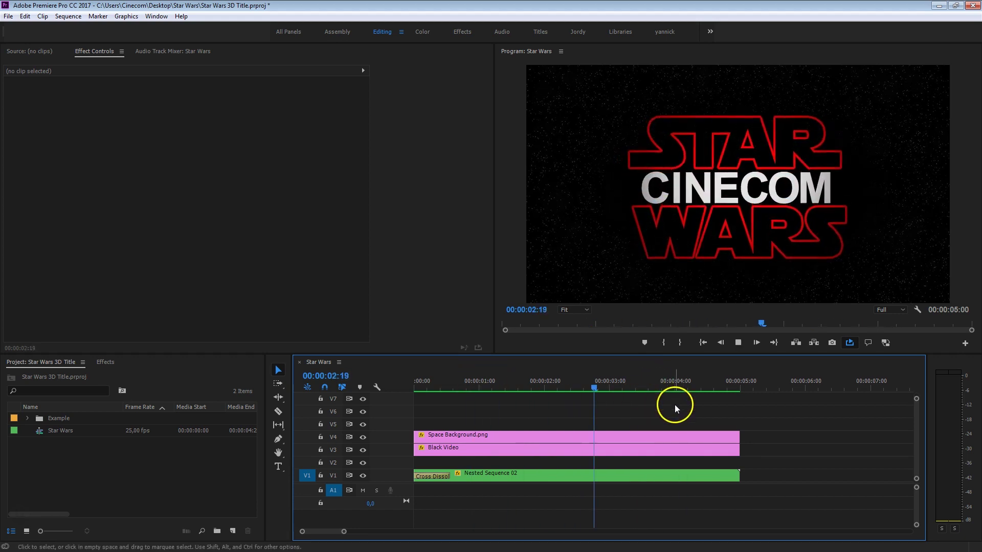
{"action": "mouse_move", "coordinate": [462, 388]}
{"action": "left_mouse_down"}
{"action": "mouse_move", "coordinate": [535, 390]}
{"action": "mouse_move", "coordinate": [473, 382]}
{"action": "left_mouse_up"}
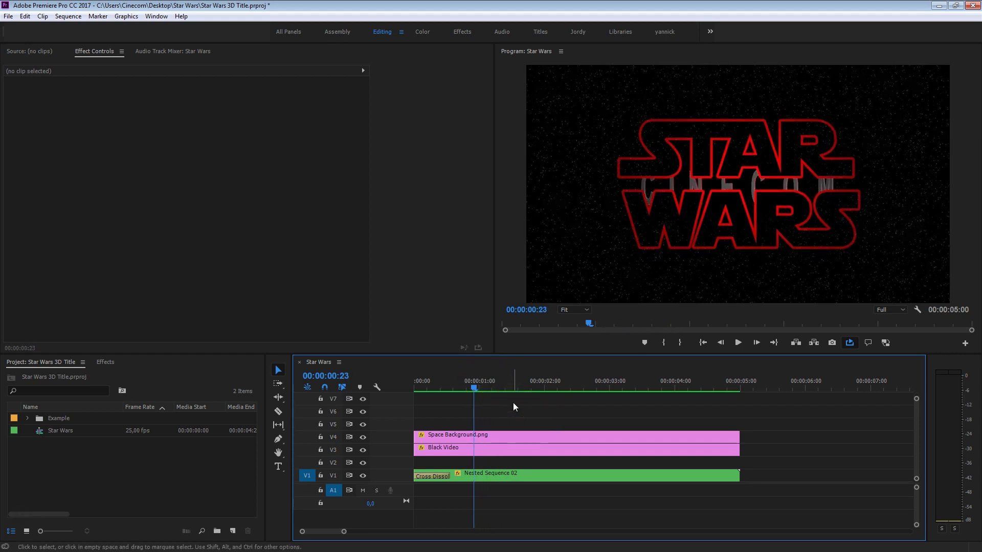
Create a new sequence named Cinecom Wars from the DSLR 720p24 preset.
{"action": "left_click", "coordinate": [232, 534]}
{"action": "left_click", "coordinate": [274, 412]}
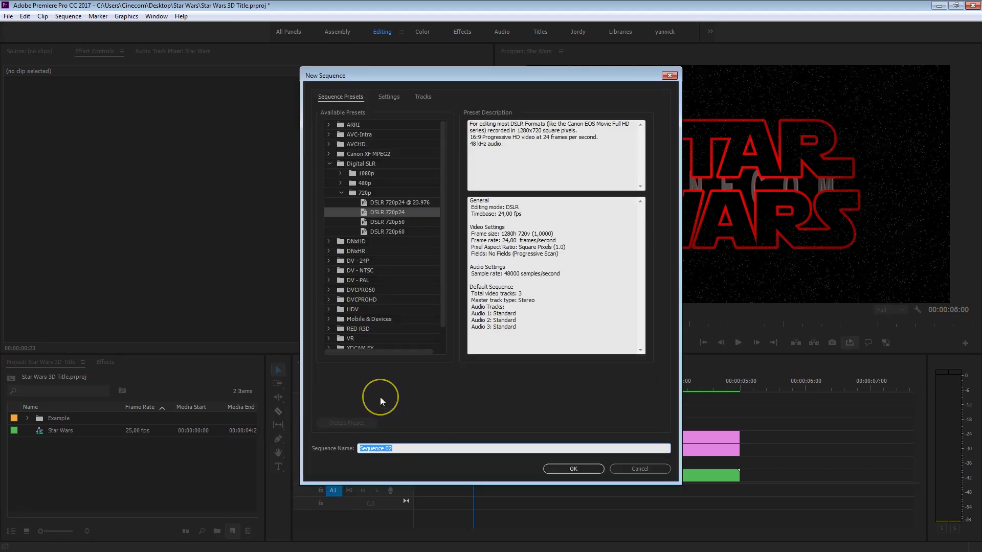
{"action": "type", "text": "Cinecom Wars"}
{"action": "key", "text": "Return"}
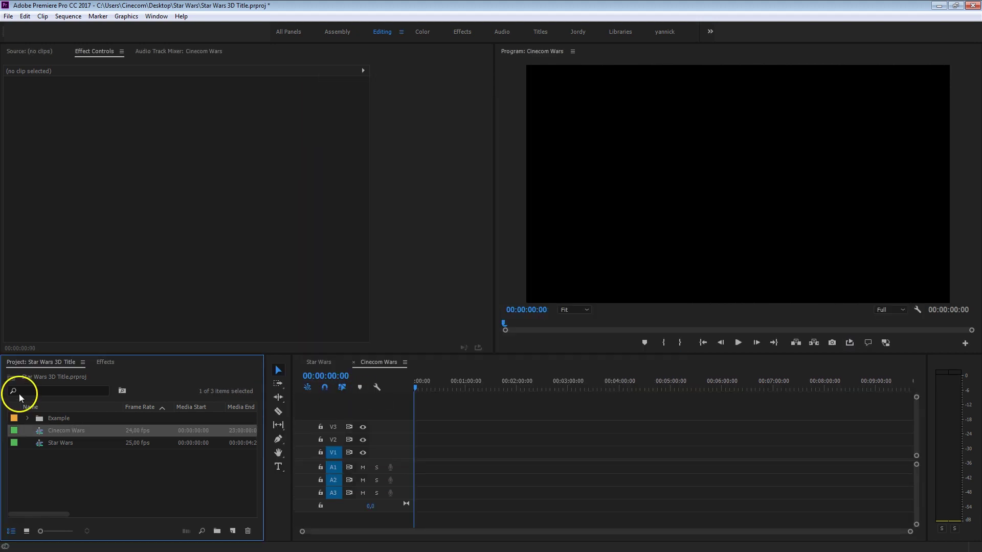
Move the Star Wars sequence into the Example bin and close its timeline.
{"action": "left_click", "coordinate": [53, 444]}
{"action": "left_click_drag", "start_coordinate": [52, 447], "coordinate": [50, 418]}
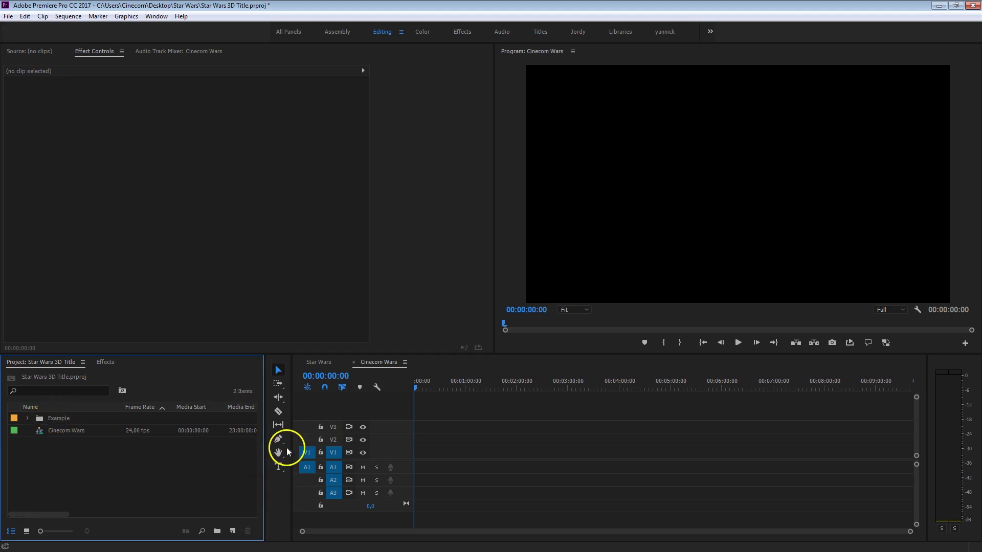
{"action": "left_click", "coordinate": [298, 362]}
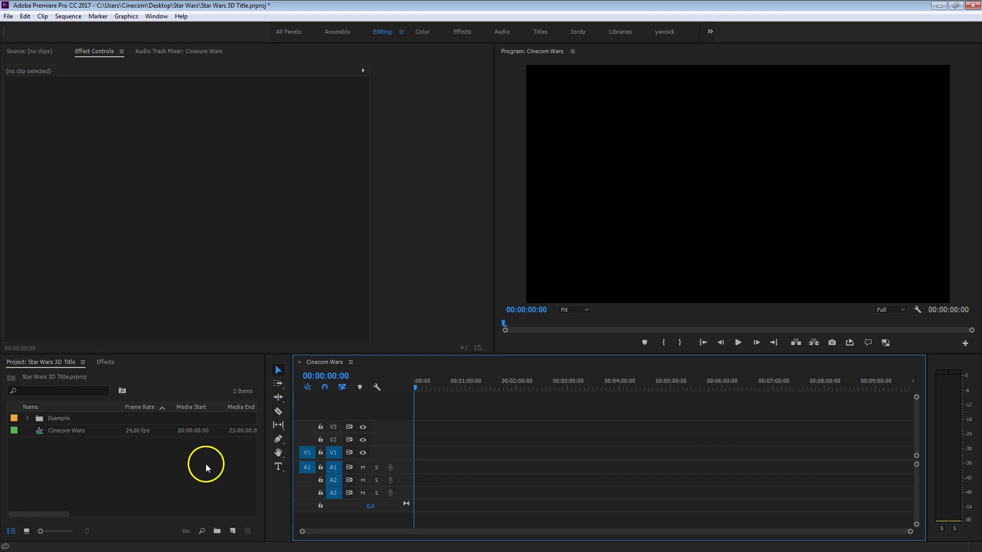
Create a new 1280 x 720, 24 fps legacy title named C.
{"action": "left_click", "coordinate": [235, 531]}
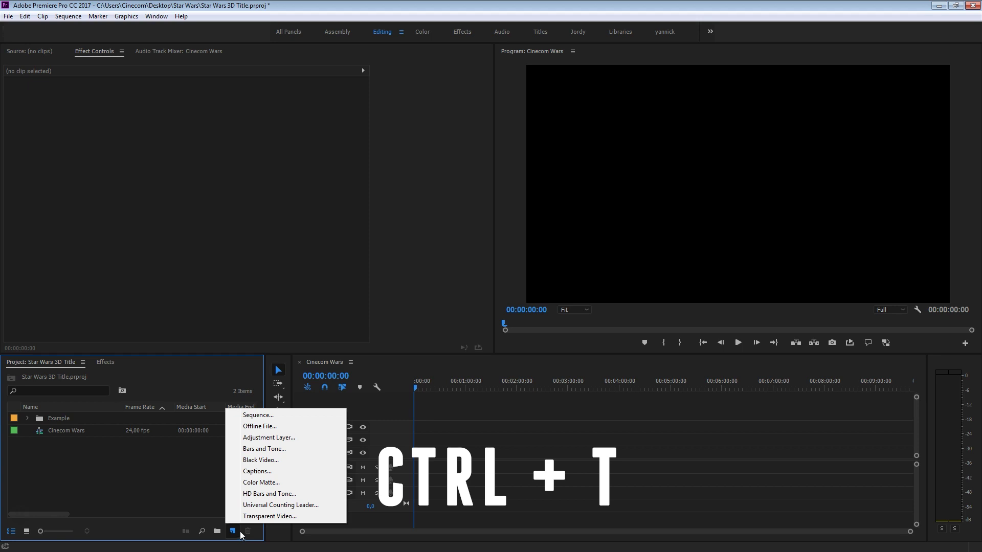
{"action": "left_click", "coordinate": [199, 477]}
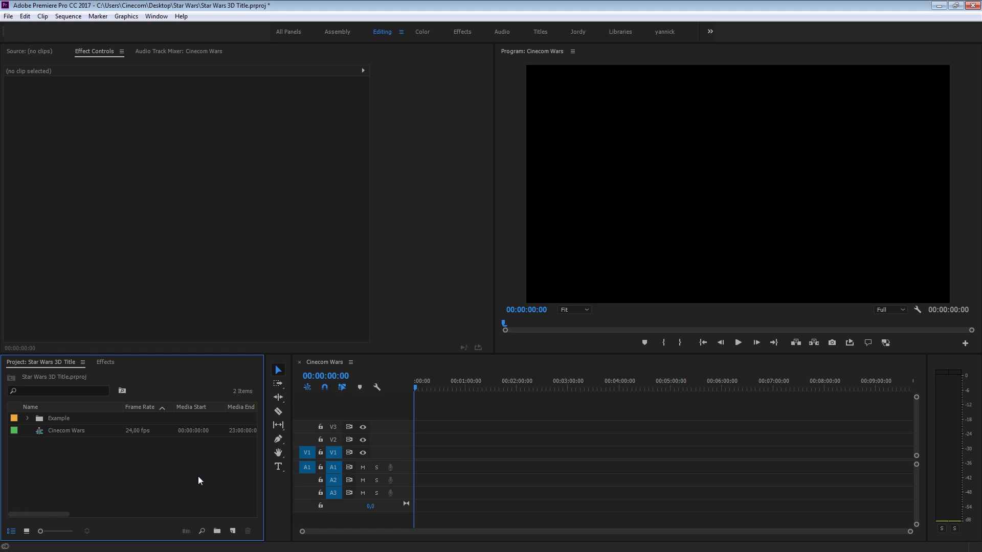
{"action": "key", "text": "ctrl+t"}
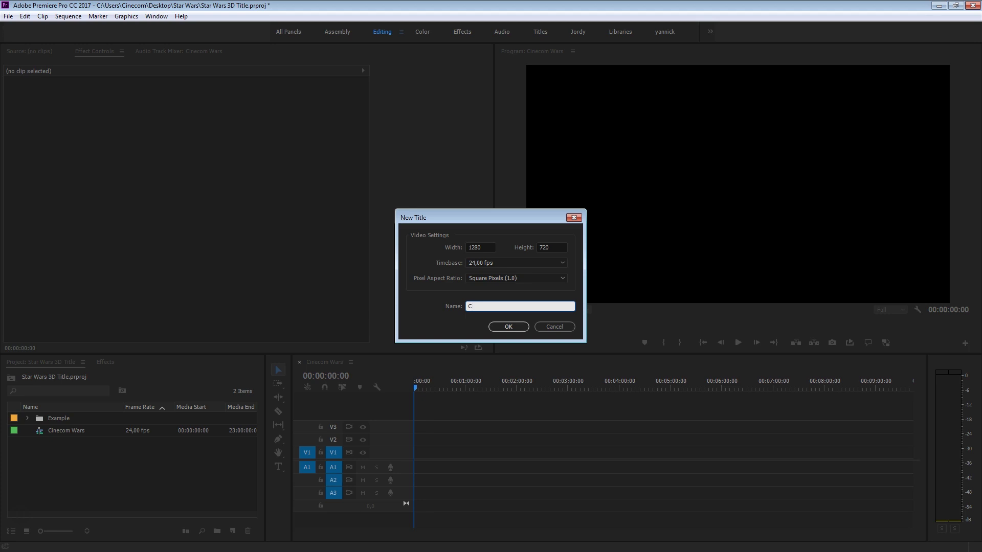
{"action": "key", "text": "Return"}
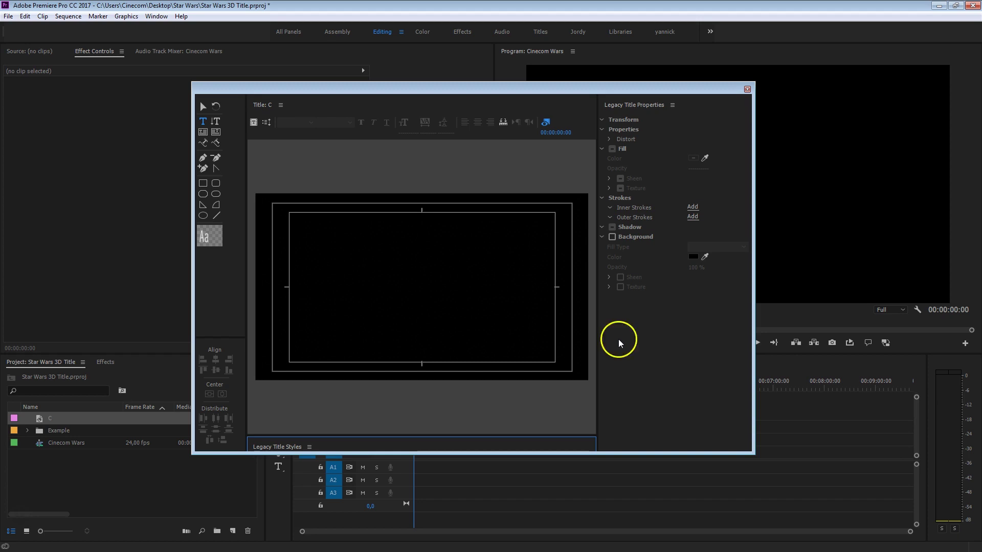
Add the letter C to the title and set its font to Arial Bold.
{"action": "left_click", "coordinate": [419, 262]}
{"action": "type", "text": "C"}
{"action": "left_click", "coordinate": [714, 204]}
{"action": "type", "text": "Arial"}
{"action": "key", "text": "Return"}
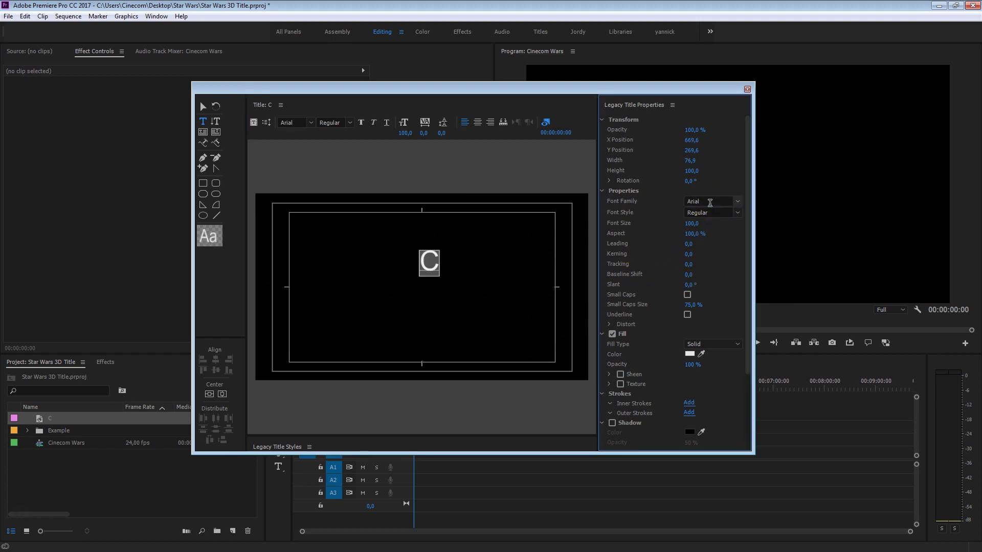
{"action": "left_click", "coordinate": [713, 205]}
{"action": "left_click", "coordinate": [735, 214]}
{"action": "left_click", "coordinate": [722, 236]}
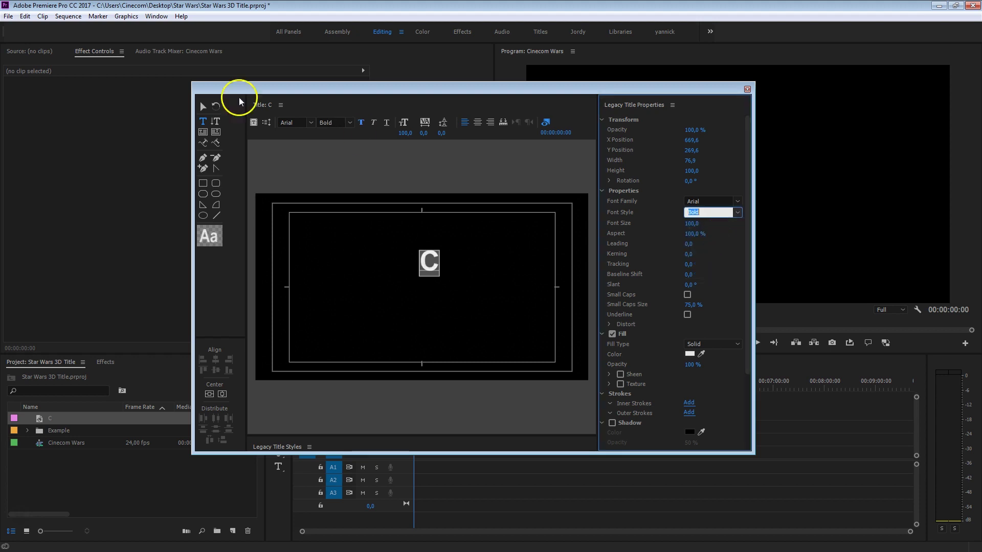
Scale the letter C up to a font size of about 163 and center it horizontally and vertically.
{"action": "left_click", "coordinate": [202, 104]}
{"action": "left_click", "coordinate": [432, 268]}
{"action": "left_click_drag", "start_coordinate": [439, 277], "coordinate": [456, 293]}
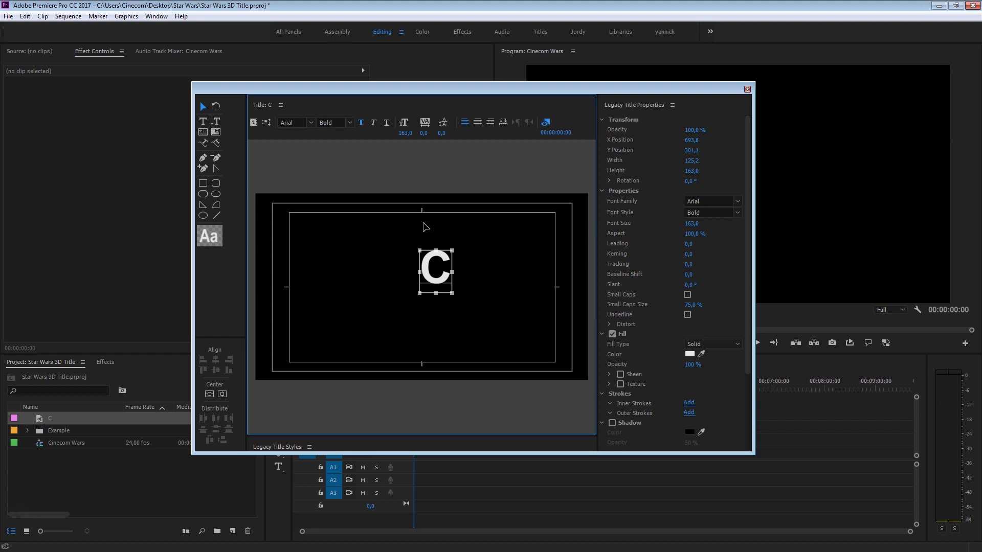
{"action": "left_click", "coordinate": [215, 398]}
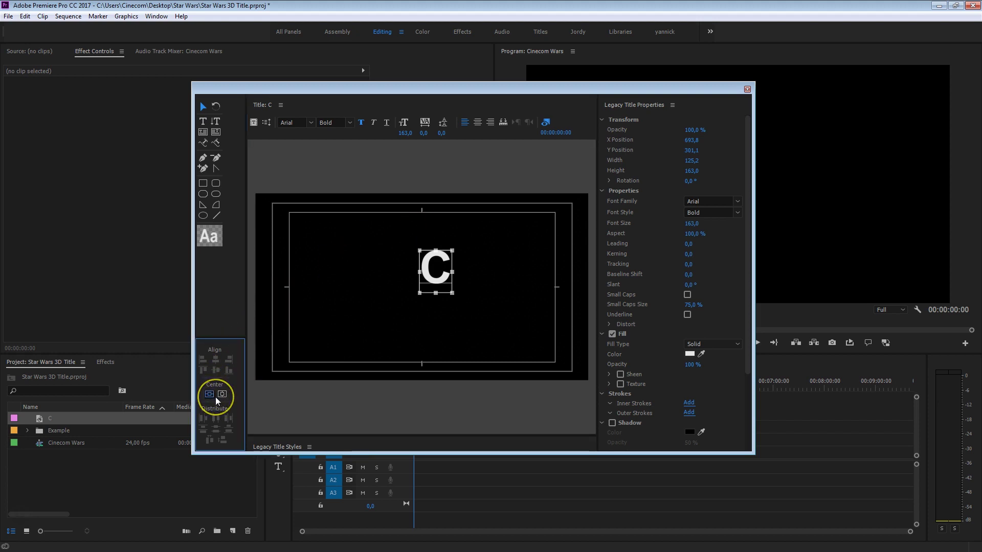
{"action": "left_click", "coordinate": [214, 397]}
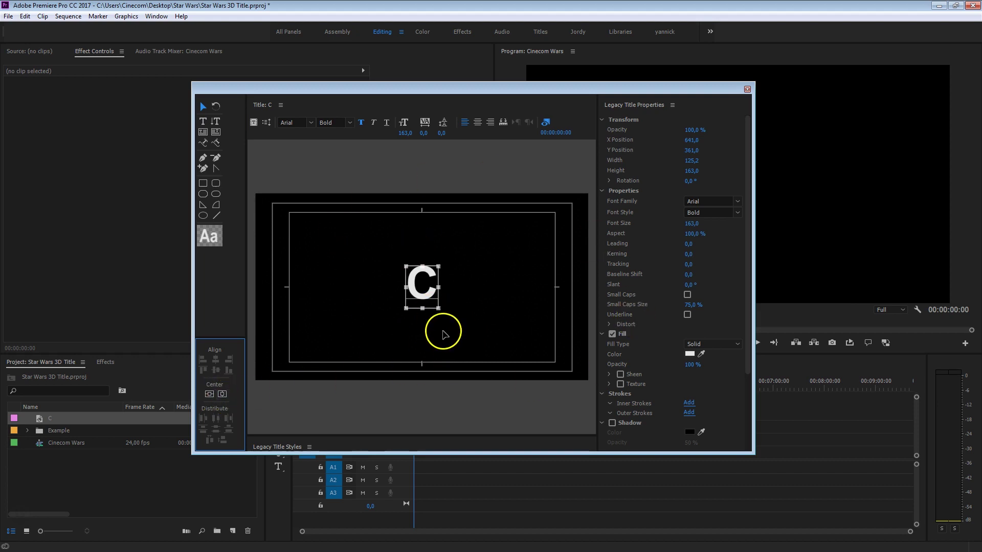
{"action": "left_click", "coordinate": [469, 234]}
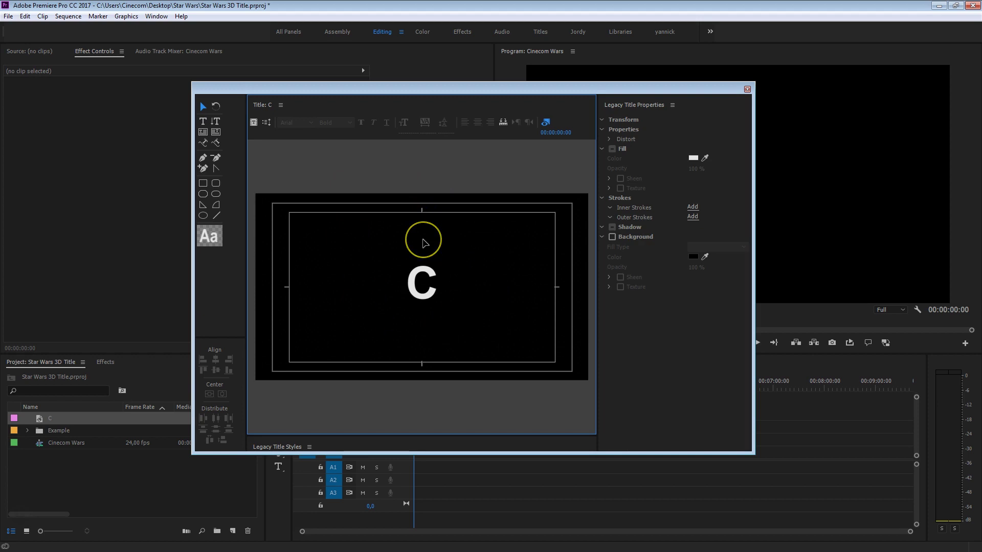
Create a title named I based on the current one, change its letter to I and center it horizontally.
{"action": "left_click", "coordinate": [254, 123]}
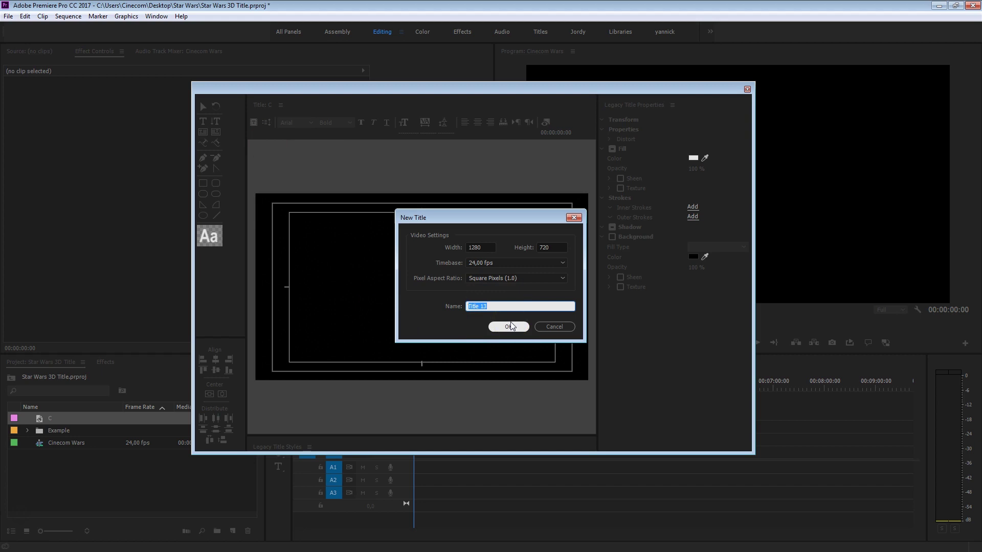
{"action": "type", "text": "I"}
{"action": "left_click", "coordinate": [509, 325]}
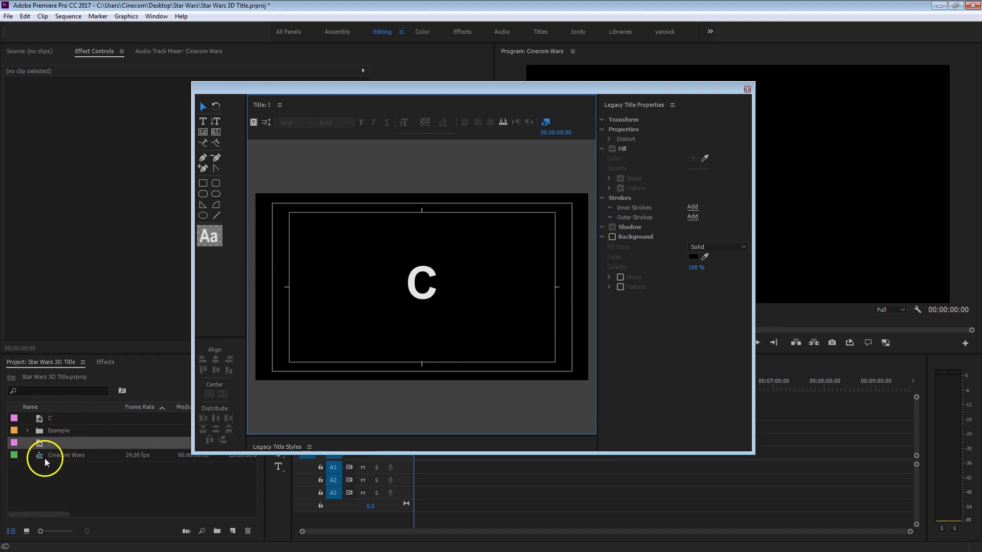
{"action": "double_click", "coordinate": [424, 276]}
{"action": "double_click", "coordinate": [424, 276]}
{"action": "type", "text": "I"}
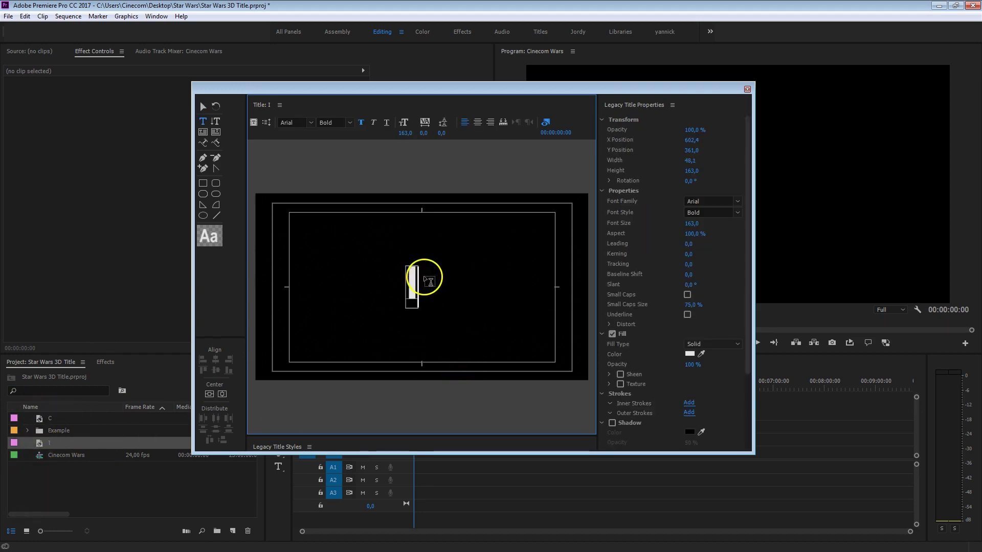
{"action": "left_click", "coordinate": [212, 394]}
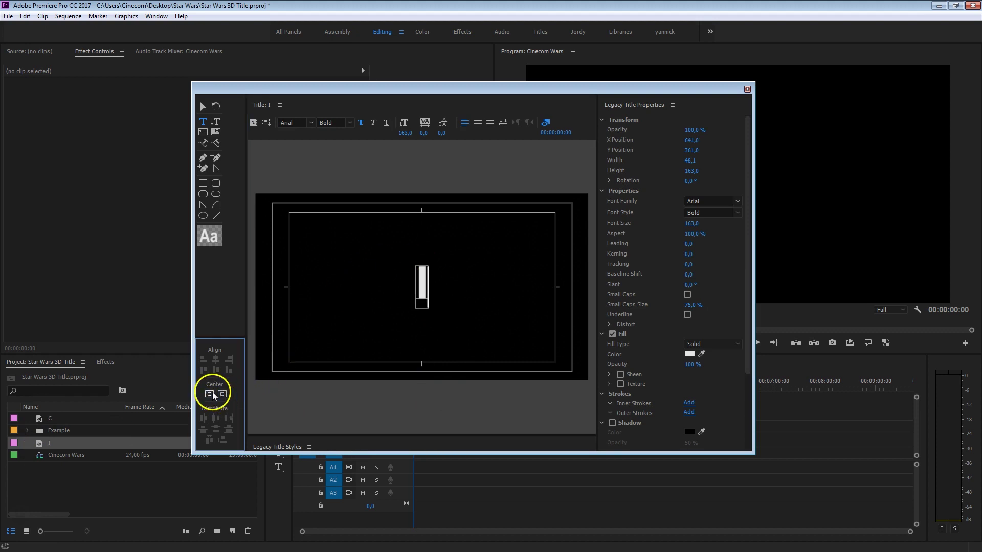
Create titles named N and E based on the current one, replacing the letter and centering it horizontally in each.
{"action": "left_click", "coordinate": [253, 122]}
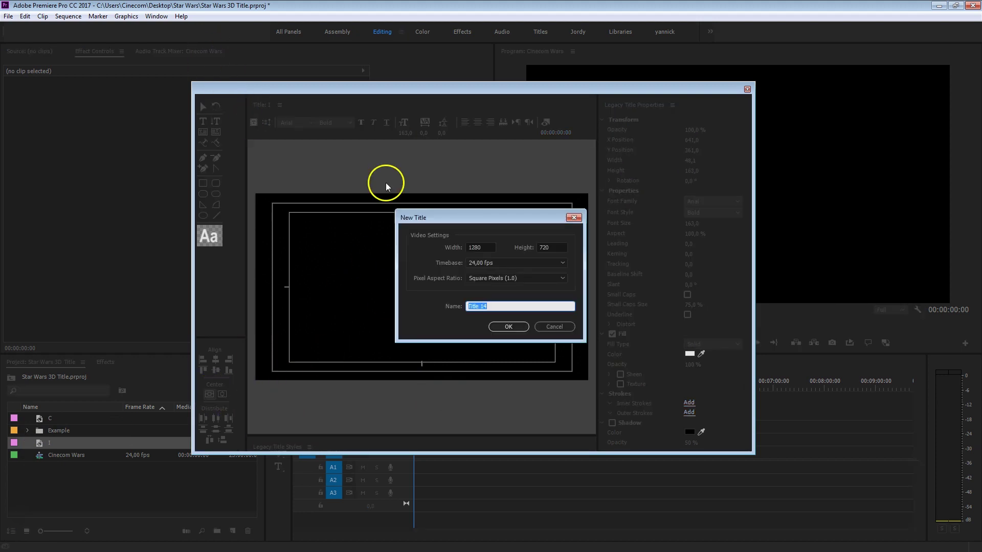
{"action": "type", "text": "N"}
{"action": "key", "text": "Return"}
{"action": "type", "text": "N"}
{"action": "left_click", "coordinate": [210, 394]}
{"action": "left_click", "coordinate": [253, 122]}
{"action": "type", "text": "E"}
{"action": "key", "text": "Return"}
{"action": "type", "text": "E"}
{"action": "left_click", "coordinate": [209, 394]}
Create titles for the second C and for O based on the current one, replacing the letter and keeping it centered.
{"action": "left_click", "coordinate": [253, 122]}
{"action": "type", "text": "C"}
{"action": "key", "text": "Return"}
{"action": "type", "text": "C"}
{"action": "left_click", "coordinate": [253, 122]}
{"action": "type", "text": "O"}
{"action": "key", "text": "Return"}
{"action": "type", "text": "O"}
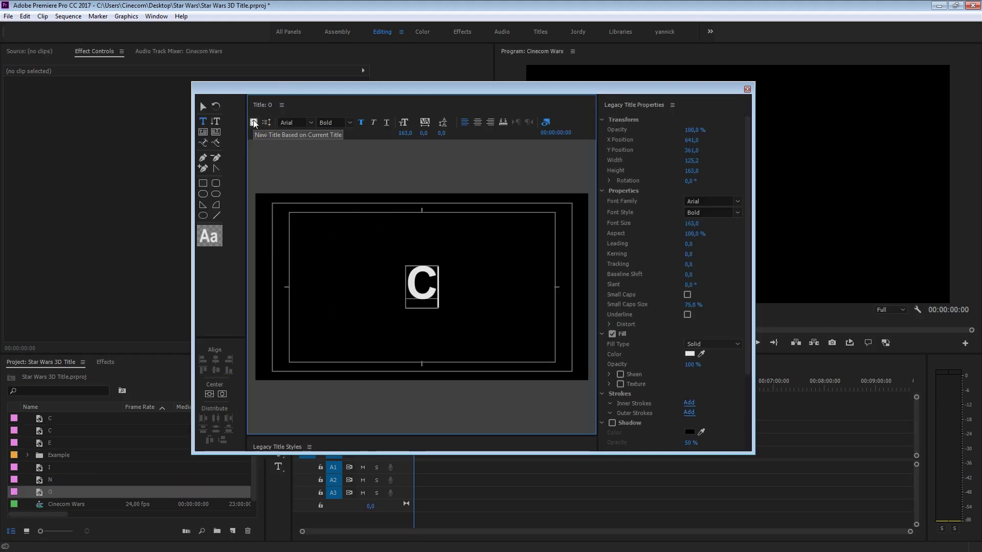
{"action": "left_click", "coordinate": [209, 393]}
Create a title named M based on the current one, center its letter M horizontally and close the title window.
{"action": "left_click", "coordinate": [253, 122]}
{"action": "type", "text": "M"}
{"action": "key", "text": "Return"}
{"action": "type", "text": "M"}
{"action": "left_click", "coordinate": [209, 394]}
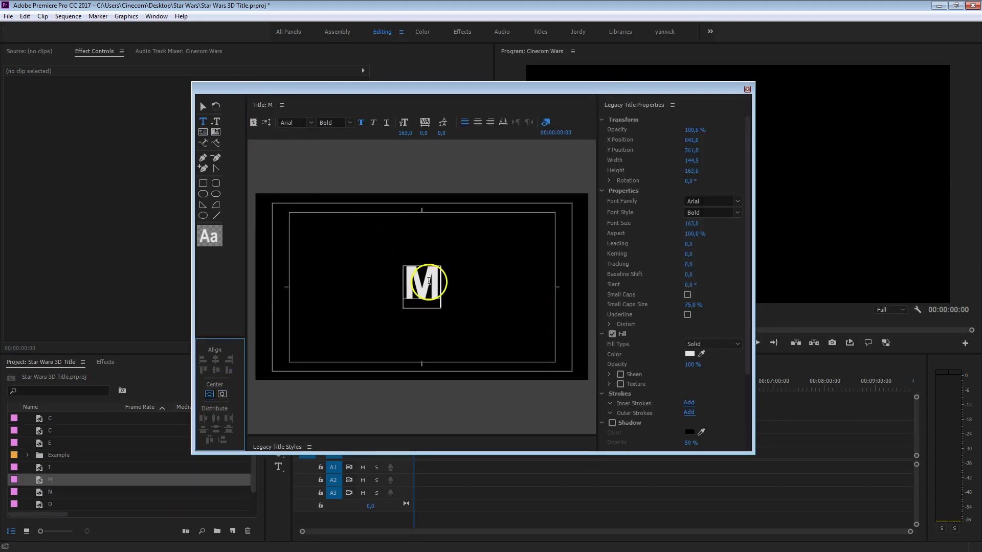
{"action": "left_click", "coordinate": [747, 89]}
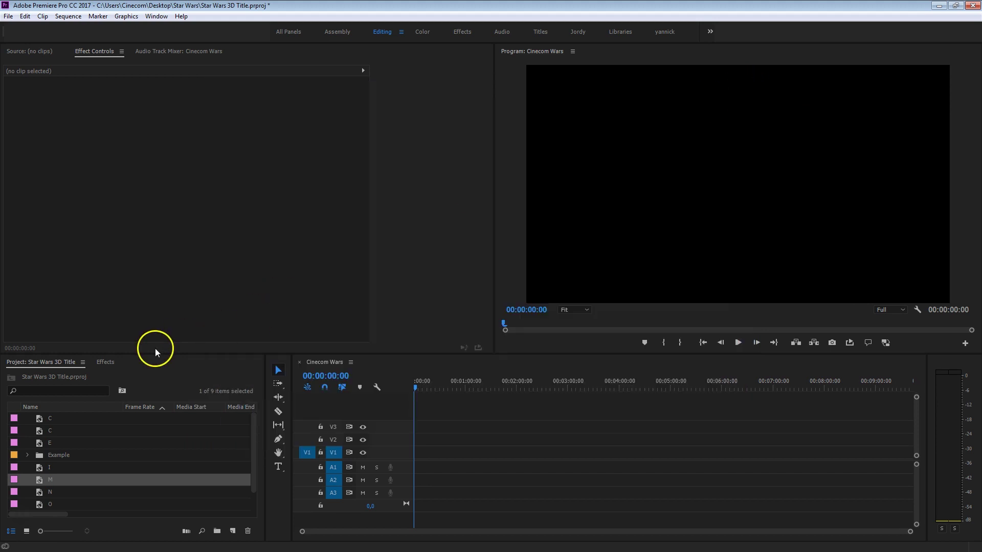
Enlarge the project and timeline area and create a bin named Letters.
{"action": "left_click_drag", "start_coordinate": [162, 352], "coordinate": [164, 305]}
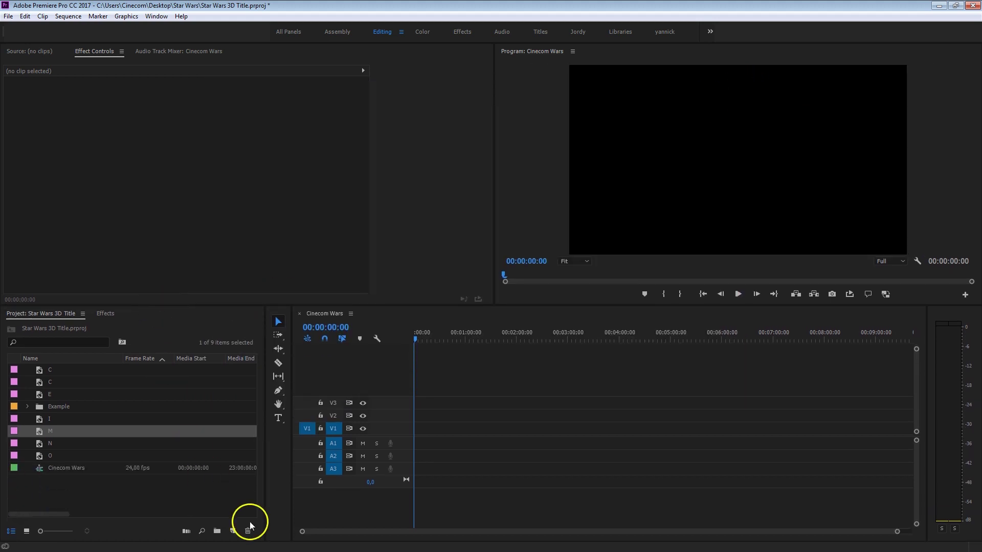
{"action": "left_click", "coordinate": [221, 526]}
{"action": "type", "text": "Letters"}
{"action": "key", "text": "Tab"}
Move all seven letter titles into the Letters bin.
{"action": "left_click", "coordinate": [45, 397], "text": "ctrl"}
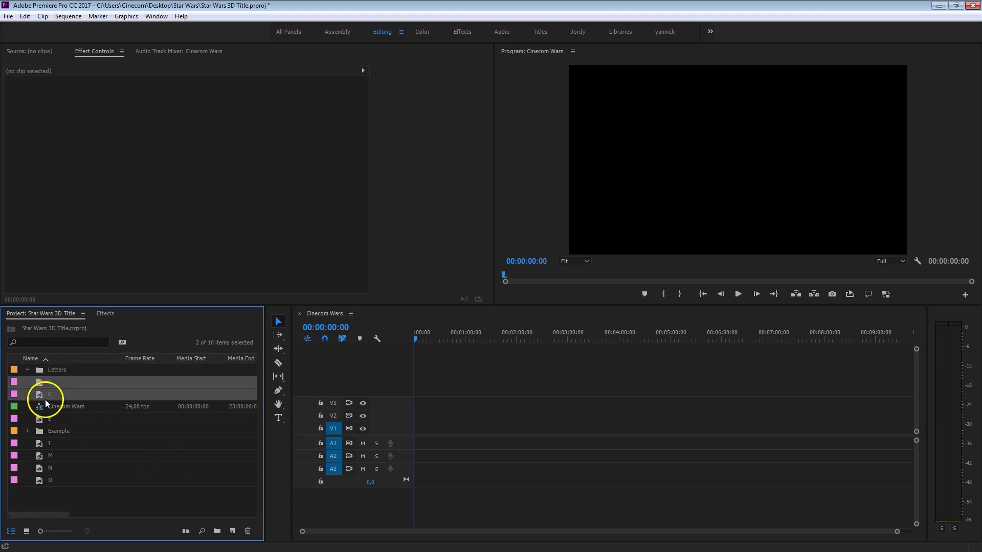
{"action": "left_click", "coordinate": [44, 420], "text": "ctrl"}
{"action": "left_click", "coordinate": [44, 444], "text": "ctrl"}
{"action": "left_click", "coordinate": [44, 457], "text": "ctrl"}
{"action": "left_click", "coordinate": [46, 468], "text": "ctrl"}
{"action": "left_click", "coordinate": [47, 479], "text": "ctrl"}
{"action": "left_click_drag", "start_coordinate": [47, 479], "coordinate": [46, 375]}
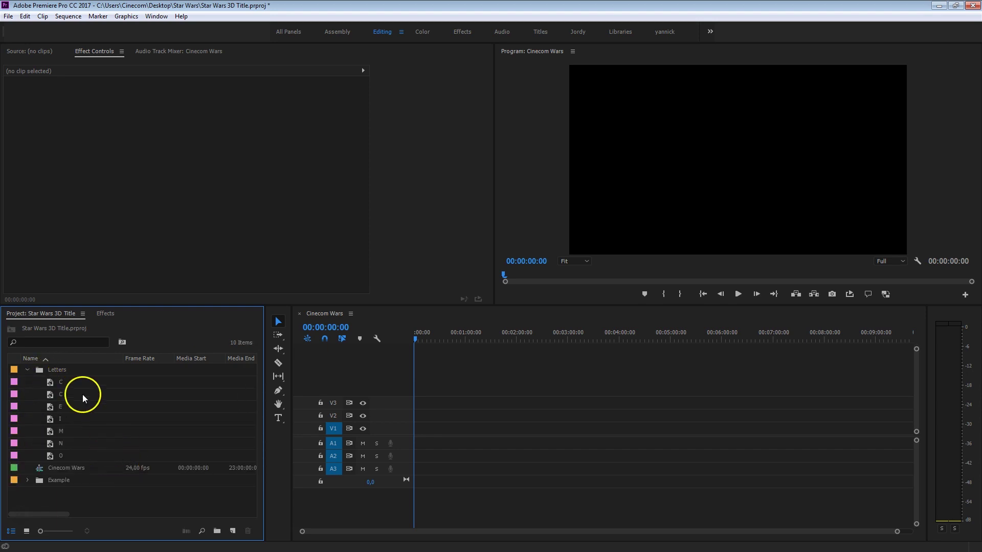
Stack the titles C, I, N, E, C, O and M on video tracks V1 to V7 at the sequence start.
{"action": "left_click_drag", "start_coordinate": [45, 382], "coordinate": [416, 429]}
{"action": "left_click_drag", "start_coordinate": [57, 417], "coordinate": [415, 412]}
{"action": "left_click_drag", "start_coordinate": [893, 532], "coordinate": [430, 532]}
{"action": "left_click", "coordinate": [56, 406]}
{"action": "left_click_drag", "start_coordinate": [54, 444], "coordinate": [440, 403]}
{"action": "left_click_drag", "start_coordinate": [57, 407], "coordinate": [439, 390]}
{"action": "left_click_drag", "start_coordinate": [56, 395], "coordinate": [440, 377]}
{"action": "left_click_drag", "start_coordinate": [56, 456], "coordinate": [440, 364]}
{"action": "left_click_drag", "start_coordinate": [56, 431], "coordinate": [440, 352]}
{"action": "left_click_drag", "start_coordinate": [363, 437], "coordinate": [363, 471]}
At 00:00:02:04, set the horizontal position of the N clip to about 526 and the V5 C clip to about 761.
{"action": "left_click_drag", "start_coordinate": [428, 336], "coordinate": [438, 336]}
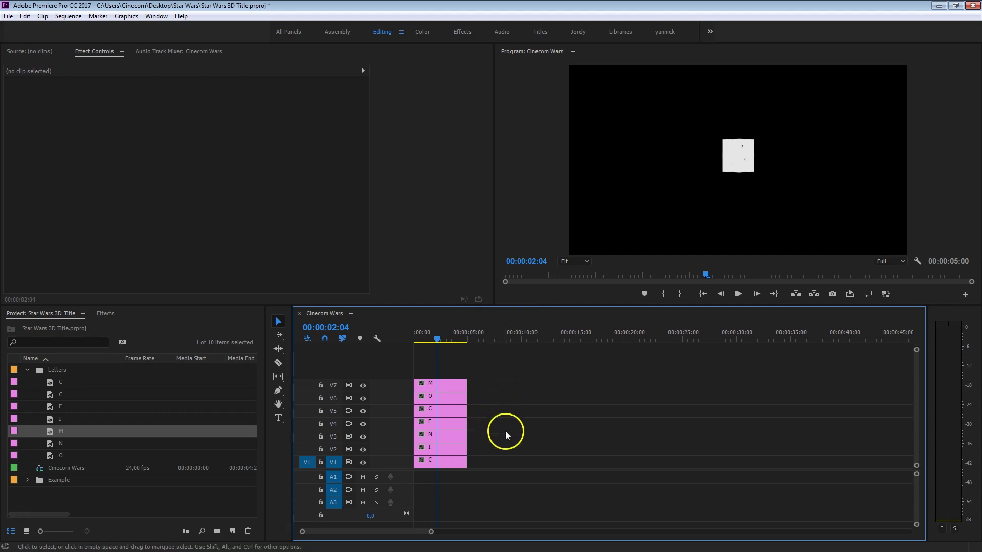
{"action": "left_click", "coordinate": [441, 424]}
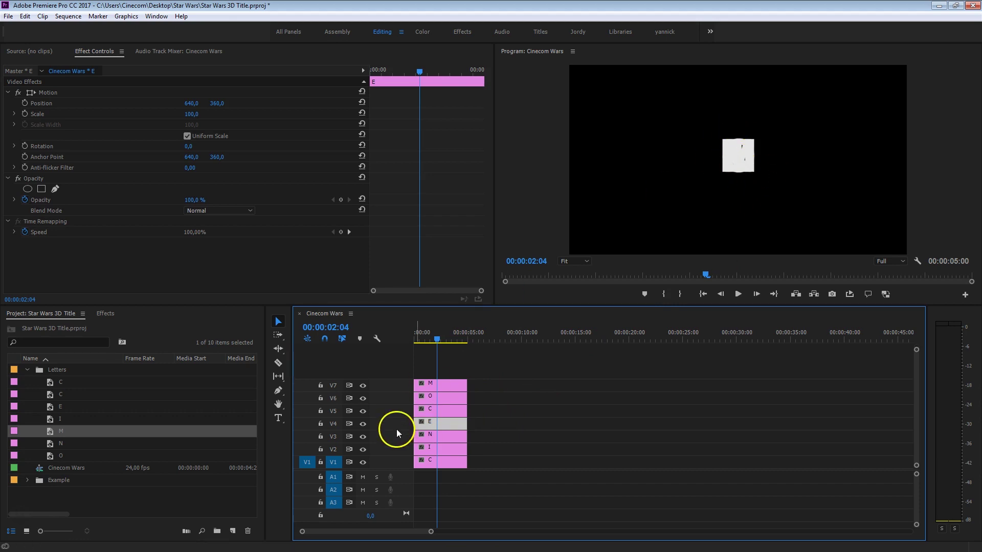
{"action": "left_click", "coordinate": [444, 433]}
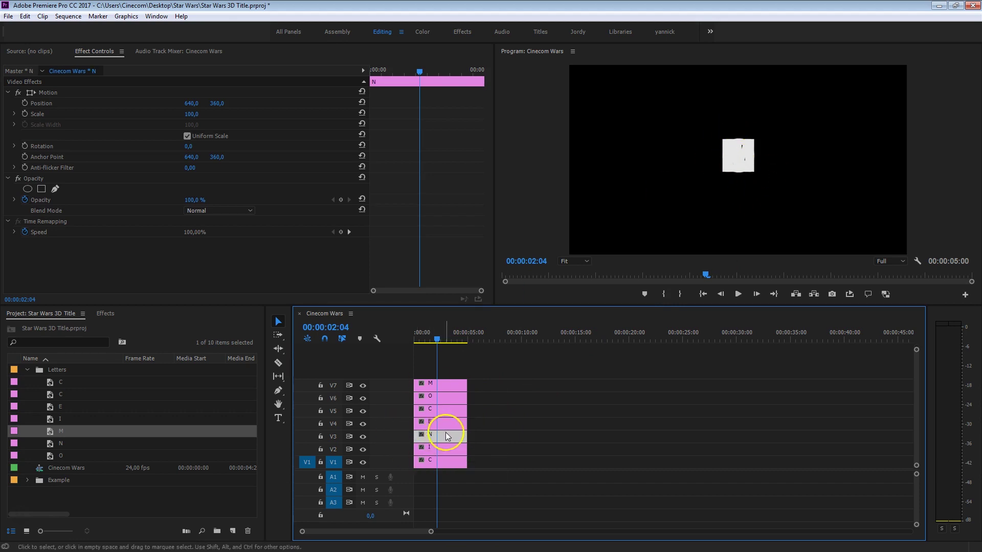
{"action": "left_click_drag", "start_coordinate": [199, 102], "coordinate": [133, 100]}
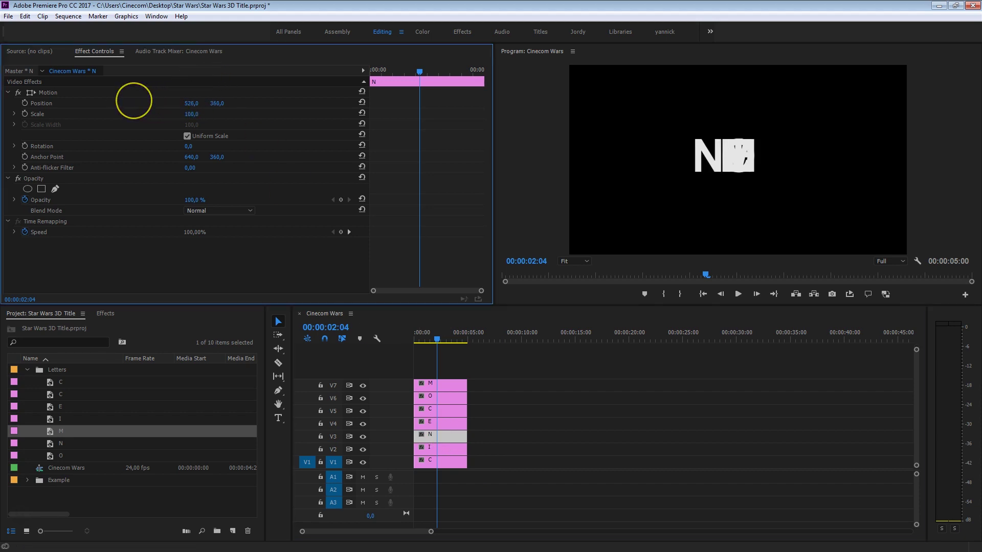
{"action": "left_click", "coordinate": [440, 409]}
{"action": "left_click_drag", "start_coordinate": [191, 103], "coordinate": [251, 100]}
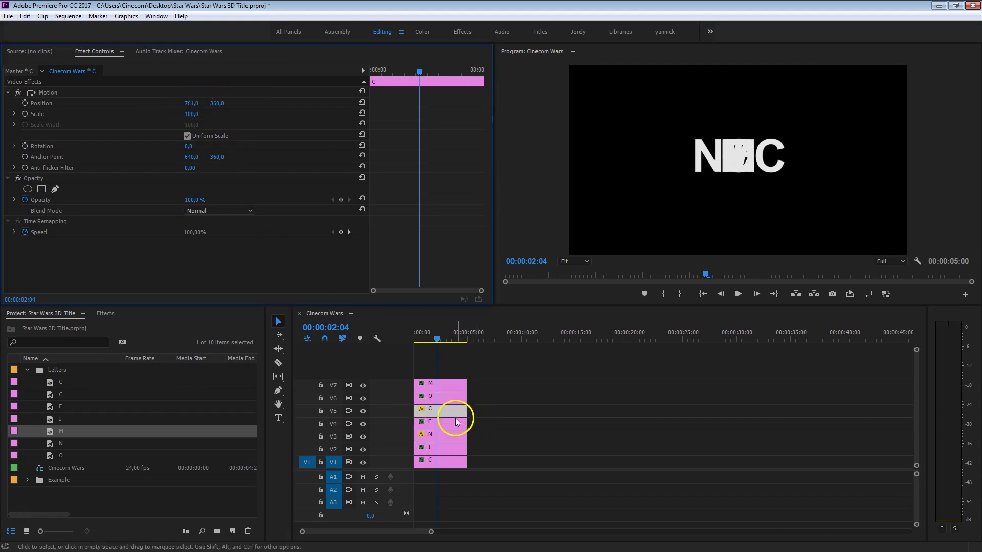
Move the O clip horizontally to just after the second C, and the M clip to a horizontal position of about 1033.
{"action": "left_click", "coordinate": [439, 398]}
{"action": "left_click_drag", "start_coordinate": [193, 103], "coordinate": [333, 114]}
{"action": "left_click", "coordinate": [438, 384]}
{"action": "left_click_drag", "start_coordinate": [199, 102], "coordinate": [384, 99]}
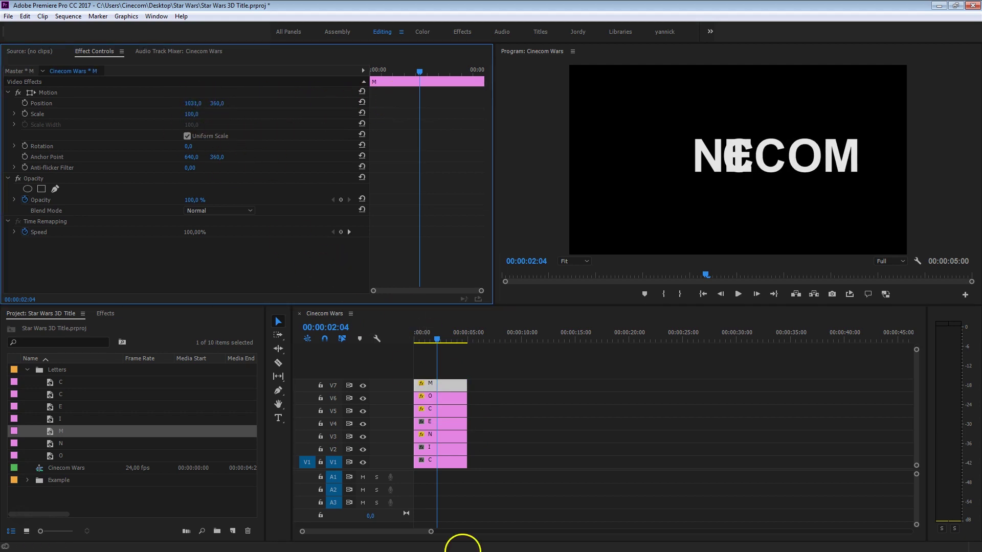
Set the horizontal position of the I clip to about 431 and the V1 C clip to about 338.
{"action": "left_click", "coordinate": [450, 447]}
{"action": "left_click_drag", "start_coordinate": [193, 112], "coordinate": [83, 98]}
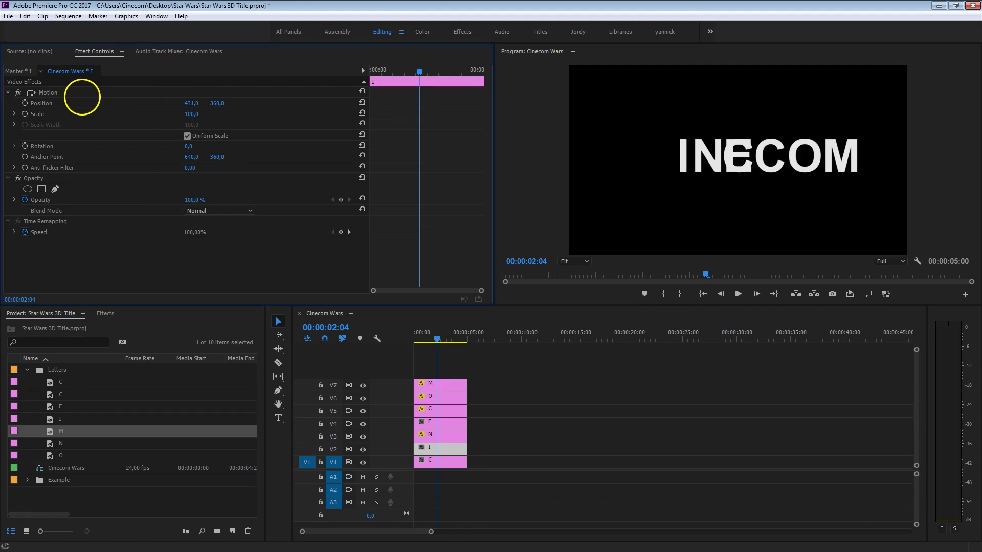
{"action": "left_click", "coordinate": [434, 460]}
{"action": "left_click_drag", "start_coordinate": [190, 103], "coordinate": [36, 99]}
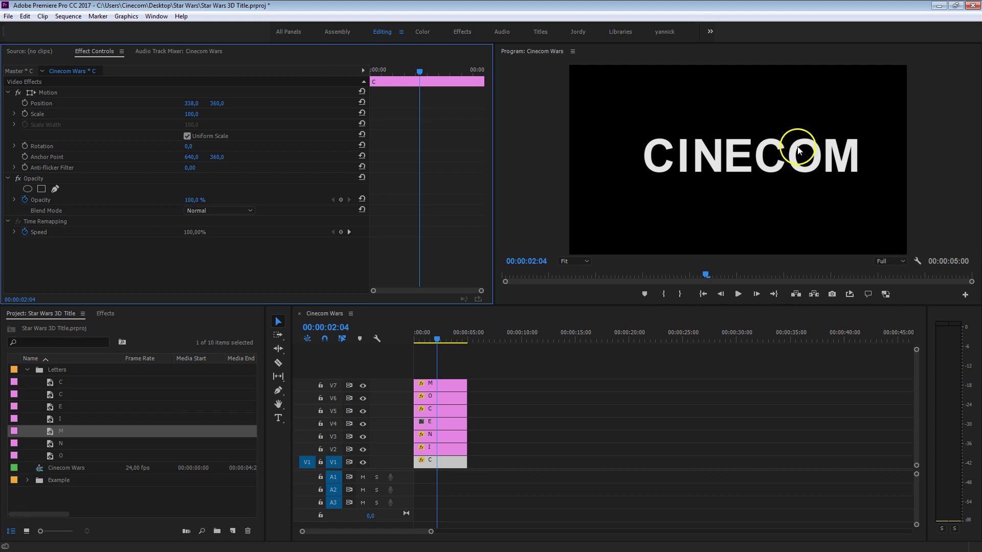
Find the Basic 3D effect by searching for 3D and apply it to the C clip on V1.
{"action": "left_click", "coordinate": [104, 314]}
{"action": "left_click", "coordinate": [18, 325]}
{"action": "type", "text": "3"}
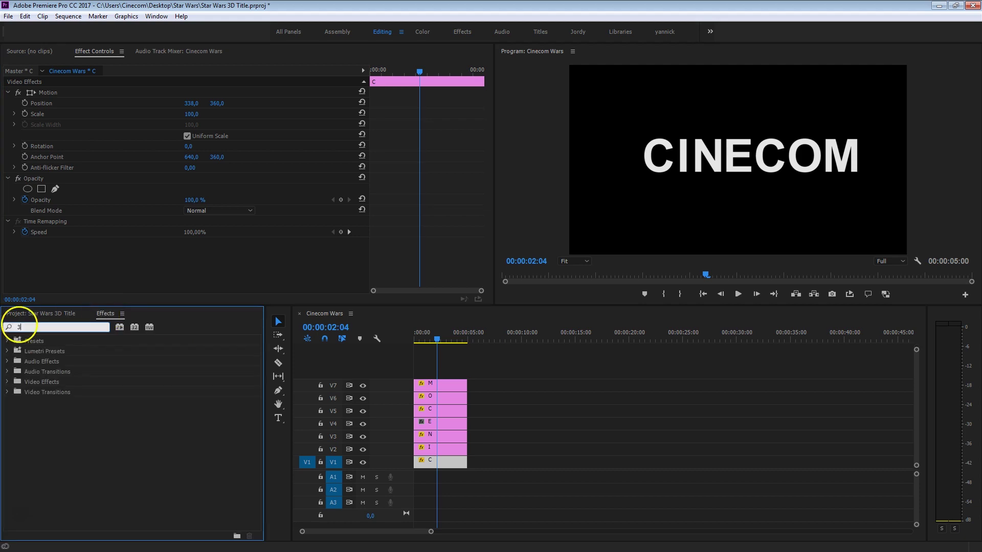
{"action": "type", "text": "D"}
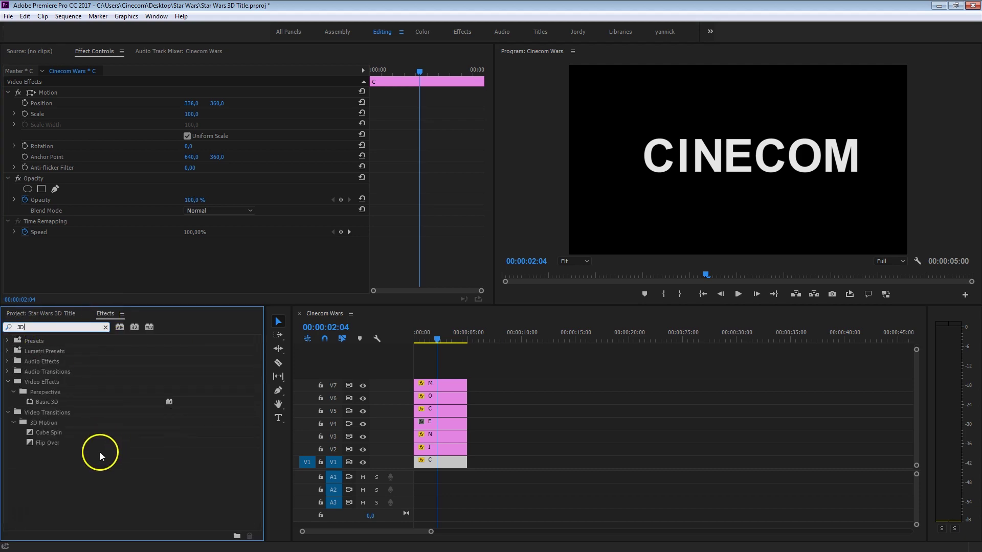
{"action": "left_click_drag", "start_coordinate": [44, 402], "coordinate": [453, 461]}
{"action": "left_click_drag", "start_coordinate": [488, 114], "coordinate": [489, 173]}
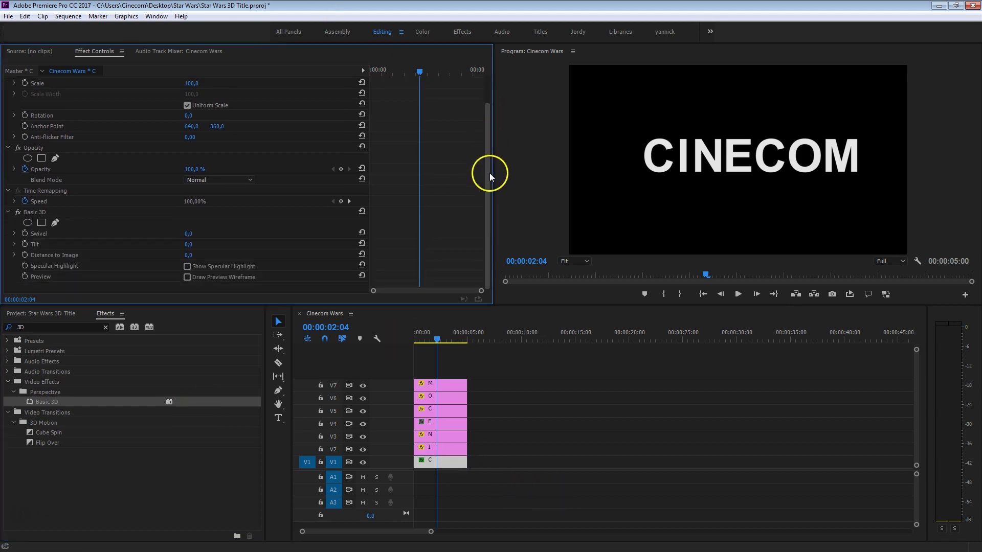
Set the V1 C clip's Basic 3D Swivel to 90° and keyframe it at the clip's start.
{"action": "left_click_drag", "start_coordinate": [184, 238], "coordinate": [153, 235]}
{"action": "key", "text": "ctrl+z"}
{"action": "left_click_drag", "start_coordinate": [413, 63], "coordinate": [385, 66]}
{"action": "left_click", "coordinate": [195, 232]}
{"action": "type", "text": "90"}
{"action": "key", "text": "Return"}
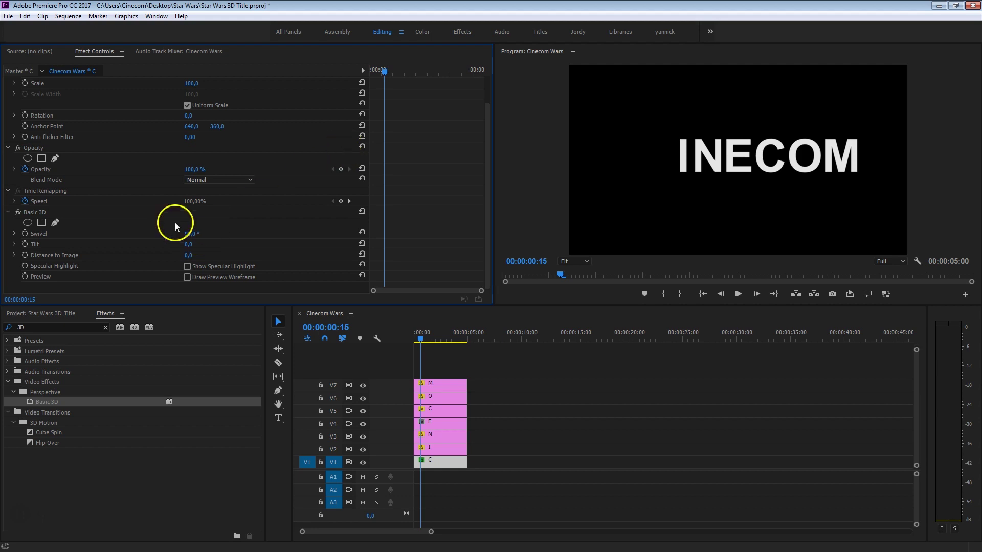
{"action": "left_click", "coordinate": [25, 233]}
{"action": "left_click_drag", "start_coordinate": [385, 232], "coordinate": [372, 231]}
Add a Swivel keyframe of 0 at 00:00:02:01 on the V1 C clip.
{"action": "left_click_drag", "start_coordinate": [382, 75], "coordinate": [416, 77]}
{"action": "left_click", "coordinate": [192, 234]}
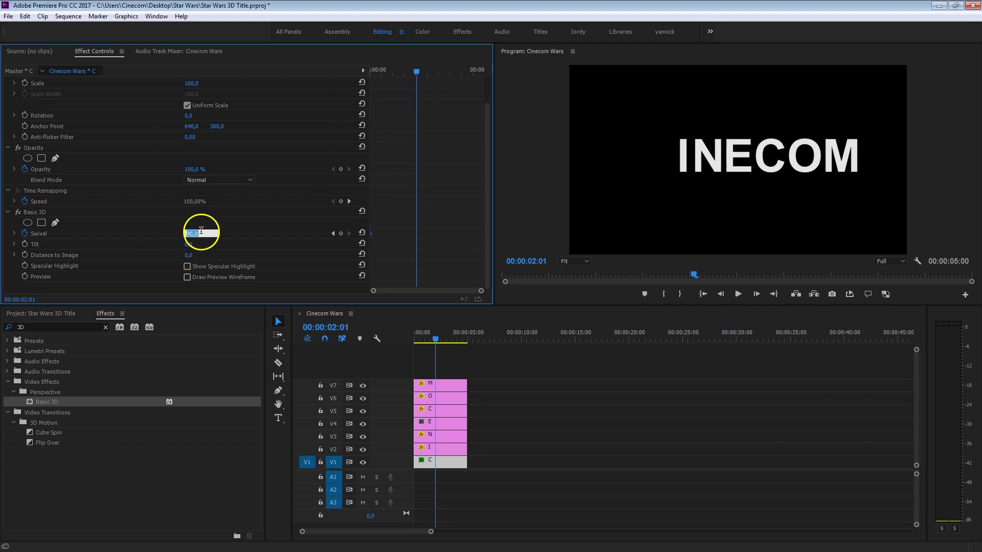
{"action": "type", "text": "0"}
{"action": "key", "text": "Return"}
Check the C's rotation at 00:00:00:16 and apply Ease In to the second Swivel keyframe.
{"action": "mouse_move", "coordinate": [397, 77]}
{"action": "left_mouse_down"}
{"action": "mouse_move", "coordinate": [365, 73]}
{"action": "mouse_move", "coordinate": [417, 98]}
{"action": "mouse_move", "coordinate": [417, 81]}
{"action": "mouse_move", "coordinate": [384, 79]}
{"action": "left_mouse_up"}
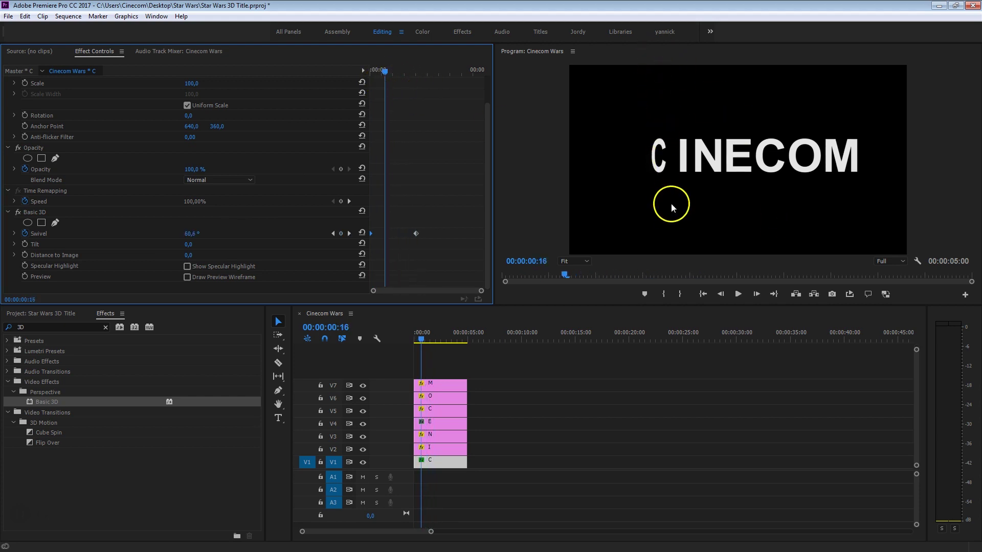
{"action": "left_click_drag", "start_coordinate": [645, 159], "coordinate": [666, 167]}
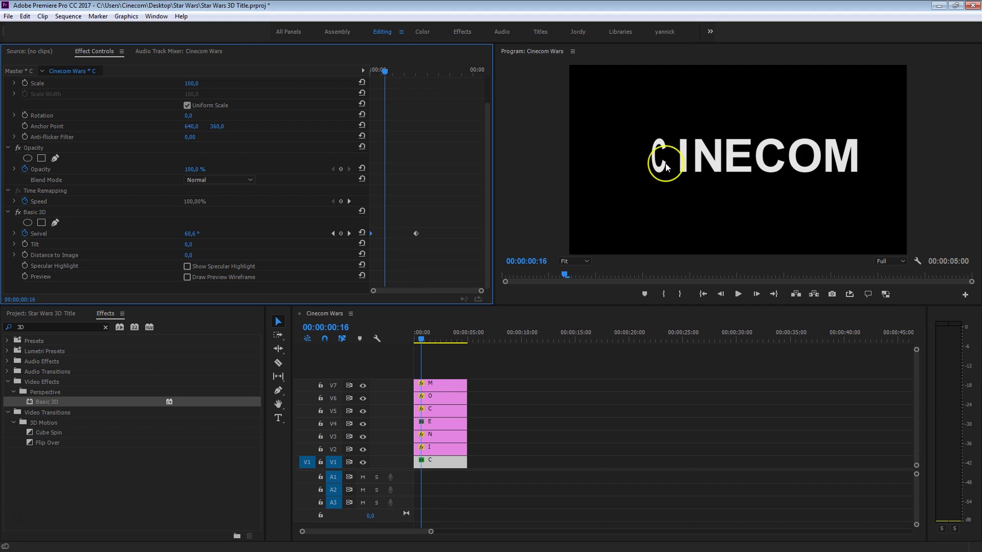
{"action": "left_click_drag", "start_coordinate": [667, 167], "coordinate": [658, 149]}
{"action": "left_click", "coordinate": [719, 159]}
{"action": "left_click", "coordinate": [446, 189]}
{"action": "right_click", "coordinate": [415, 239]}
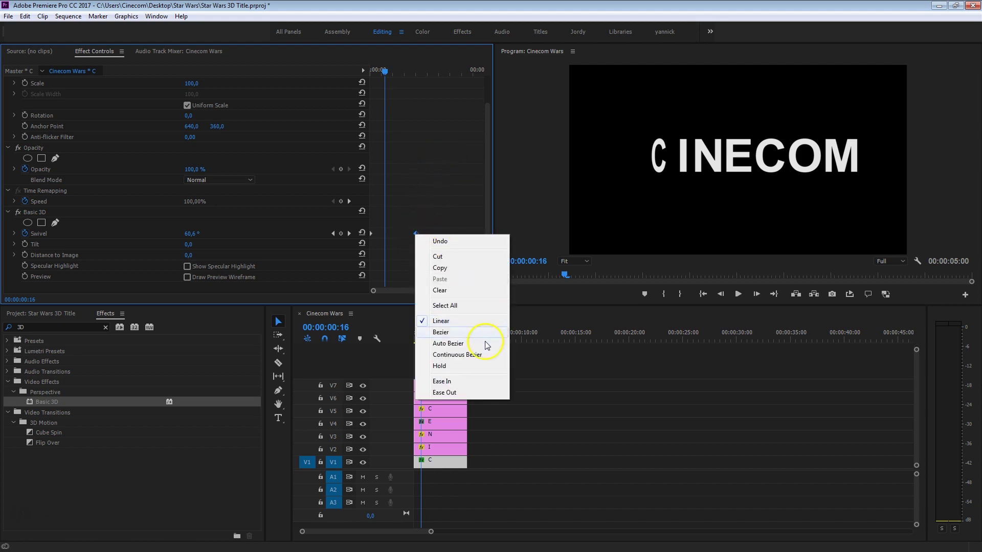
{"action": "left_click", "coordinate": [468, 380]}
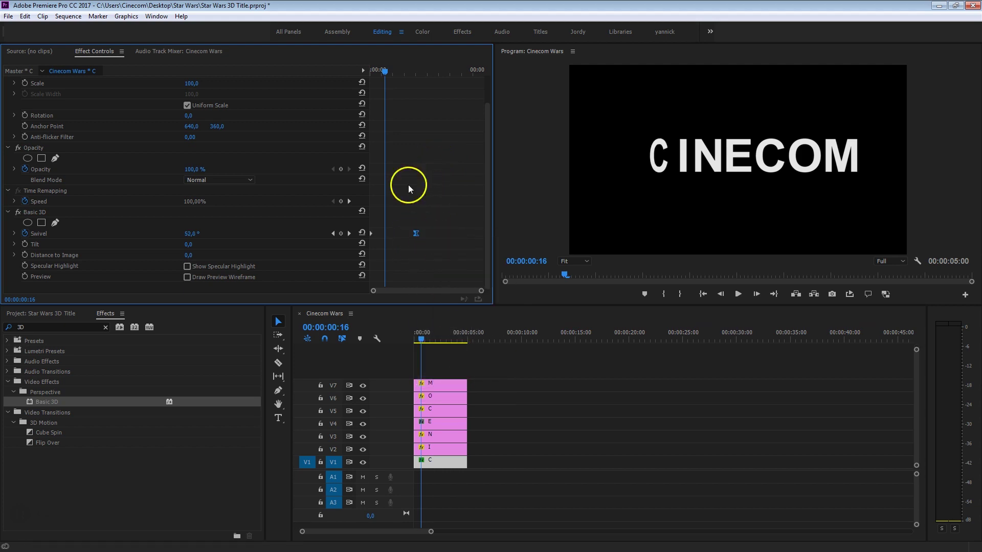
Play the C's swivel animation from the start and park the playhead at 00:00:02:03.
{"action": "left_click_drag", "start_coordinate": [391, 71], "coordinate": [356, 73]}
{"action": "key", "text": "space"}
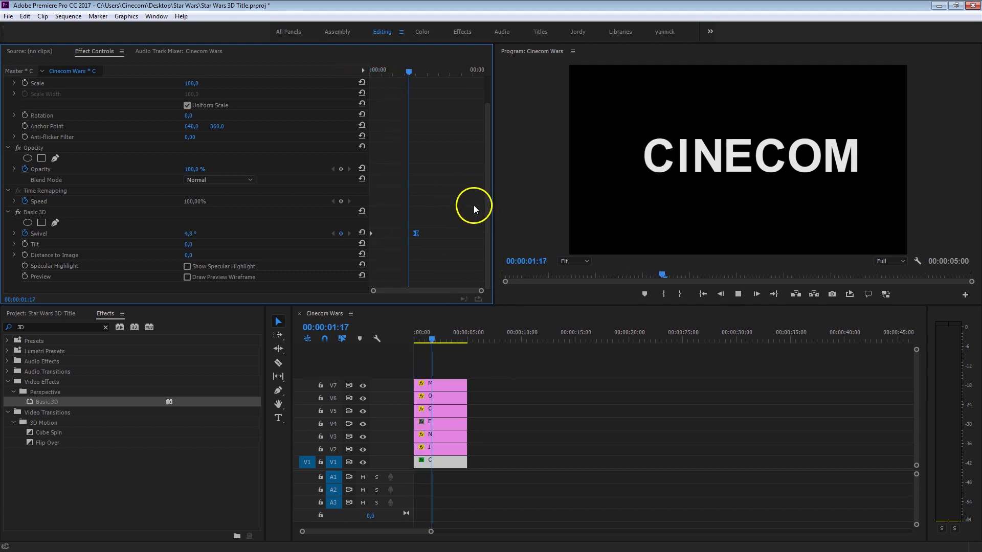
{"action": "left_click", "coordinate": [416, 68]}
{"action": "left_click_drag", "start_coordinate": [416, 68], "coordinate": [418, 69]}
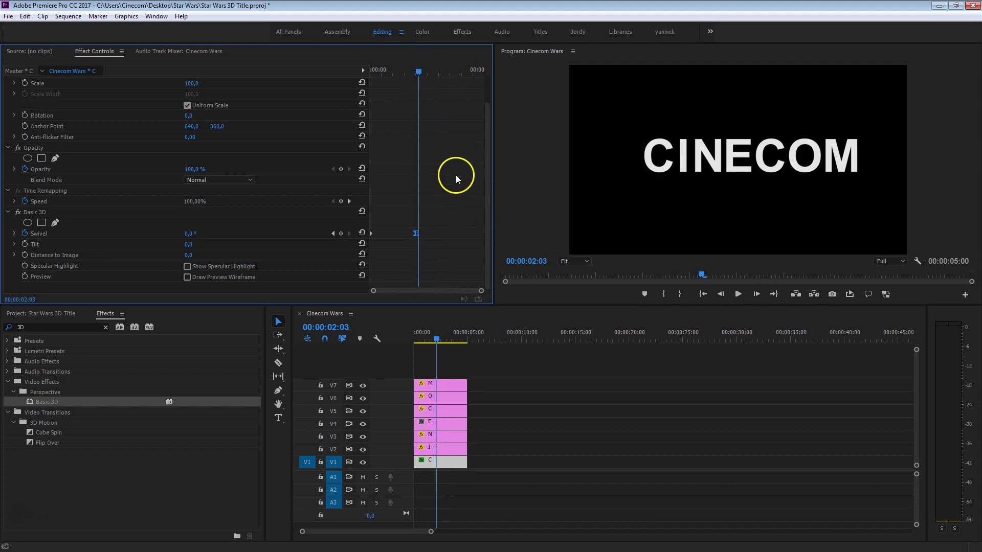
Copy the animated Basic 3D effect from the V1 C clip to the letter clips on V2 to V7.
{"action": "left_click", "coordinate": [44, 210]}
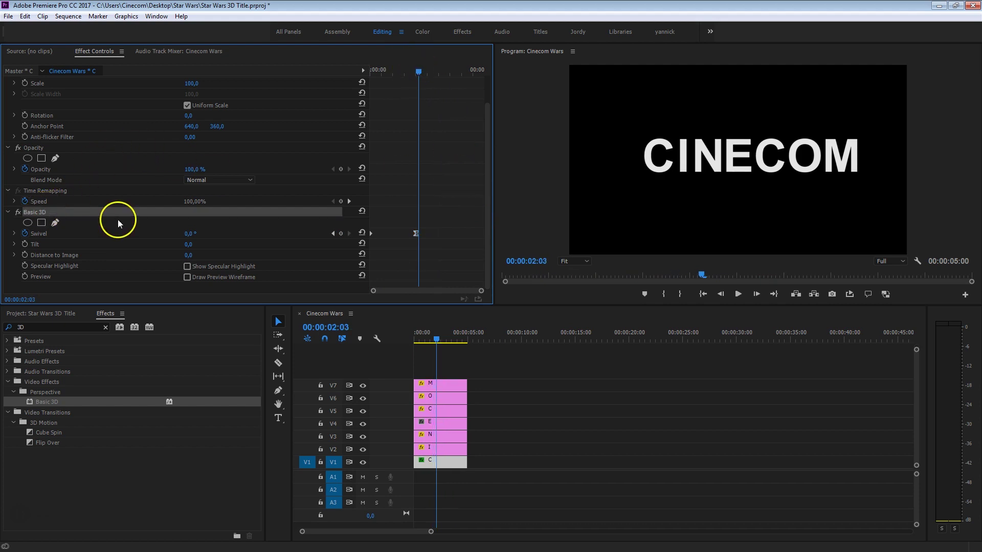
{"action": "key", "text": "ctrl+c"}
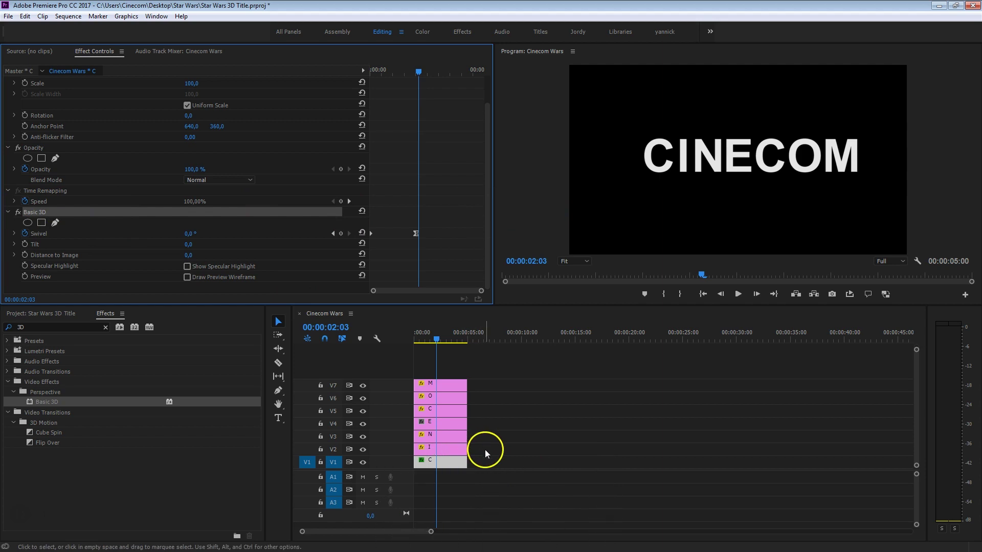
{"action": "left_click_drag", "start_coordinate": [485, 453], "coordinate": [434, 383]}
{"action": "key", "text": "ctrl+v"}
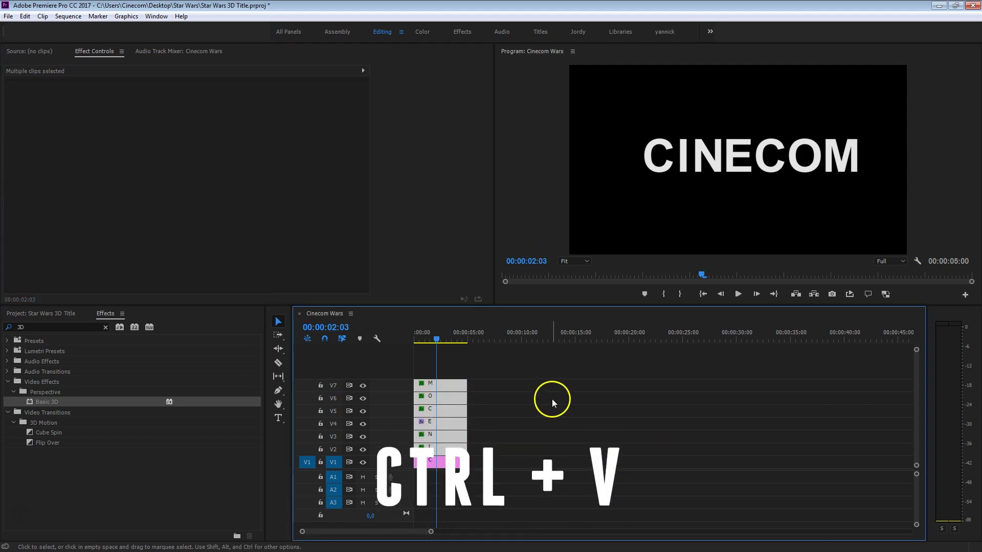
Play the sequence from the start to check all letters swivelling, and park the playhead at 00:00:00:07.
{"action": "left_click_drag", "start_coordinate": [438, 333], "coordinate": [401, 333]}
{"action": "key", "text": "space"}
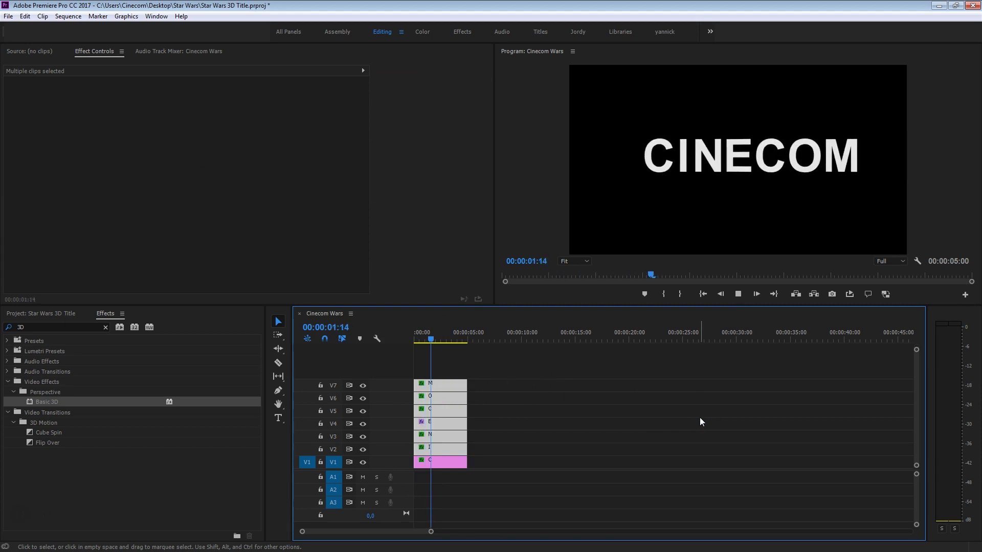
{"action": "left_click", "coordinate": [586, 432]}
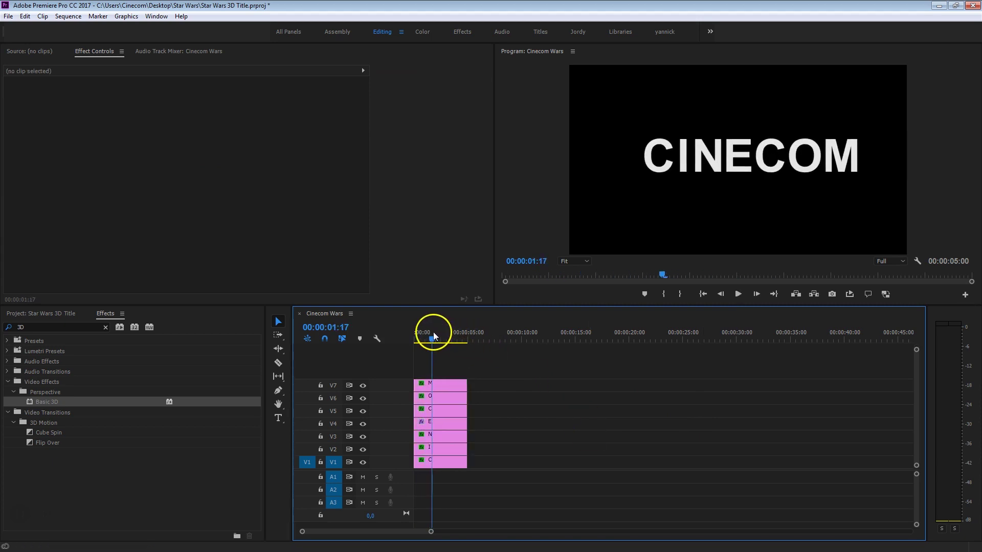
{"action": "left_click_drag", "start_coordinate": [433, 336], "coordinate": [411, 332]}
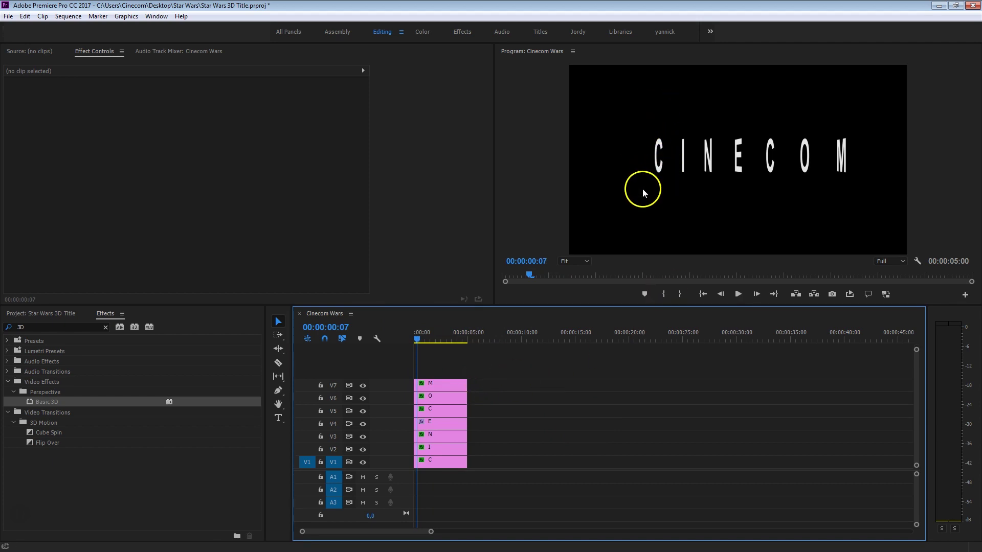
Create a 1280 × 720, 24 fps adjustment layer and place it on V8 above the letter clips.
{"action": "left_click", "coordinate": [38, 314]}
{"action": "left_click", "coordinate": [28, 370]}
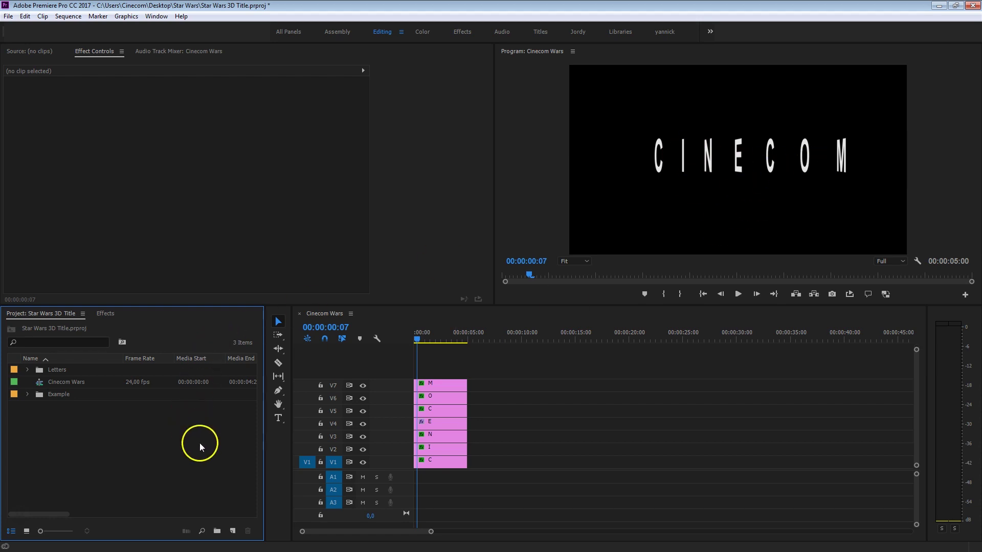
{"action": "left_click", "coordinate": [234, 531]}
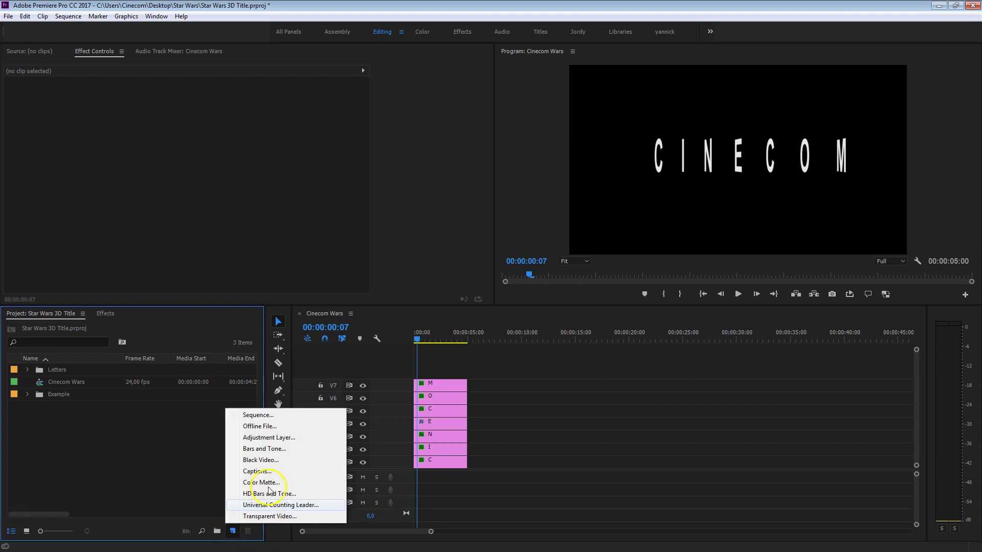
{"action": "left_click", "coordinate": [306, 437]}
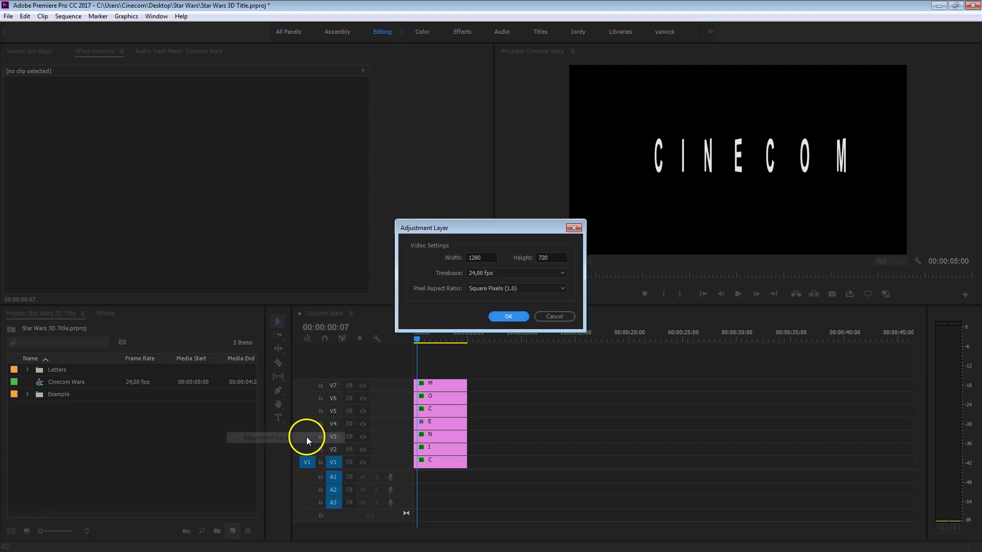
{"action": "left_click", "coordinate": [529, 317]}
{"action": "left_click_drag", "start_coordinate": [39, 369], "coordinate": [456, 373]}
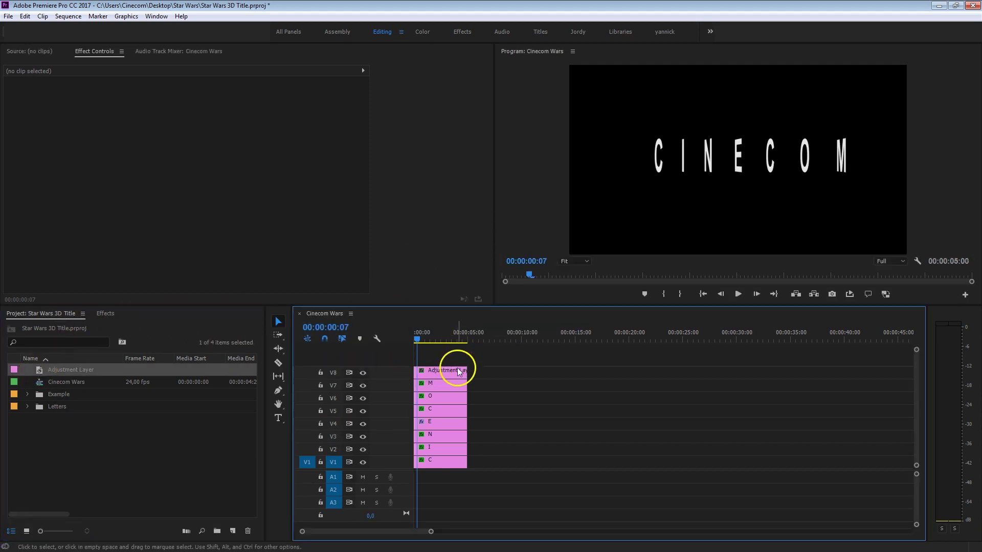
Find the Drop Shadow effect by searching for Drop and apply it to the adjustment layer on V8.
{"action": "left_click", "coordinate": [459, 373]}
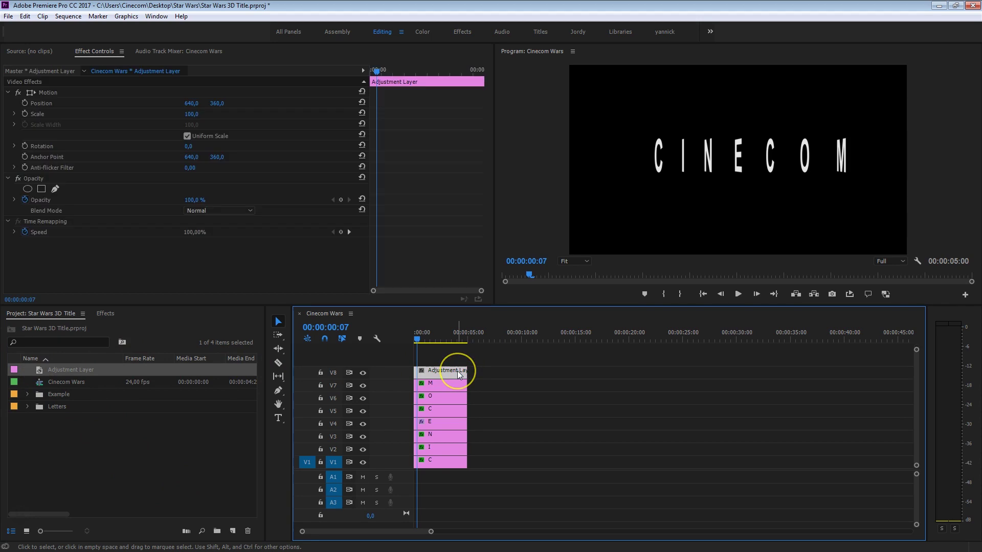
{"action": "left_click", "coordinate": [105, 313]}
{"action": "left_click", "coordinate": [56, 325]}
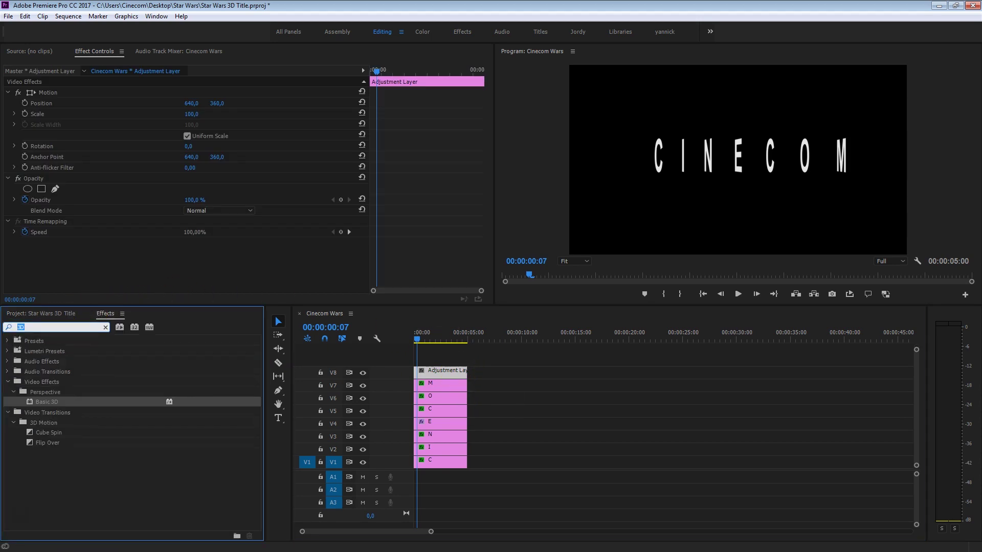
{"action": "type", "text": "Drop"}
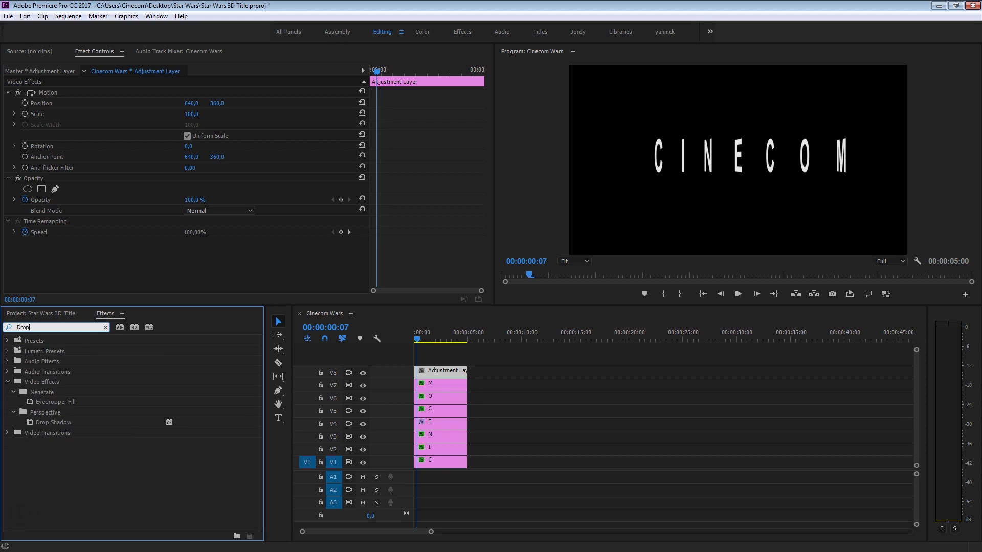
{"action": "left_click_drag", "start_coordinate": [34, 423], "coordinate": [459, 375]}
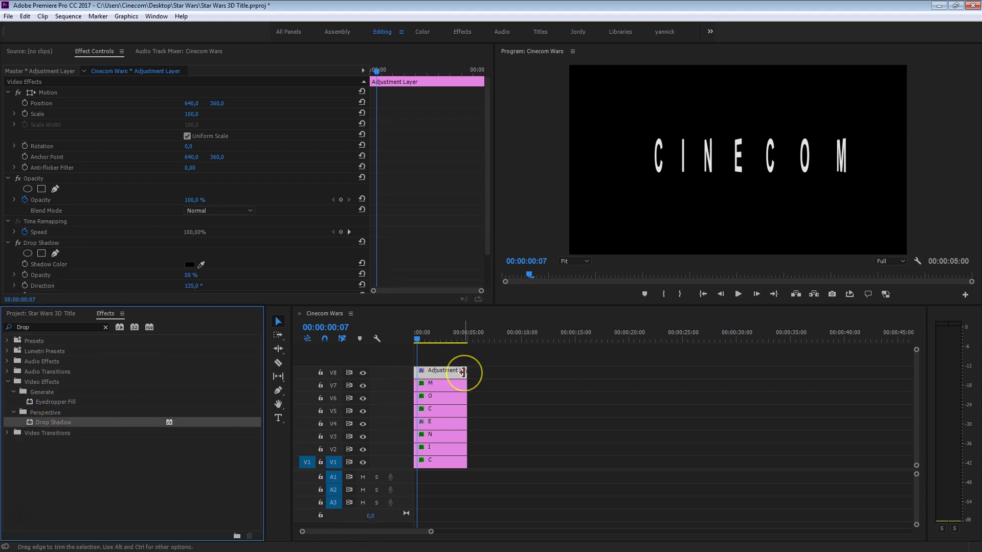
Set the Drop Shadow's shadow color to the light gray B2B2B2.
{"action": "scroll", "coordinate": [468, 157], "scroll_direction": "down", "scroll_amount": 2}
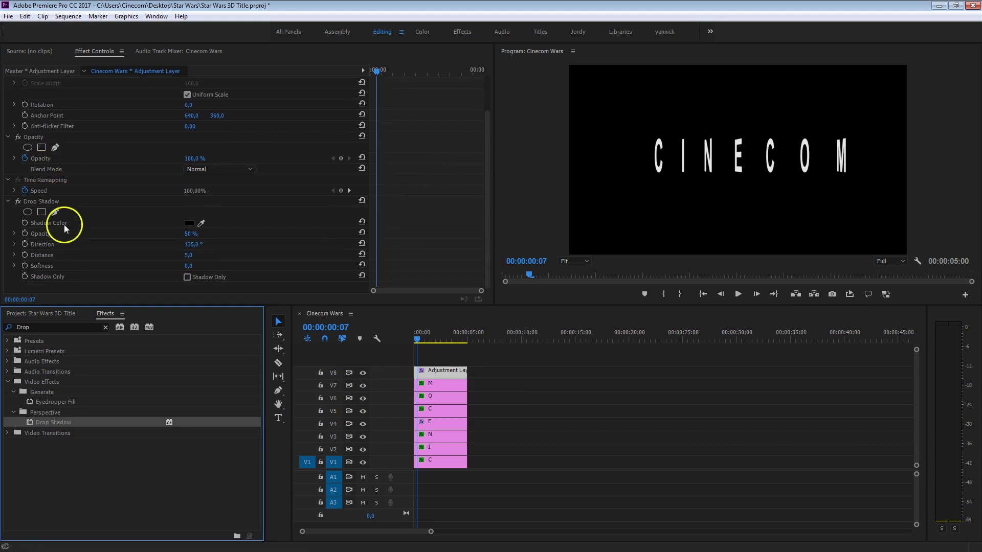
{"action": "left_click", "coordinate": [189, 223]}
{"action": "left_click_drag", "start_coordinate": [459, 333], "coordinate": [355, 349]}
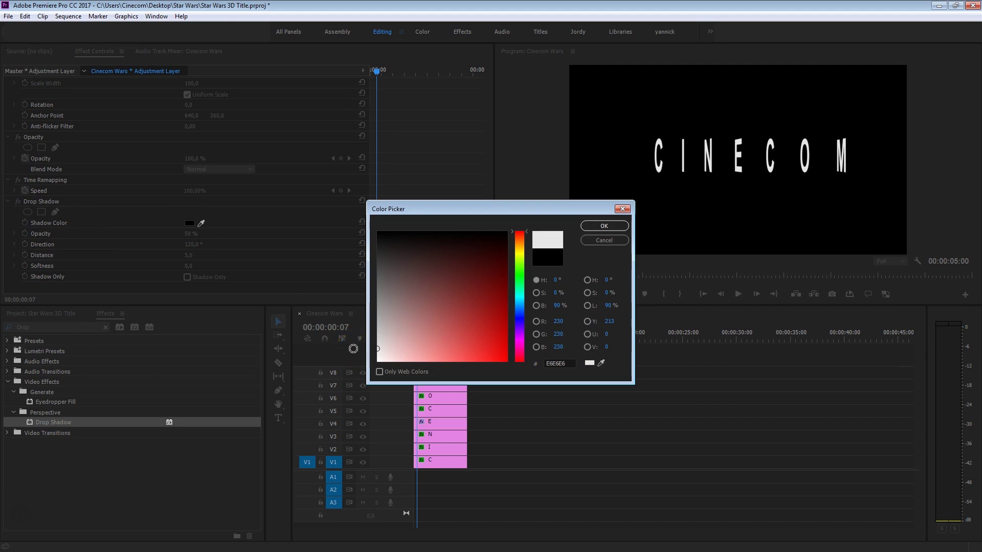
{"action": "left_click_drag", "start_coordinate": [352, 343], "coordinate": [353, 338]}
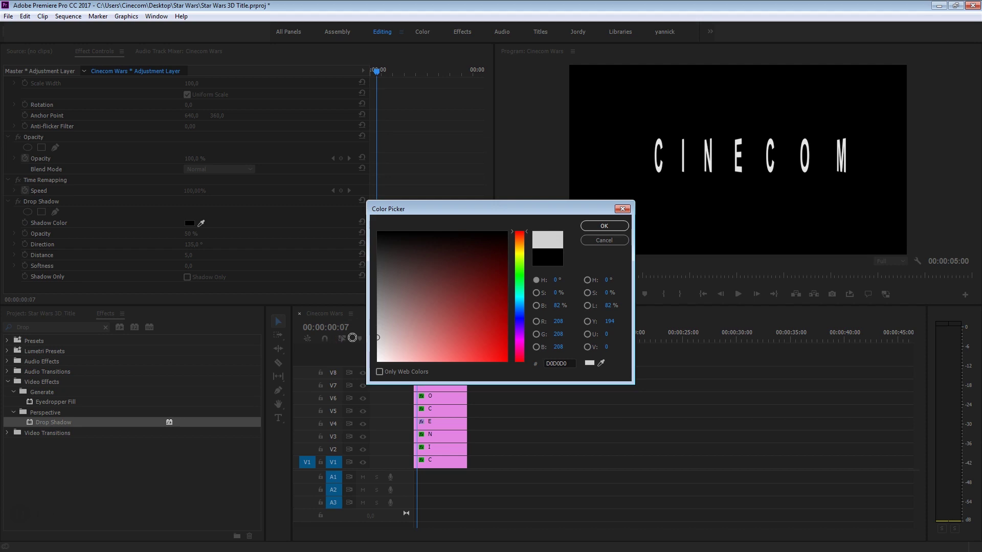
{"action": "left_click_drag", "start_coordinate": [352, 337], "coordinate": [353, 332]}
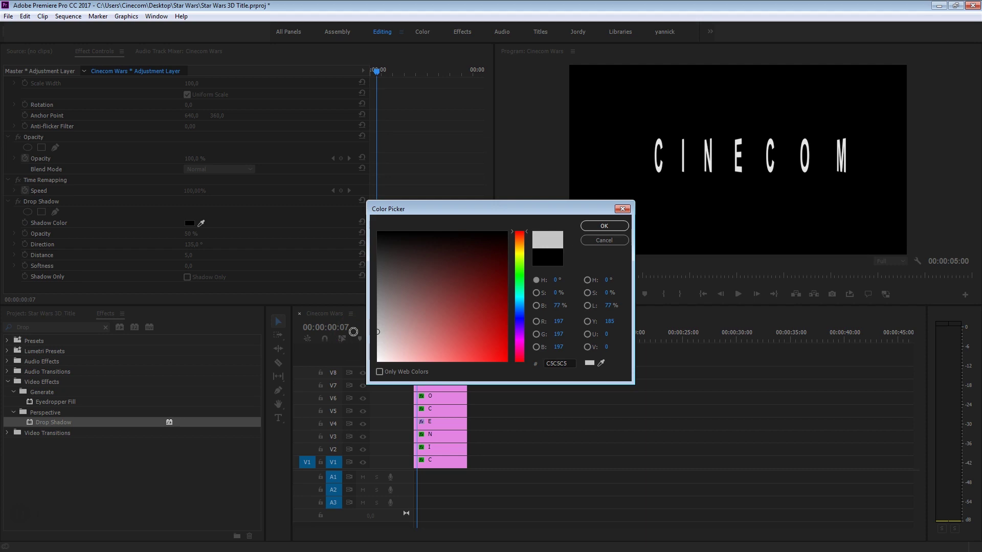
{"action": "left_click_drag", "start_coordinate": [353, 332], "coordinate": [351, 326]}
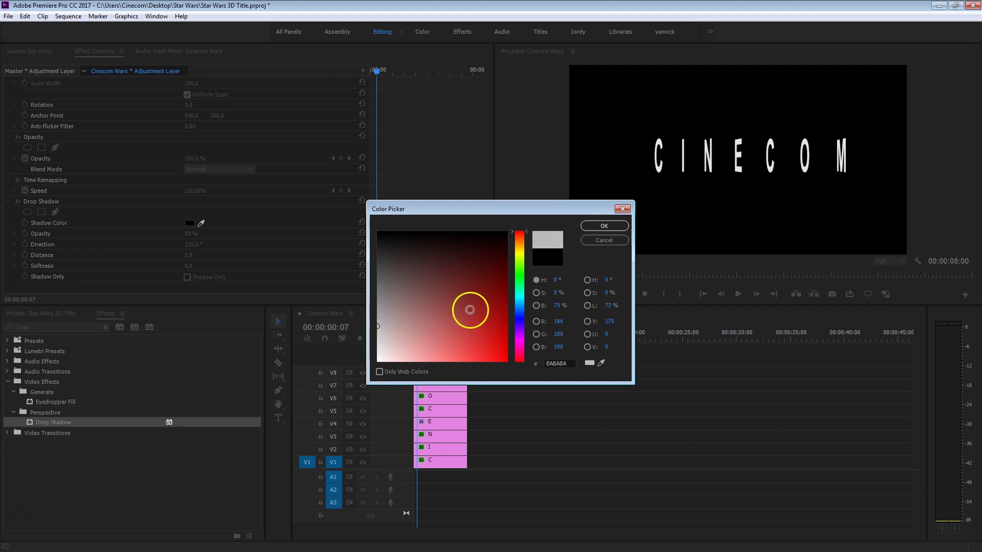
{"action": "left_click_drag", "start_coordinate": [383, 327], "coordinate": [379, 322]}
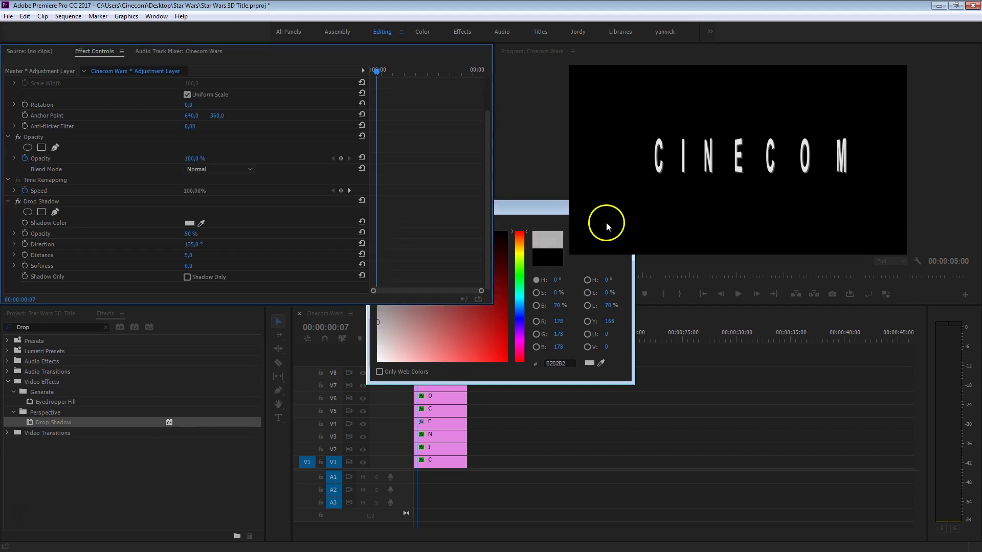
{"action": "left_click", "coordinate": [605, 224]}
Set the Drop Shadow's opacity to 100 %.
{"action": "left_click", "coordinate": [187, 233]}
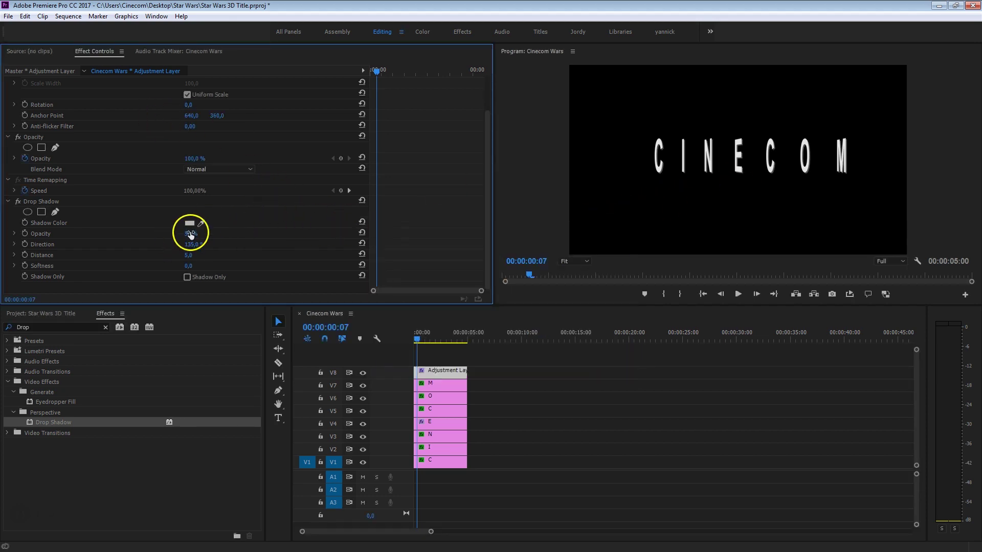
{"action": "type", "text": "100"}
{"action": "key", "text": "Return"}
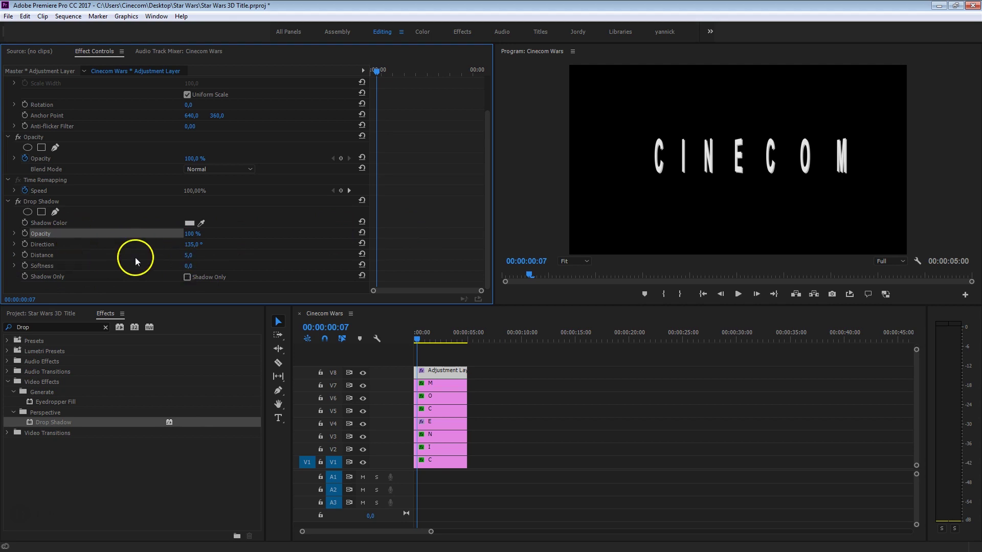
Set the Drop Shadow's direction to 90°.
{"action": "left_click", "coordinate": [194, 245]}
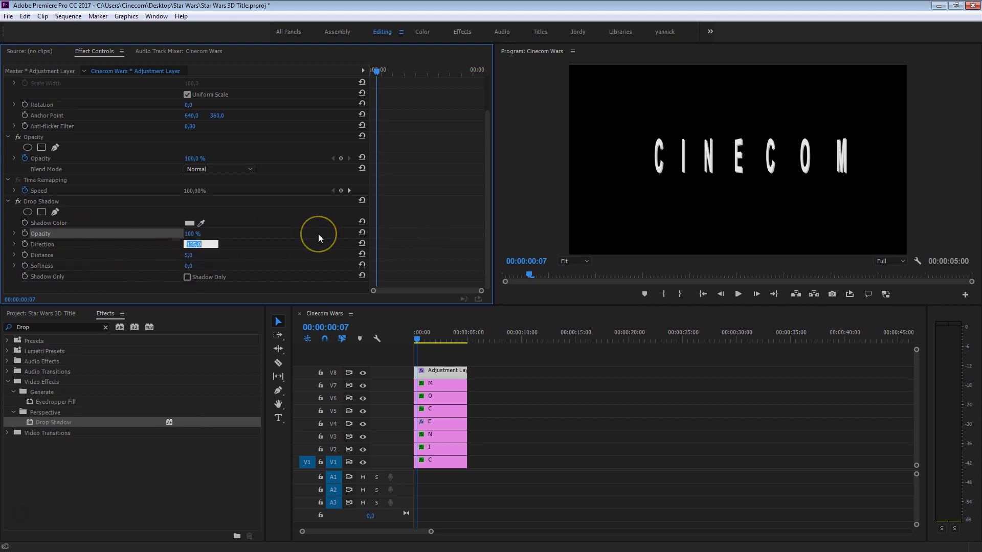
{"action": "type", "text": "90"}
{"action": "key", "text": "Return"}
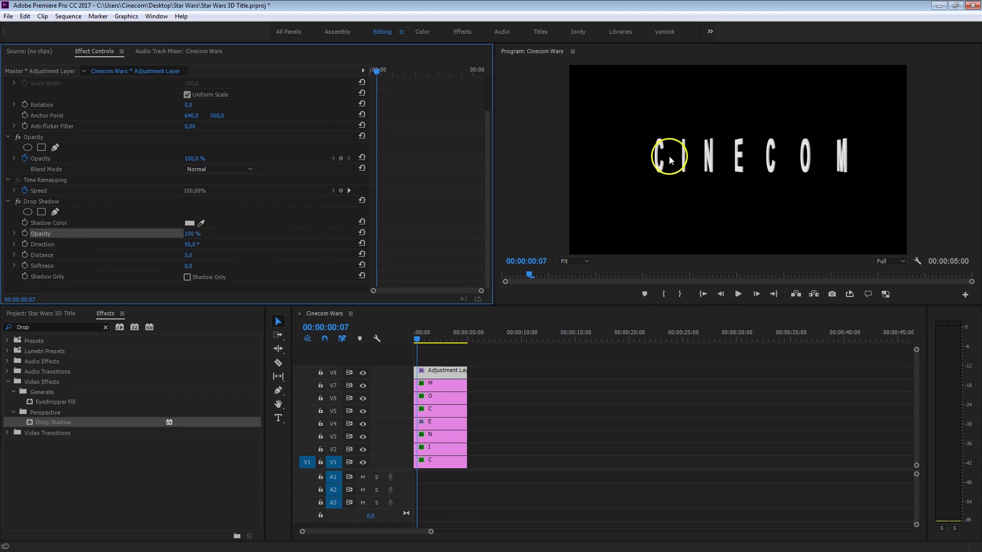
Try a larger shadow distance of 23, and settle on a Drop Shadow distance of 1.
{"action": "mouse_move", "coordinate": [188, 255]}
{"action": "left_mouse_down"}
{"action": "mouse_move", "coordinate": [215, 258]}
{"action": "mouse_move", "coordinate": [198, 256]}
{"action": "mouse_move", "coordinate": [210, 260]}
{"action": "mouse_move", "coordinate": [195, 244]}
{"action": "mouse_move", "coordinate": [220, 255]}
{"action": "mouse_move", "coordinate": [164, 246]}
{"action": "mouse_move", "coordinate": [215, 246]}
{"action": "mouse_move", "coordinate": [201, 245]}
{"action": "left_mouse_up"}
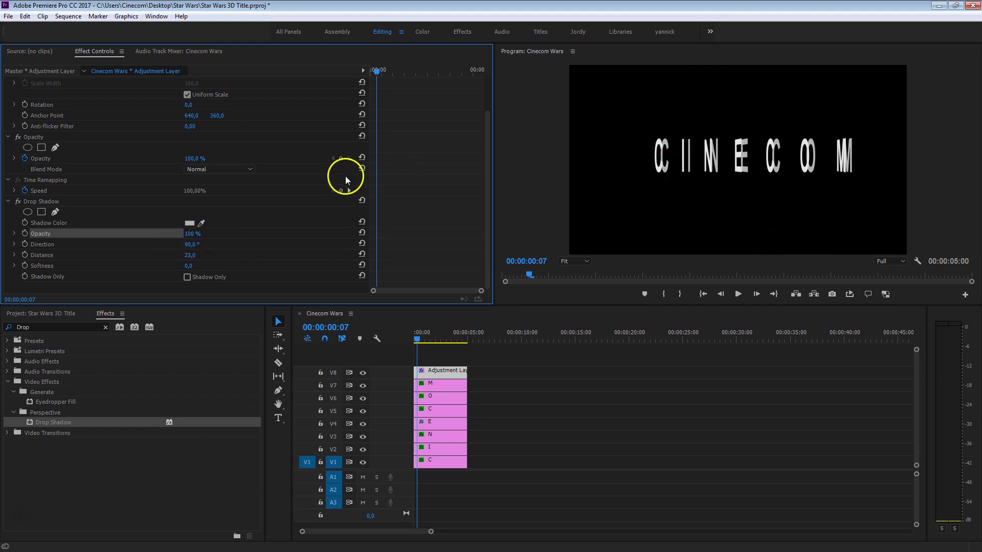
{"action": "left_click", "coordinate": [320, 202]}
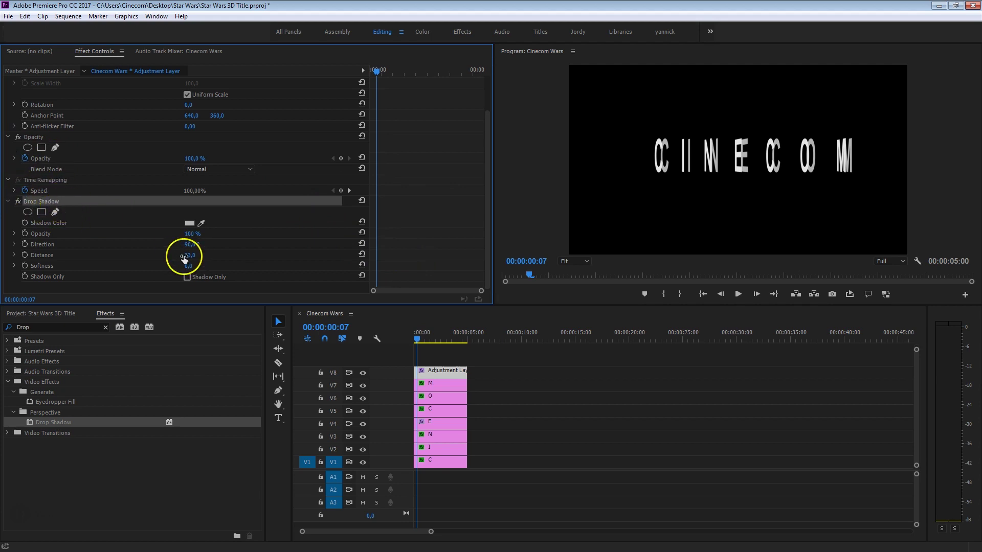
{"action": "left_click", "coordinate": [198, 259]}
{"action": "type", "text": "1"}
{"action": "key", "text": "Return"}
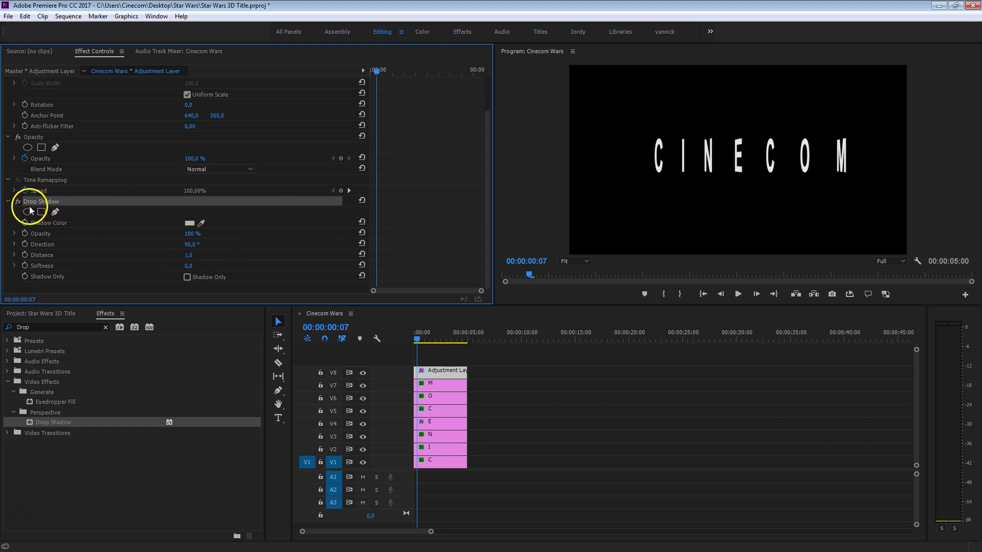
Duplicate the Drop Shadow effect on the adjustment layer and set the copy's distance to 2.
{"action": "left_click", "coordinate": [8, 201]}
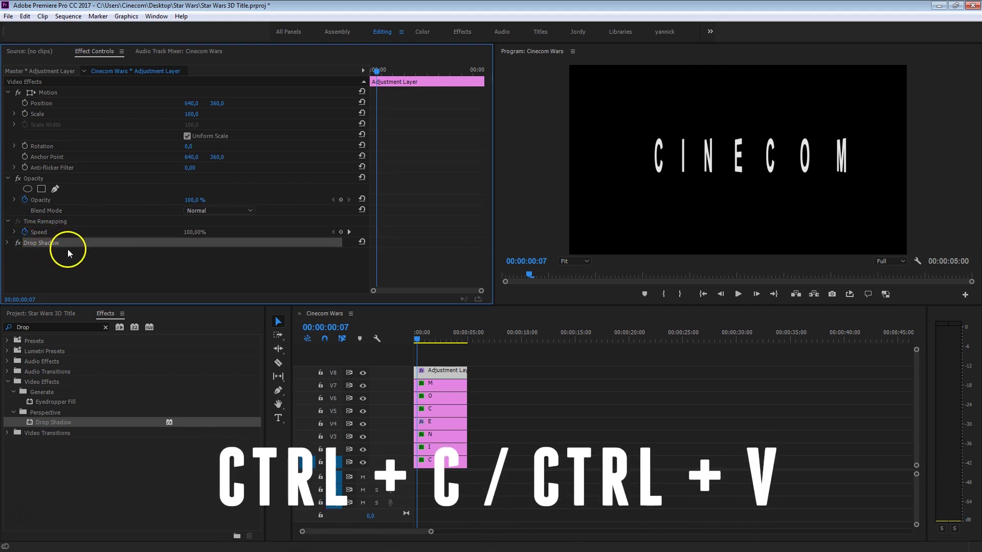
{"action": "key", "text": "ctrl+c"}
{"action": "key", "text": "ctrl+v"}
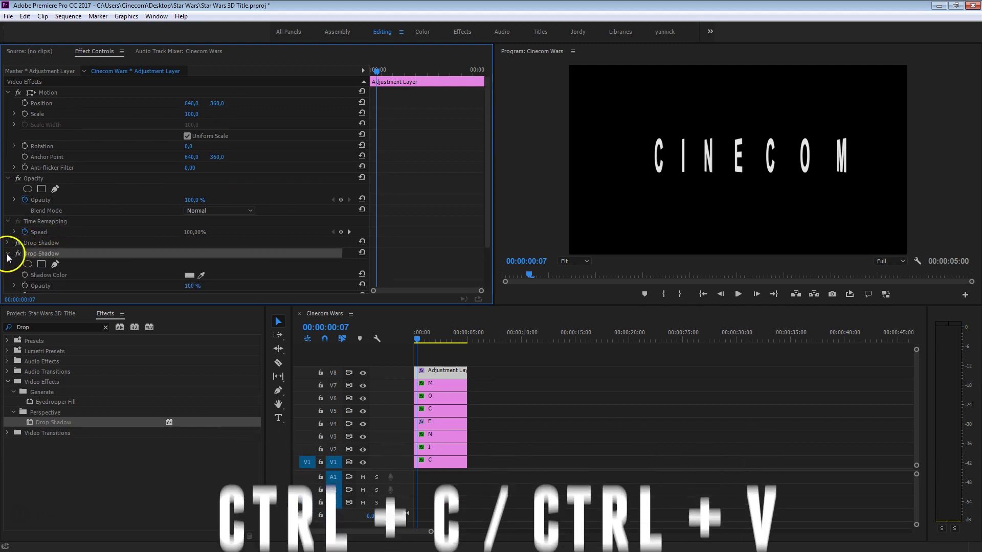
{"action": "scroll", "coordinate": [97, 244], "scroll_direction": "down", "scroll_amount": 2}
{"action": "left_click", "coordinate": [189, 256]}
{"action": "key", "text": "Return"}
{"action": "left_click", "coordinate": [7, 202]}
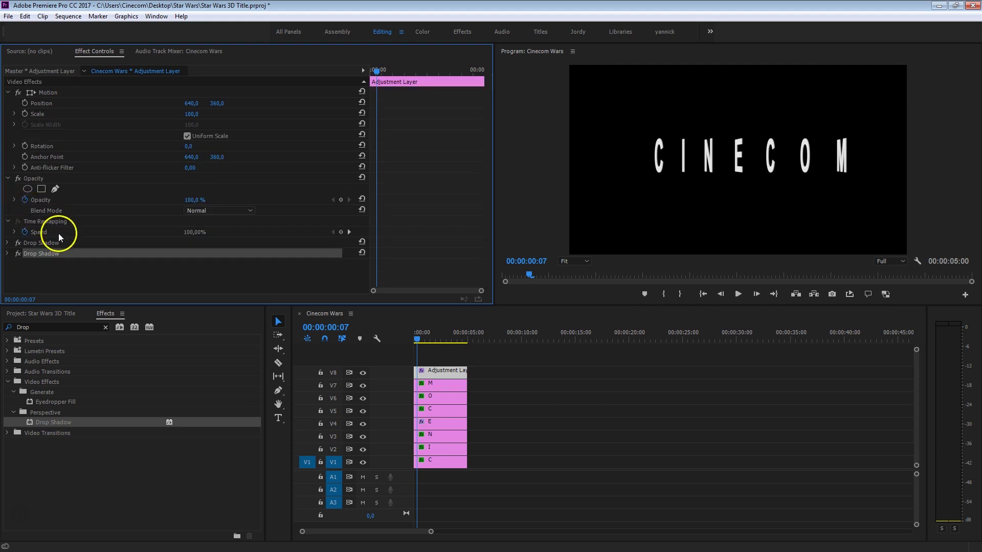
Duplicate the second Drop Shadow to make a third one and set its distance to 4.
{"action": "key", "text": "ctrl+c"}
{"action": "key", "text": "ctrl+v"}
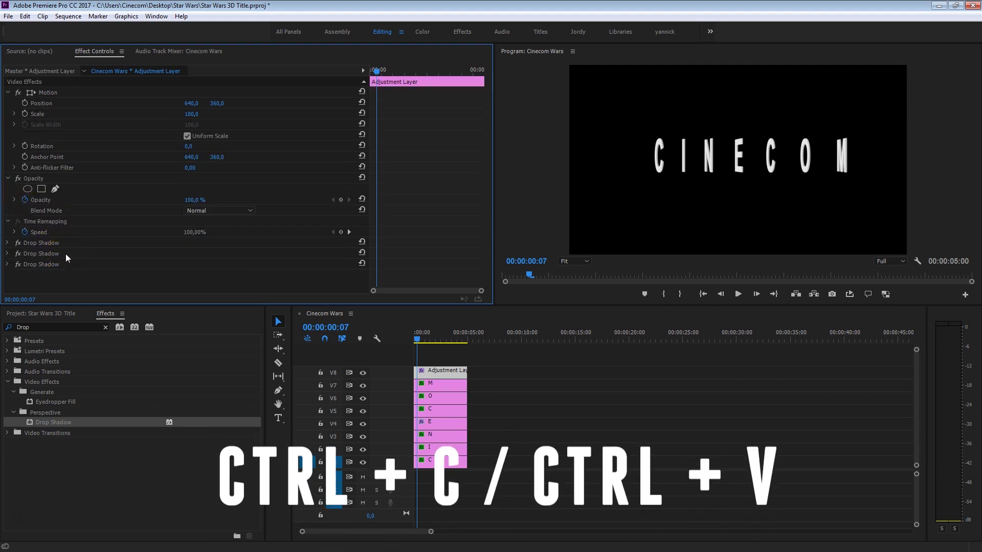
{"action": "left_click", "coordinate": [6, 264]}
{"action": "scroll", "coordinate": [41, 268], "scroll_direction": "down", "scroll_amount": 2}
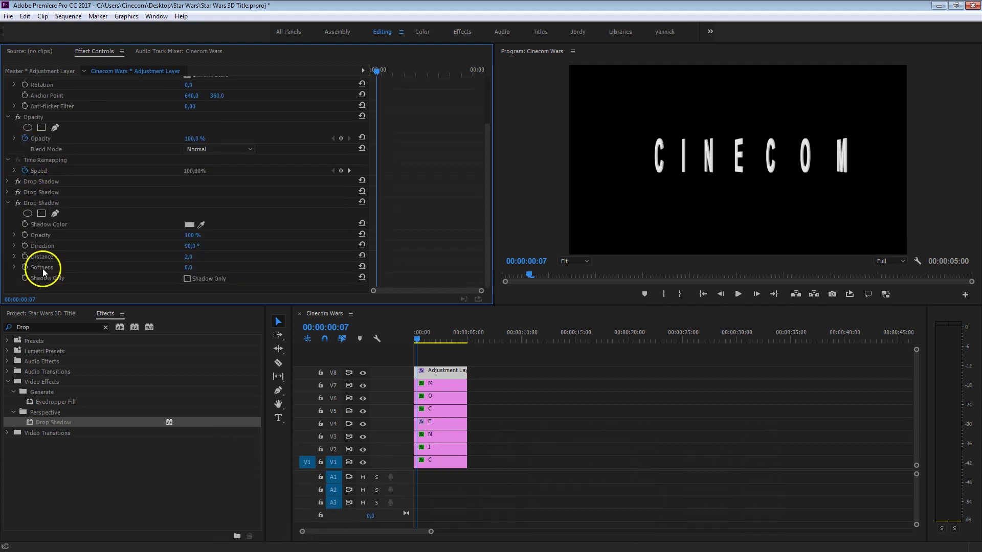
{"action": "left_click", "coordinate": [192, 256]}
{"action": "type", "text": "4"}
{"action": "key", "text": "Return"}
View the program at 100 % and scrub through the title to examine the depth the stacked shadows give the letters.
{"action": "left_click_drag", "start_coordinate": [422, 333], "coordinate": [418, 339]}
{"action": "left_click", "coordinate": [574, 261]}
{"action": "left_click", "coordinate": [606, 333]}
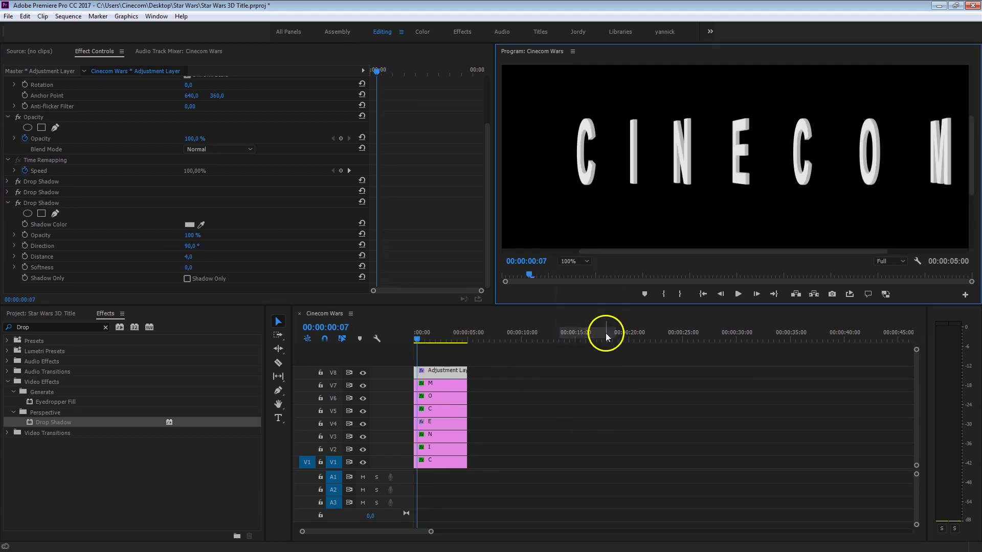
{"action": "left_click_drag", "start_coordinate": [425, 340], "coordinate": [418, 339]}
{"action": "left_click", "coordinate": [415, 337]}
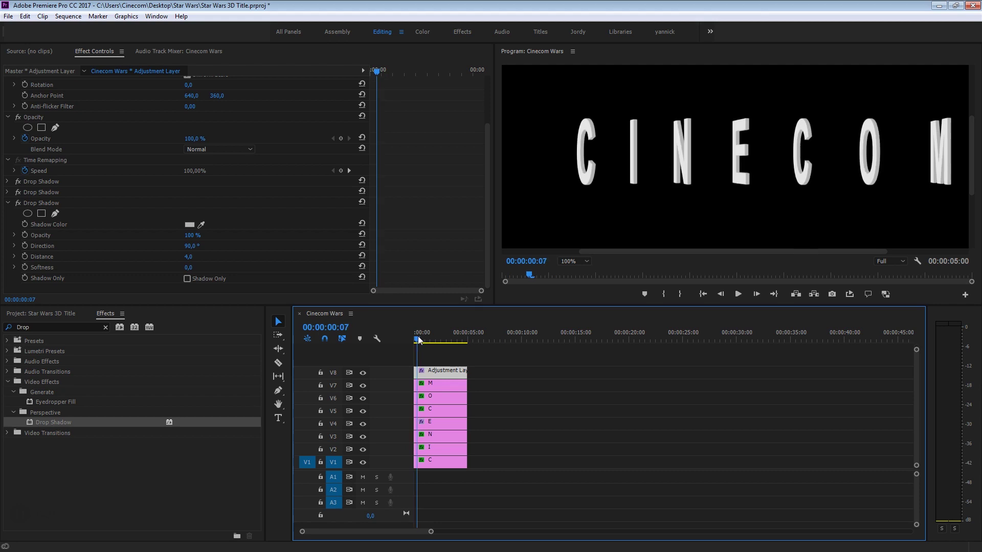
{"action": "left_click", "coordinate": [484, 213]}
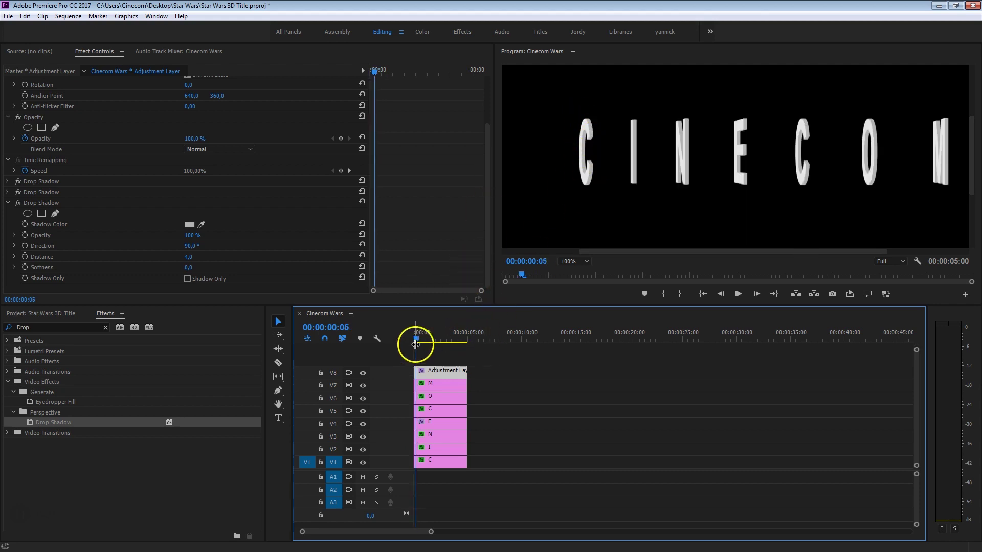
{"action": "left_click_drag", "start_coordinate": [420, 336], "coordinate": [444, 339]}
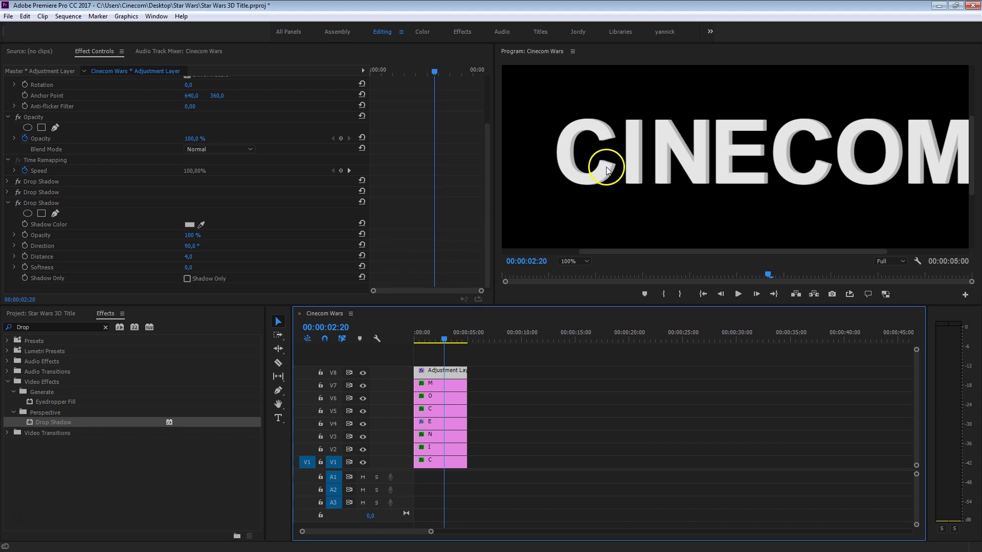
At 00:00:00:01, turn on Distance keyframing for all three Drop Shadow effects on the adjustment layer.
{"action": "left_click_drag", "start_coordinate": [428, 92], "coordinate": [373, 84]}
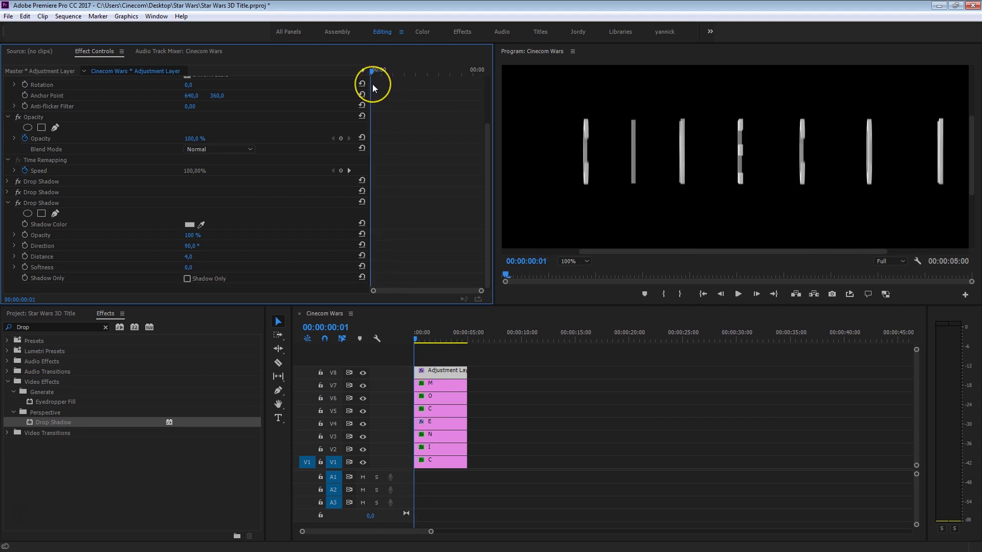
{"action": "left_click", "coordinate": [25, 256]}
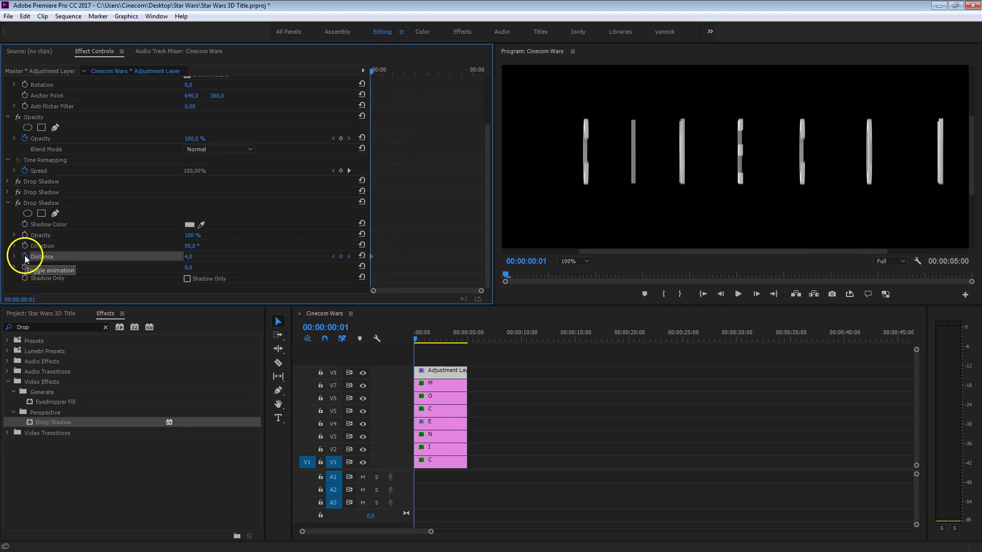
{"action": "left_click", "coordinate": [8, 192]}
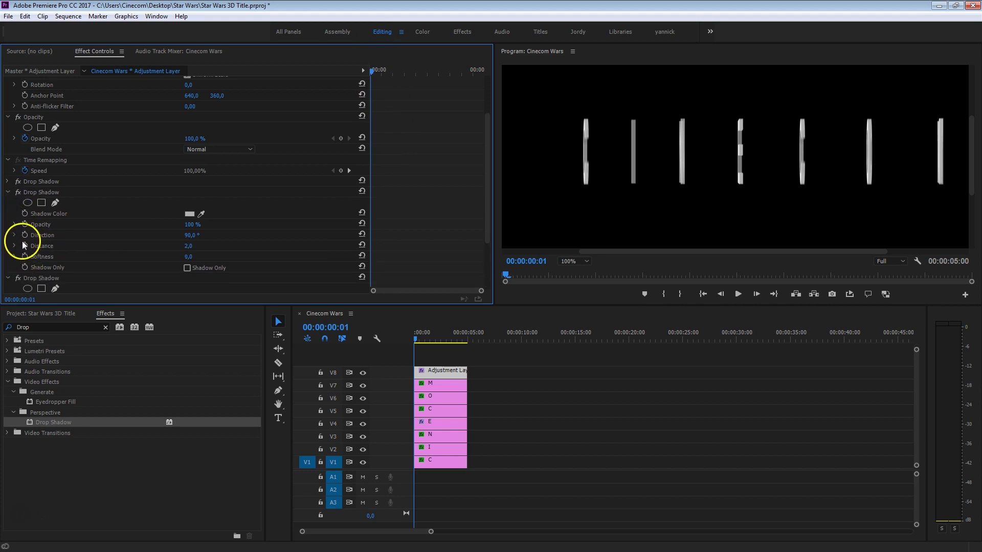
{"action": "left_click", "coordinate": [23, 244]}
{"action": "left_click", "coordinate": [8, 181]}
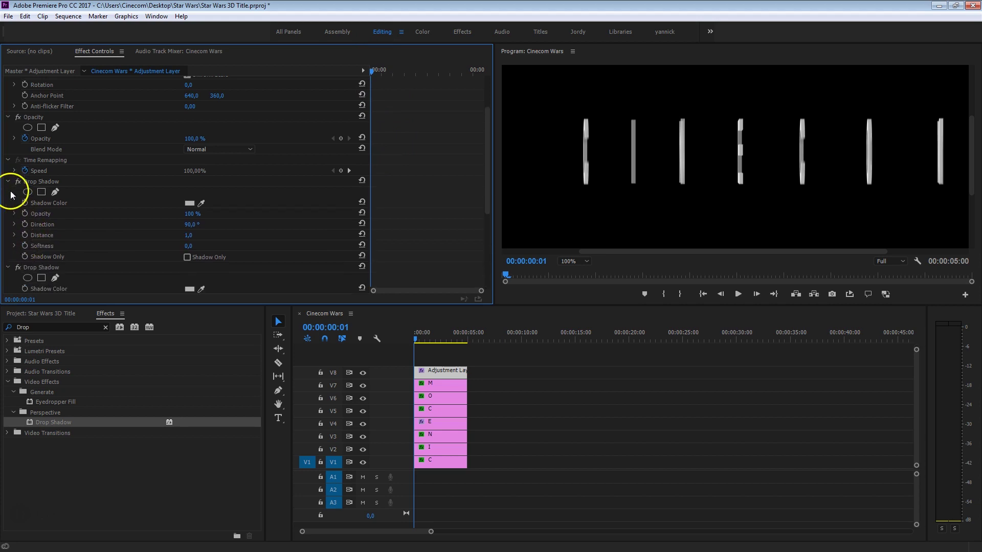
{"action": "left_click", "coordinate": [25, 234]}
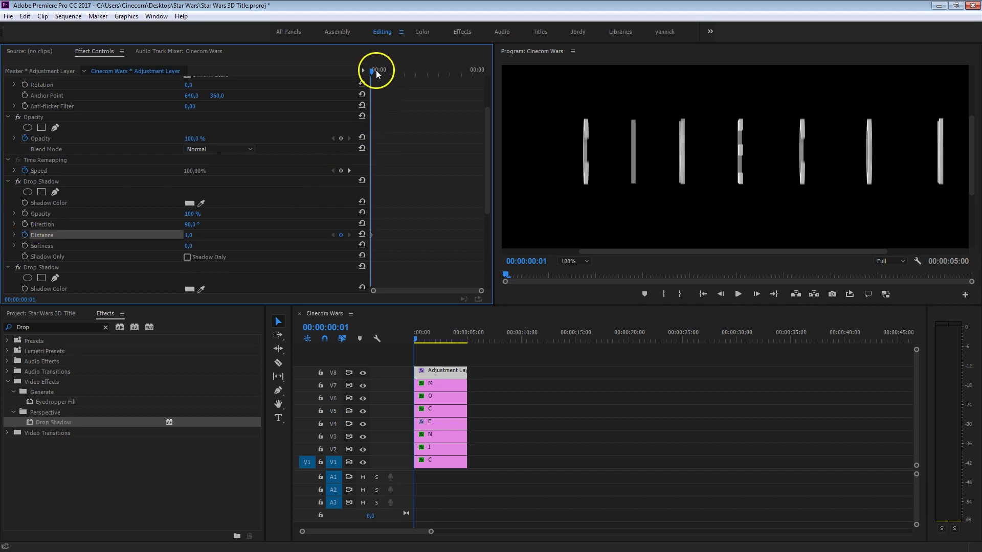
Keyframe the Distance of all three Drop Shadows to 0 at 00:00:02:02 and collapse the effects.
{"action": "left_click_drag", "start_coordinate": [373, 69], "coordinate": [418, 73]}
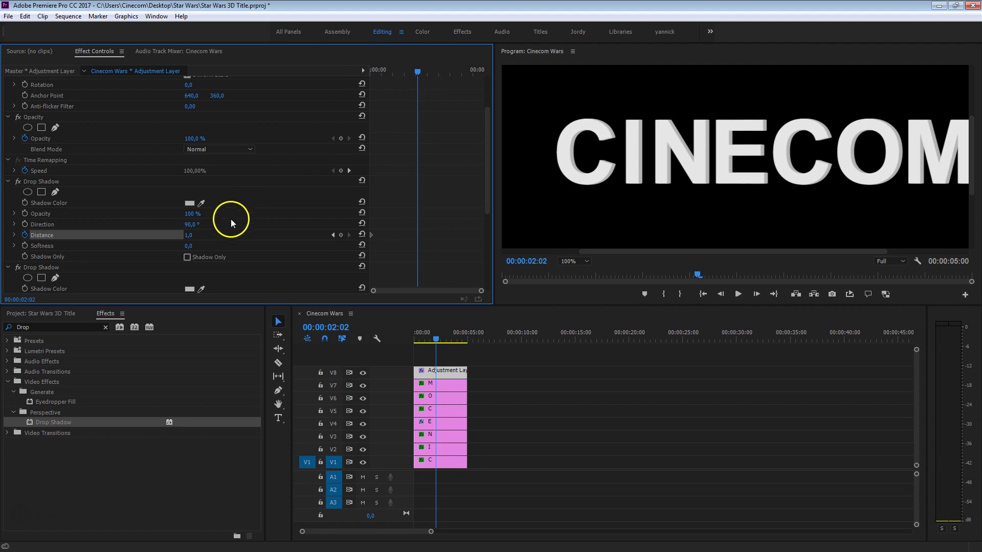
{"action": "left_click", "coordinate": [425, 200]}
{"action": "scroll", "coordinate": [419, 200], "scroll_direction": "down", "scroll_amount": 5}
{"action": "left_click", "coordinate": [189, 188]}
{"action": "type", "text": "0"}
{"action": "left_click", "coordinate": [416, 243]}
{"action": "left_click", "coordinate": [187, 273]}
{"action": "type", "text": "0"}
{"action": "left_click", "coordinate": [451, 268]}
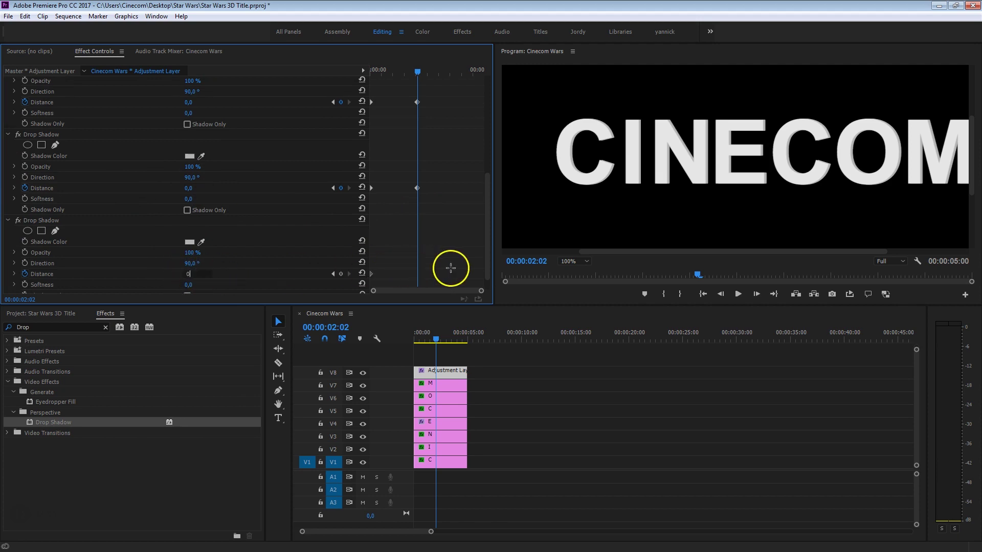
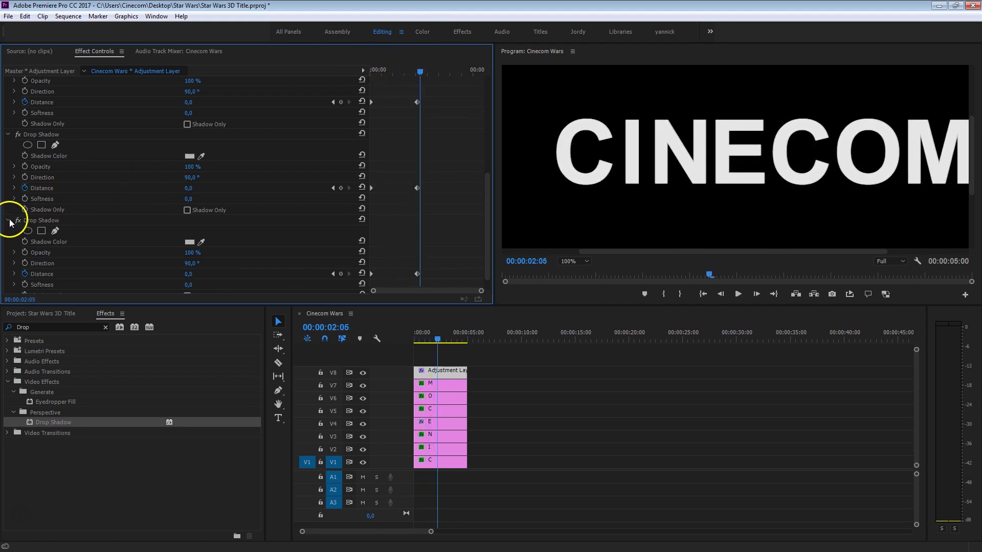
{"action": "left_click", "coordinate": [8, 220]}
{"action": "left_click", "coordinate": [9, 190]}
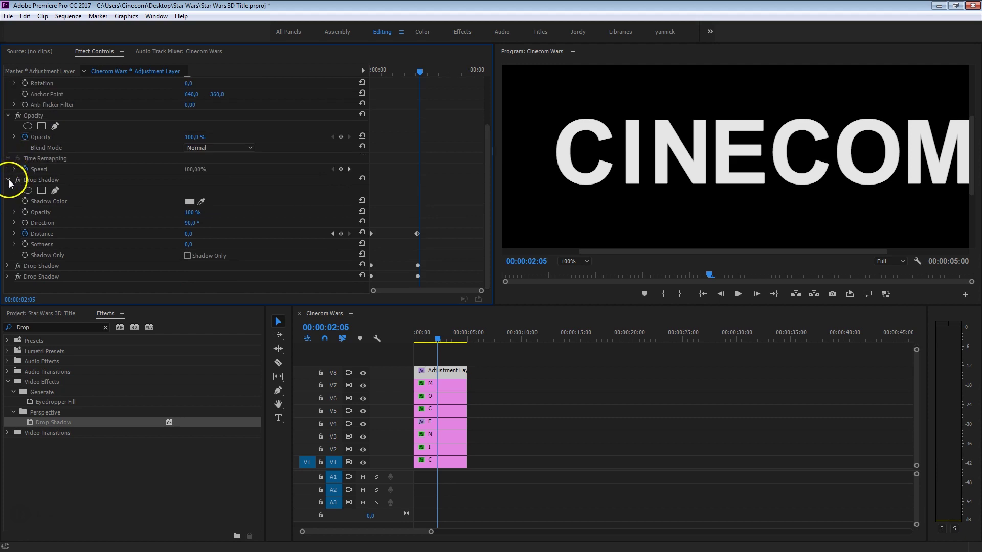
{"action": "left_click", "coordinate": [8, 180]}
Set the program view back to Fit and play the title animation from the start.
{"action": "left_click", "coordinate": [574, 261]}
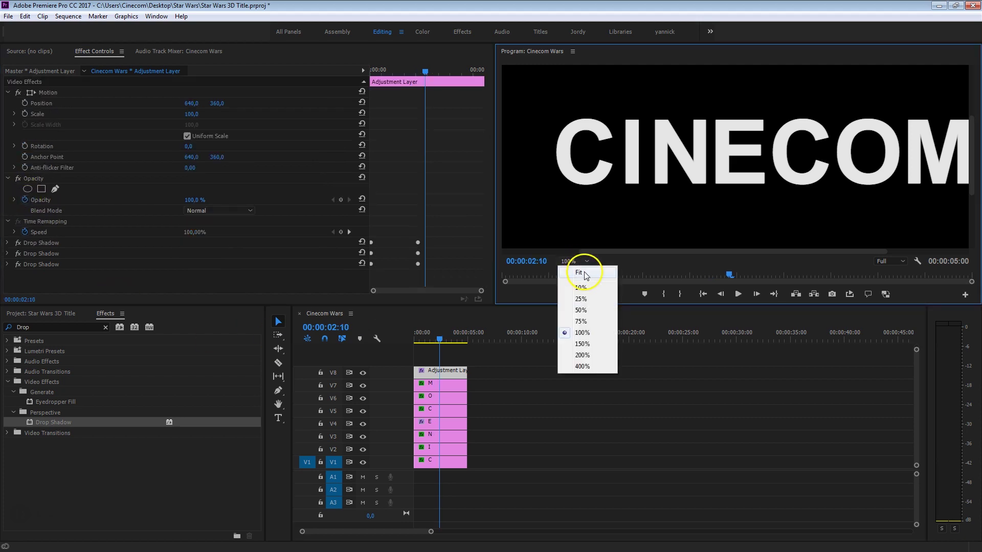
{"action": "left_click", "coordinate": [580, 274]}
{"action": "left_click_drag", "start_coordinate": [438, 333], "coordinate": [410, 333]}
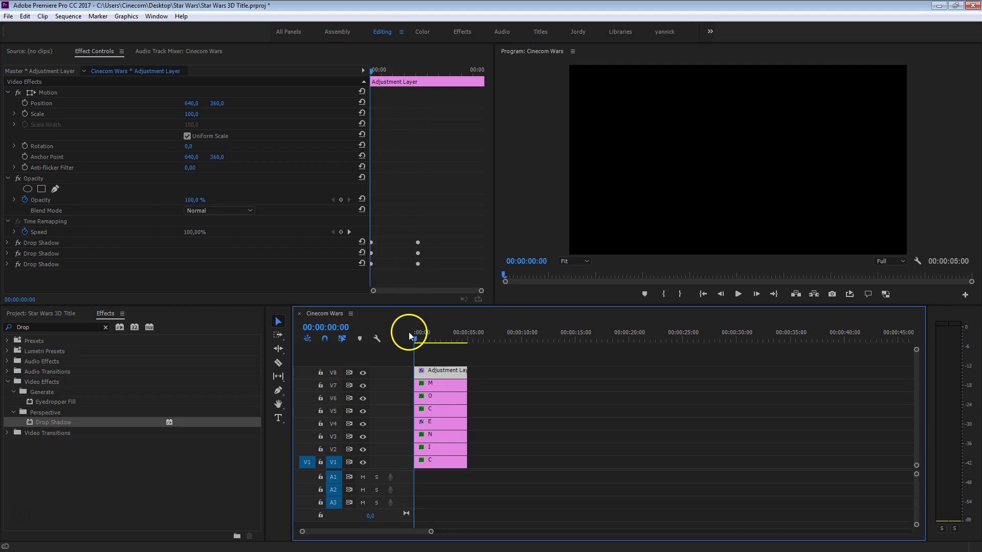
{"action": "left_click", "coordinate": [559, 396]}
{"action": "key", "text": "space"}
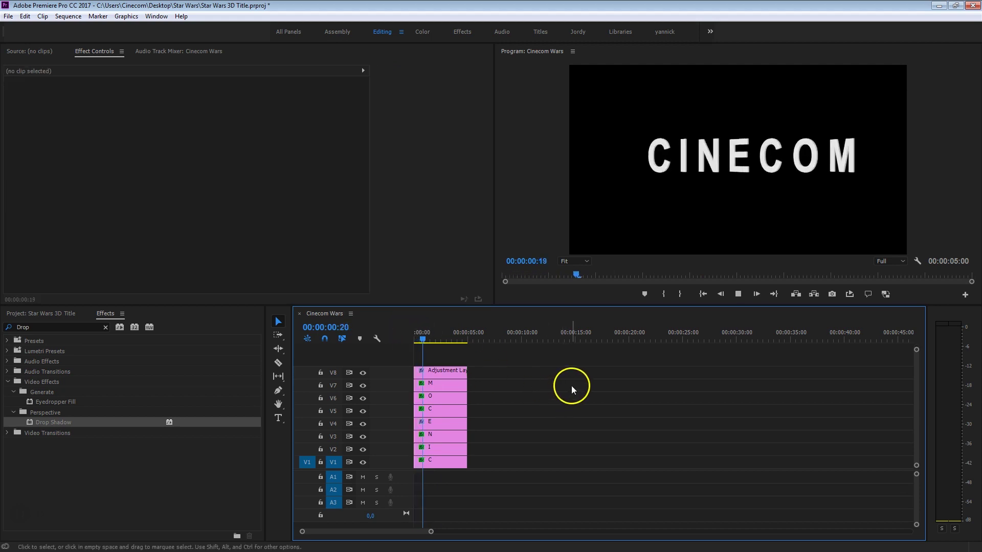
{"action": "key", "text": "space"}
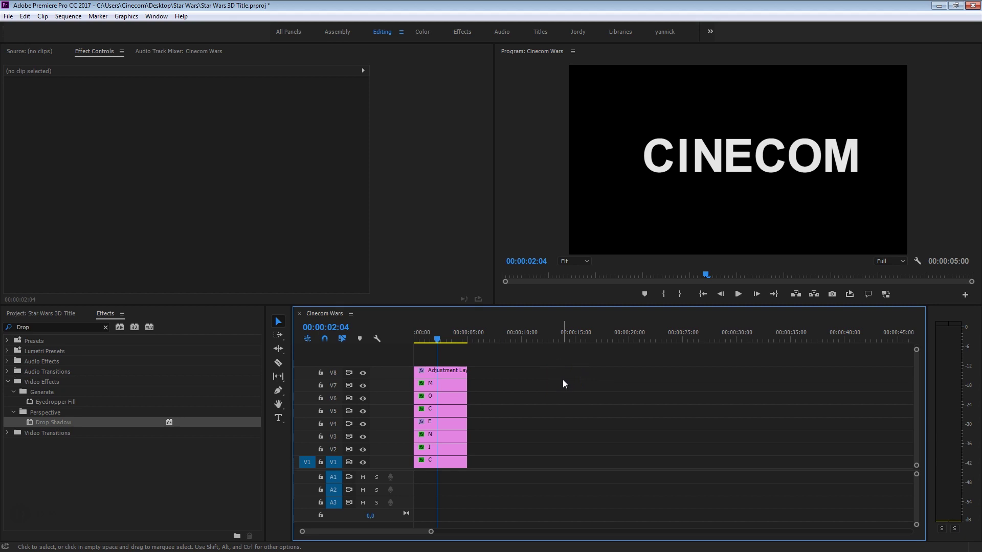
Scrub through the first two seconds of the title to examine the shading on the turning letters.
{"action": "left_click", "coordinate": [571, 378]}
{"action": "mouse_move", "coordinate": [438, 339]}
{"action": "left_mouse_down"}
{"action": "mouse_move", "coordinate": [421, 342]}
{"action": "mouse_move", "coordinate": [416, 329]}
{"action": "mouse_move", "coordinate": [432, 326]}
{"action": "mouse_move", "coordinate": [425, 329]}
{"action": "left_mouse_up"}
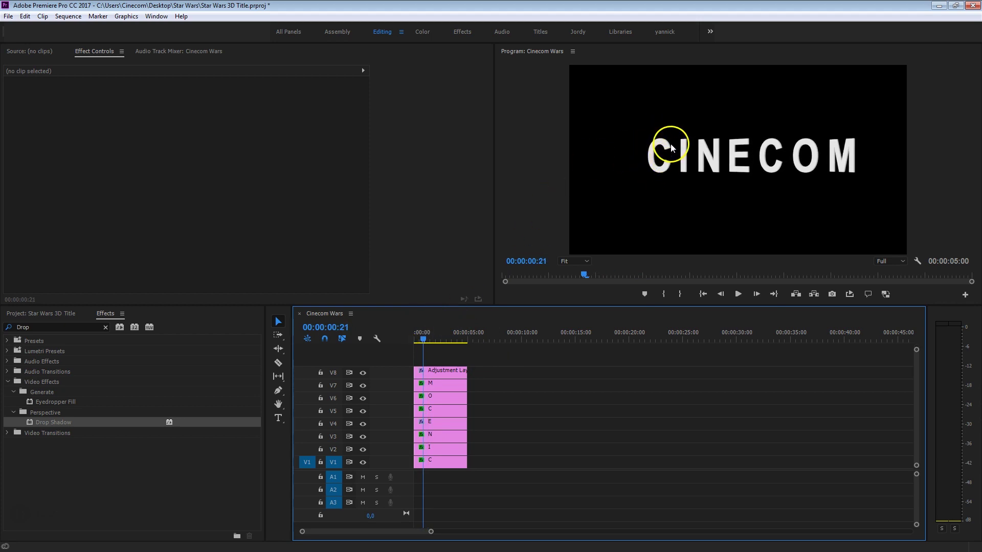
{"action": "left_click", "coordinate": [433, 338]}
{"action": "left_click_drag", "start_coordinate": [434, 339], "coordinate": [422, 332]}
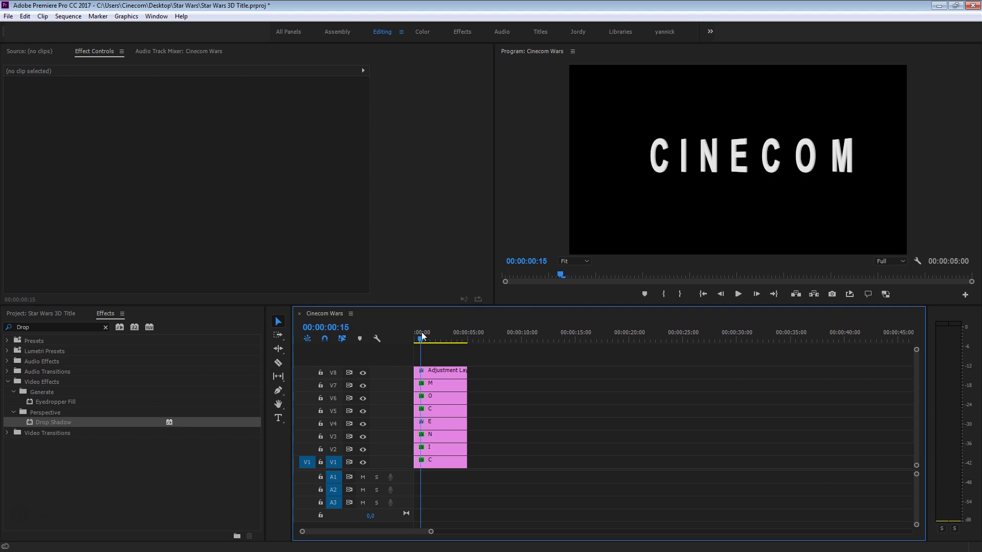
{"action": "left_click_drag", "start_coordinate": [421, 333], "coordinate": [422, 335]}
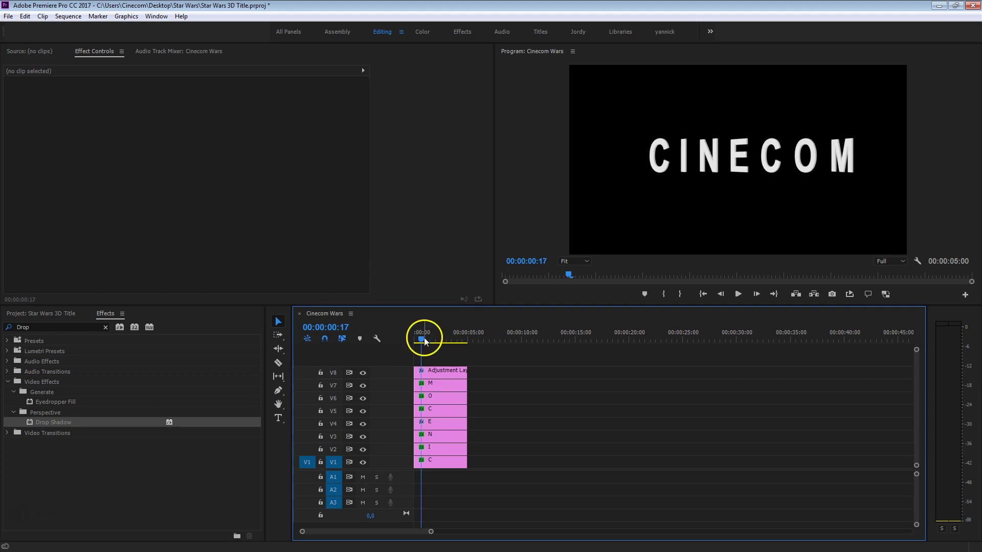
{"action": "mouse_move", "coordinate": [425, 337]}
{"action": "left_mouse_down"}
{"action": "mouse_move", "coordinate": [437, 339]}
{"action": "mouse_move", "coordinate": [419, 344]}
{"action": "left_mouse_up"}
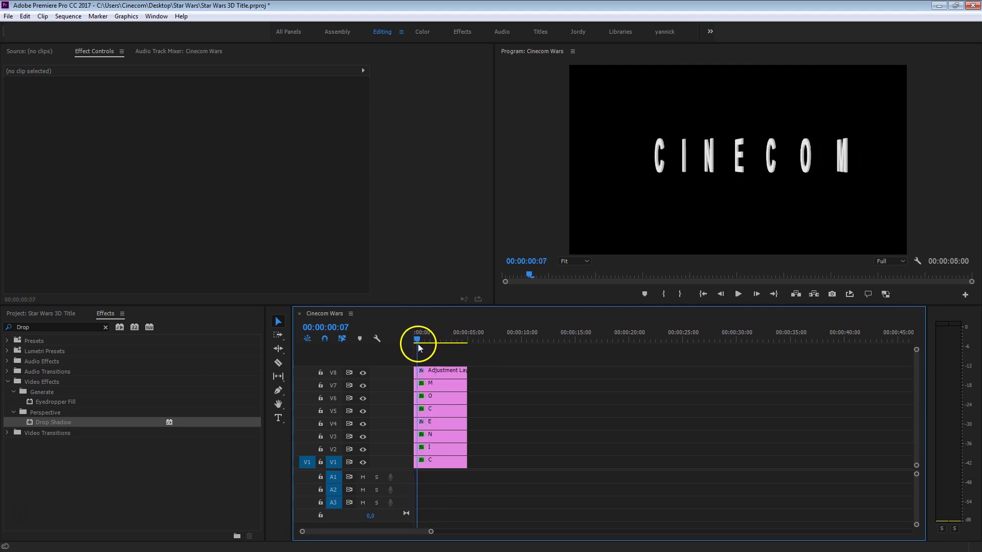
{"action": "left_click", "coordinate": [651, 145]}
Duplicate the seven letter clips and stack the copies from V9 upward above the adjustment layer, starting at the sequence start.
{"action": "left_click_drag", "start_coordinate": [488, 383], "coordinate": [404, 481]}
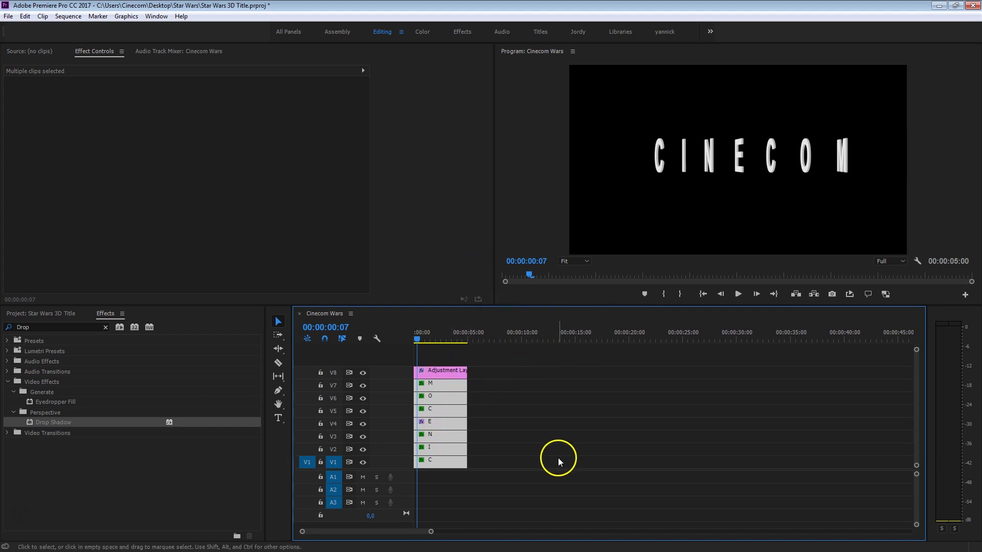
{"action": "key", "text": "ctrl+c"}
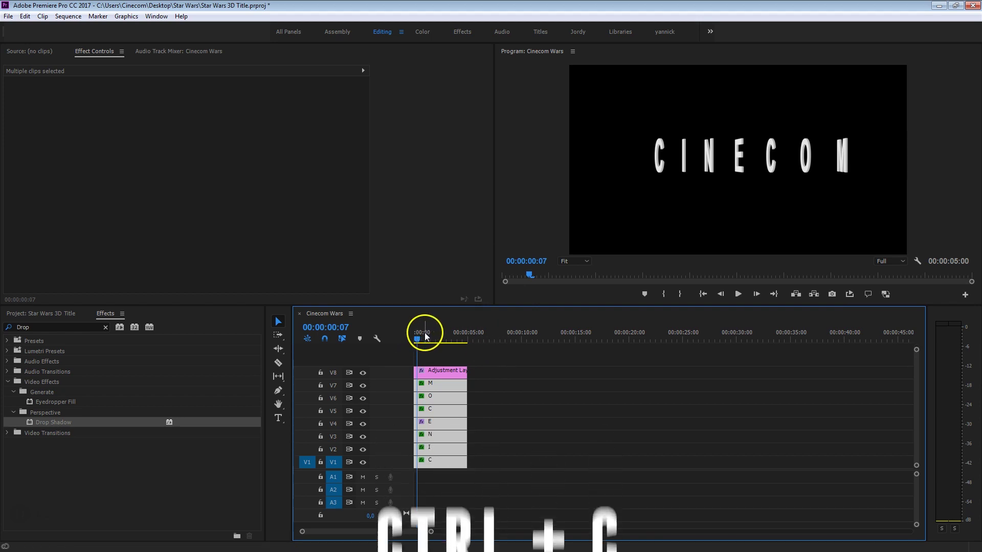
{"action": "left_click", "coordinate": [493, 335]}
{"action": "key", "text": "ctrl+v"}
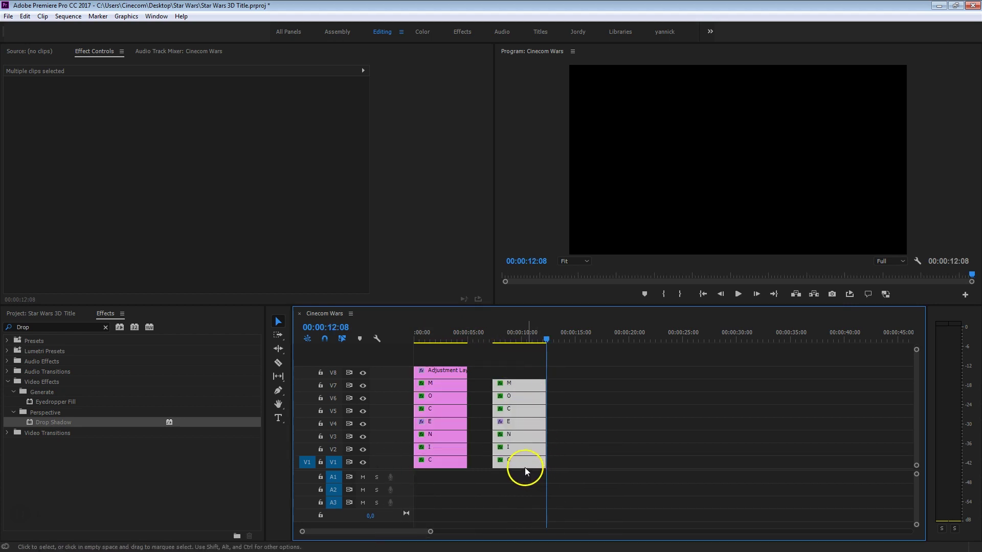
{"action": "left_click_drag", "start_coordinate": [526, 463], "coordinate": [450, 360]}
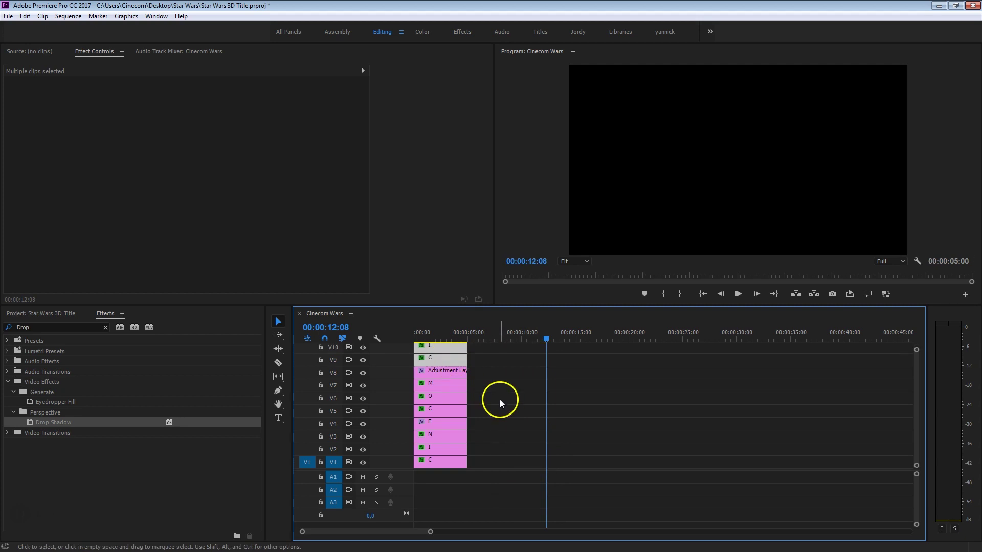
Set the label colour of the adjustment layer on V8 to Forest.
{"action": "right_click", "coordinate": [439, 373]}
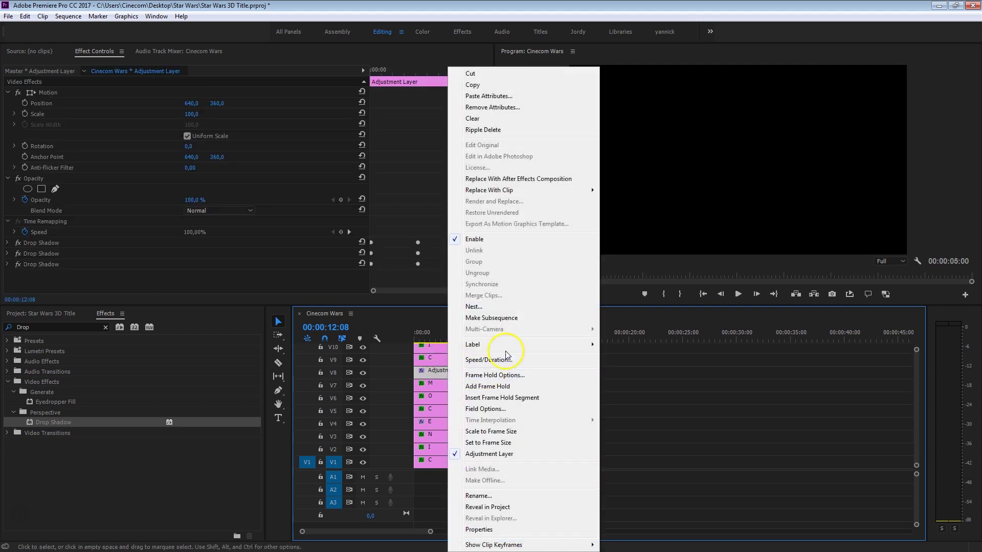
{"action": "mouse_move", "coordinate": [517, 345]}
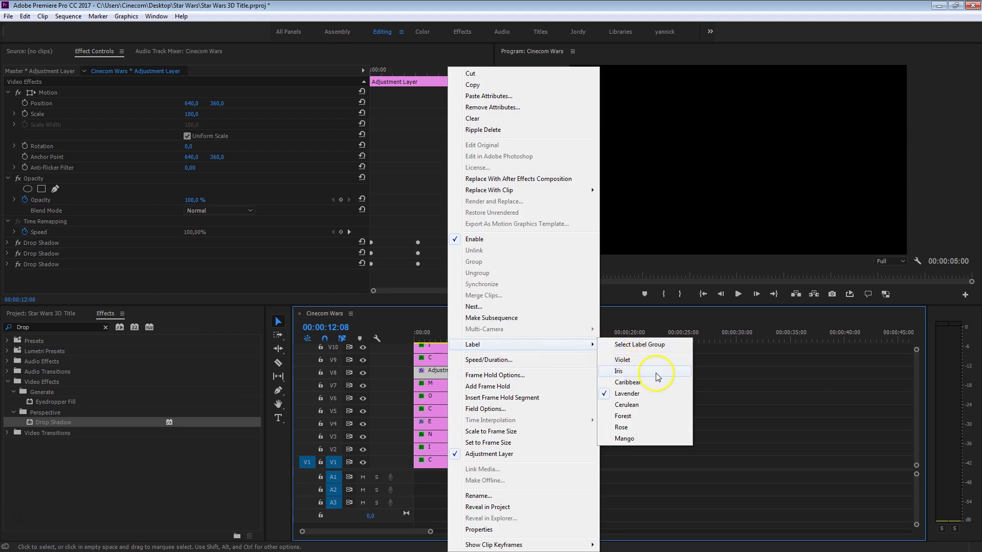
{"action": "left_click", "coordinate": [643, 415]}
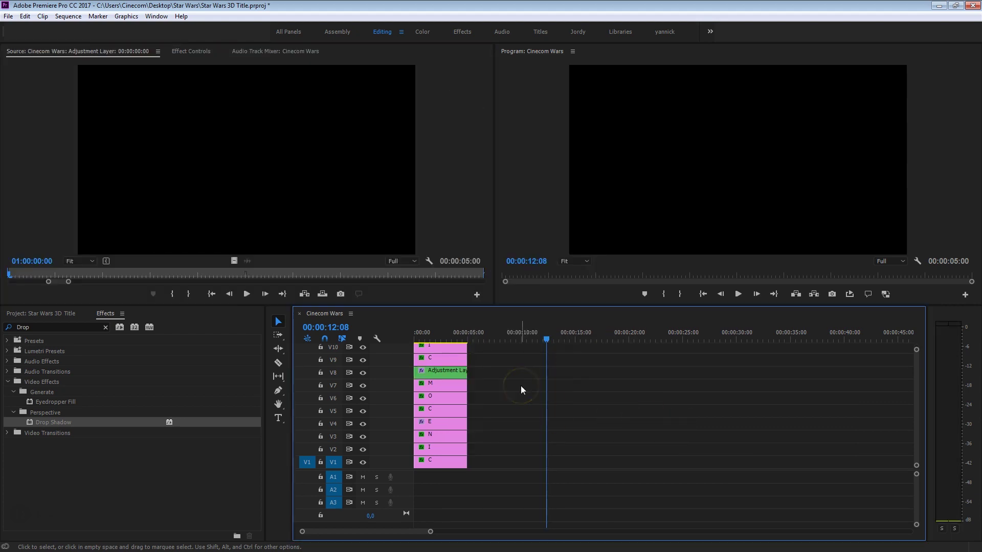
{"action": "left_click", "coordinate": [489, 382]}
Find the Tint effect and apply it to the adjustment layer on V8.
{"action": "left_click_drag", "start_coordinate": [430, 531], "coordinate": [400, 531]}
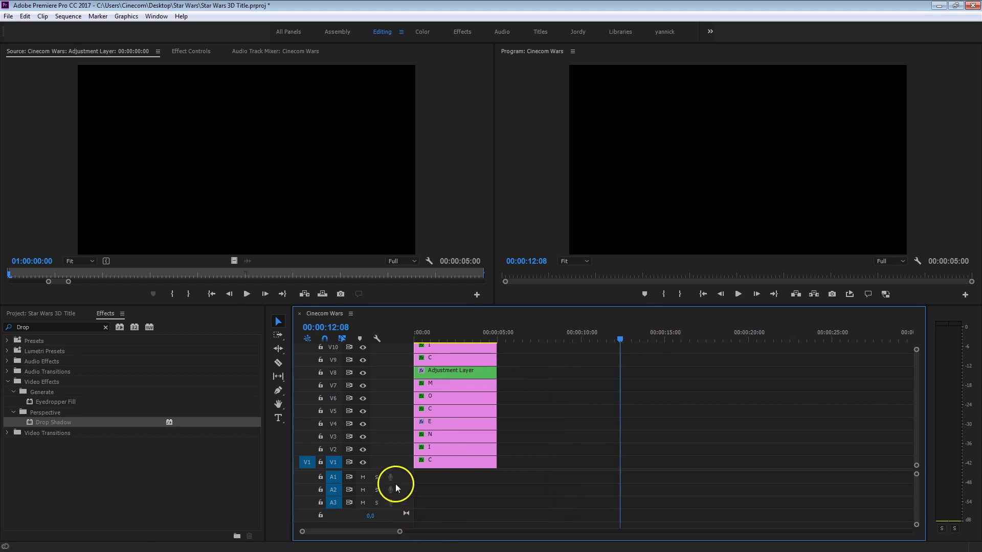
{"action": "left_click_drag", "start_coordinate": [401, 469], "coordinate": [401, 491]}
{"action": "left_click", "coordinate": [447, 336]}
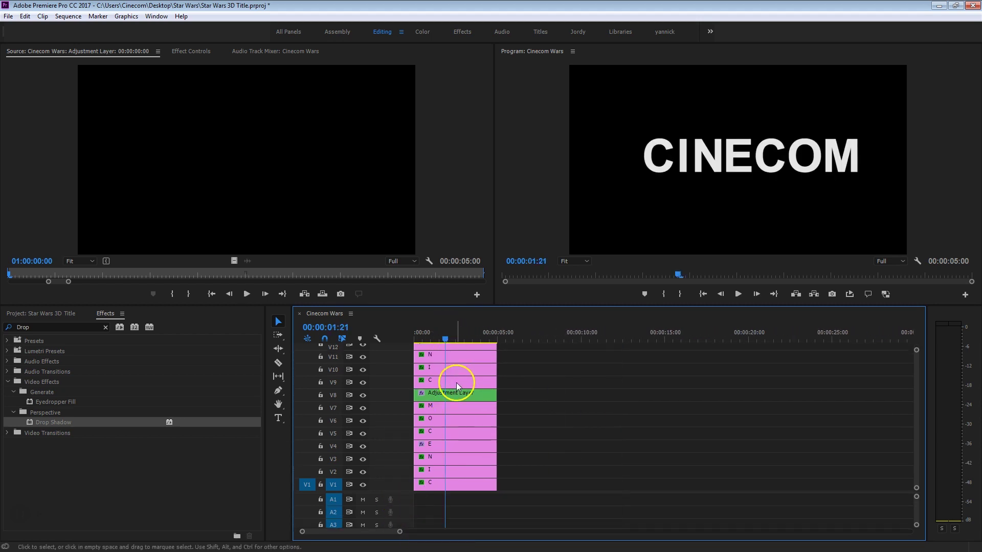
{"action": "left_click", "coordinate": [459, 394]}
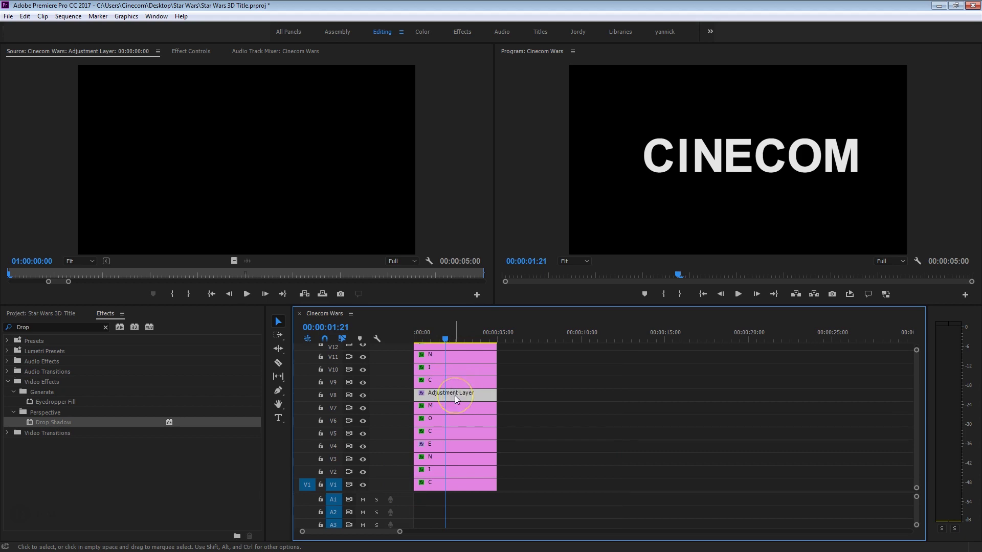
{"action": "left_click_drag", "start_coordinate": [447, 338], "coordinate": [418, 338]}
{"action": "left_click", "coordinate": [71, 327]}
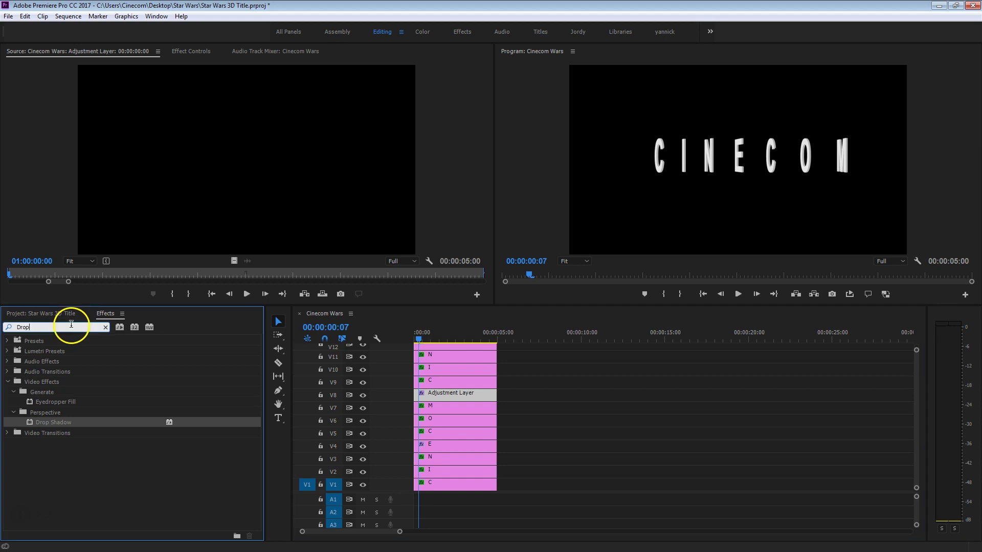
{"action": "type", "text": "tint"}
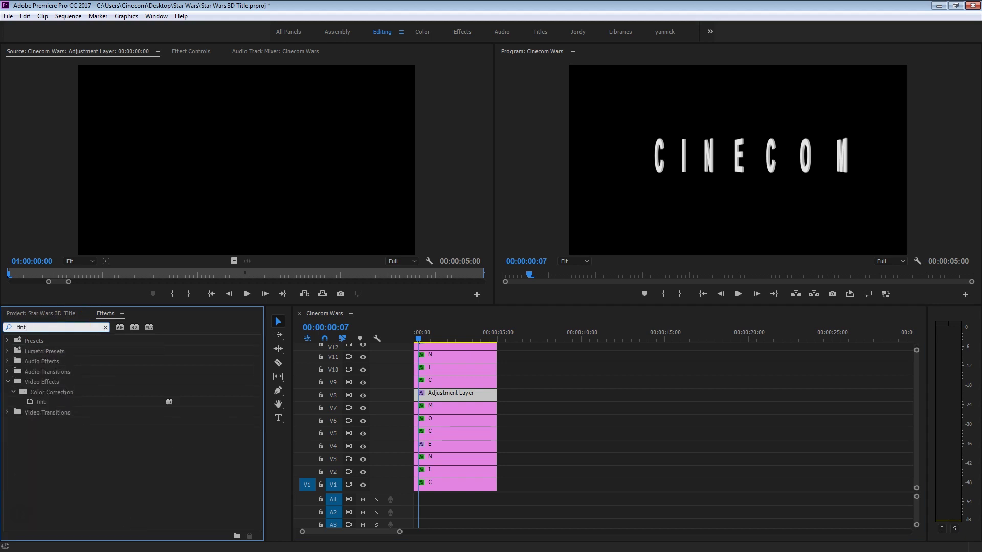
{"action": "left_click_drag", "start_coordinate": [32, 403], "coordinate": [470, 399]}
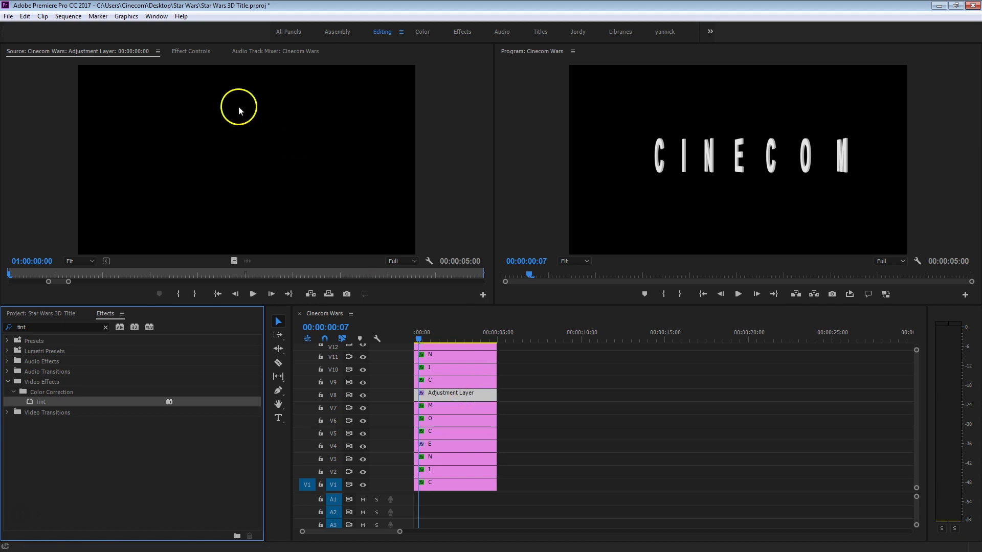
Set the Tint effect's Map White To colour on the adjustment layer to dark red.
{"action": "left_click", "coordinate": [189, 50]}
{"action": "scroll", "coordinate": [136, 204], "scroll_direction": "down", "scroll_amount": 2}
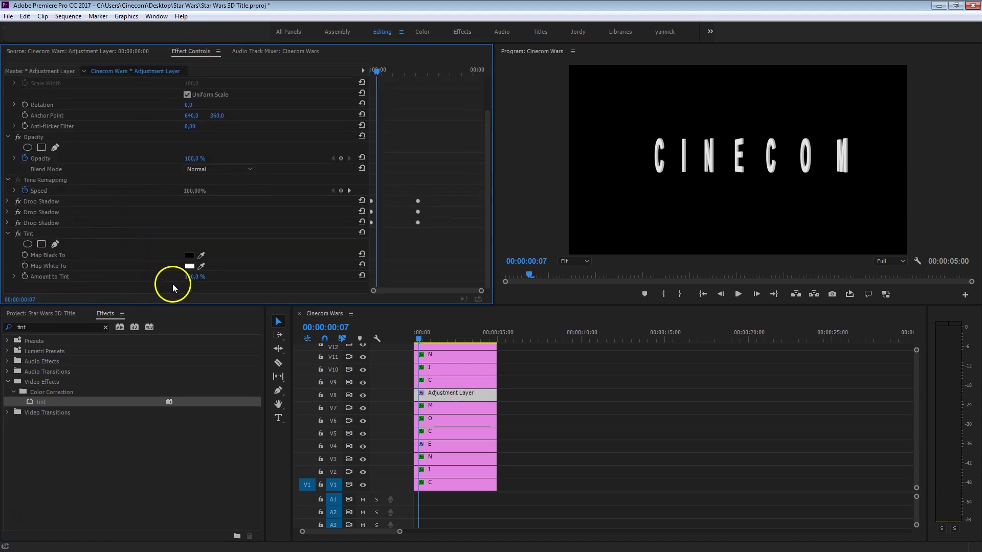
{"action": "left_click", "coordinate": [191, 266]}
{"action": "left_click_drag", "start_coordinate": [499, 271], "coordinate": [502, 320]}
{"action": "left_click", "coordinate": [617, 225]}
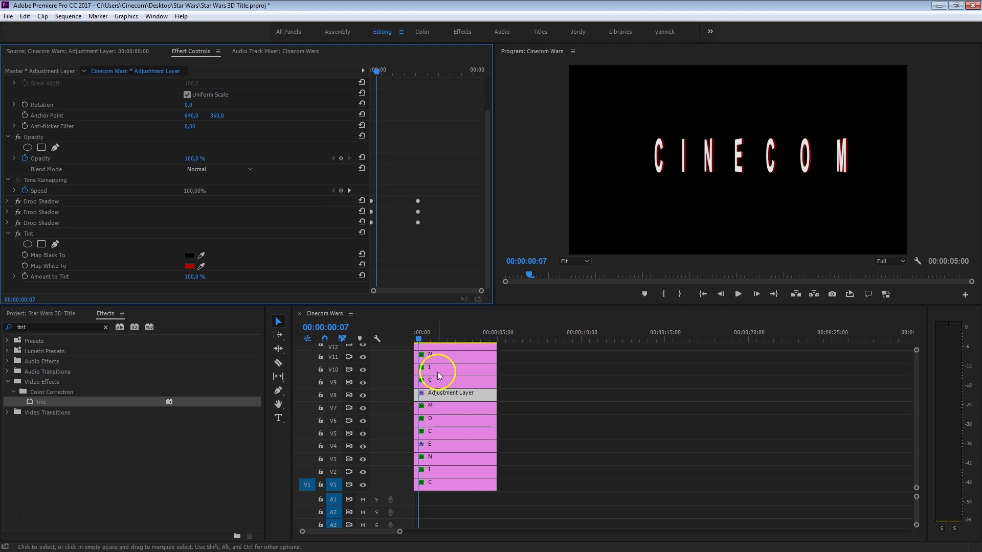
Examine the red letter depth at 100% over the first frames, briefly hiding and restoring the V9 letter.
{"action": "left_click_drag", "start_coordinate": [428, 335], "coordinate": [418, 332]}
{"action": "left_click", "coordinate": [586, 262]}
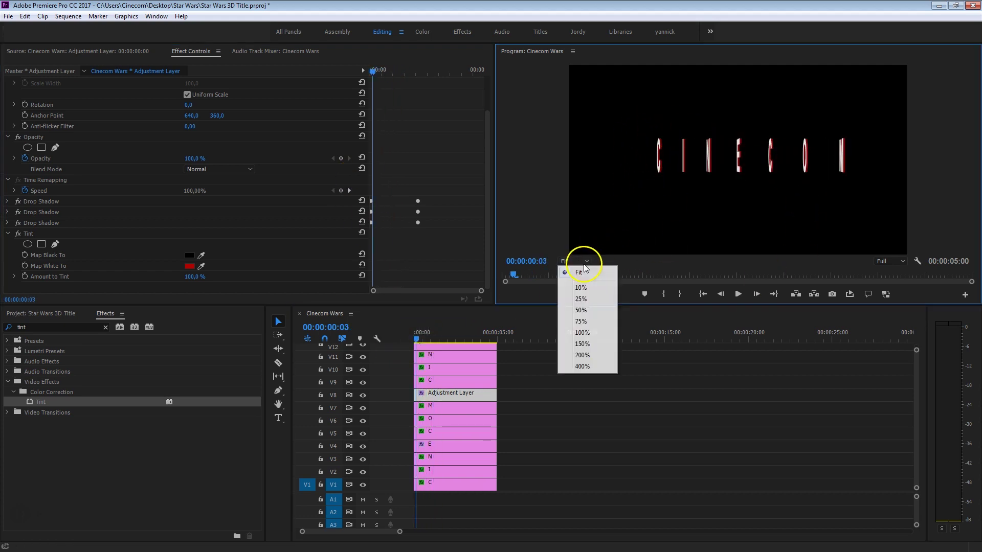
{"action": "left_click", "coordinate": [598, 330]}
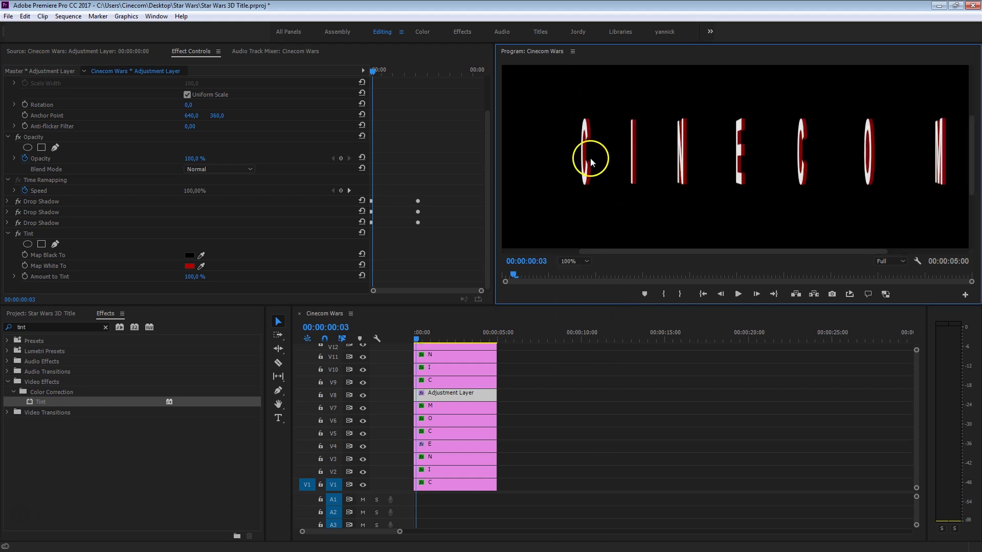
{"action": "left_click", "coordinate": [425, 333]}
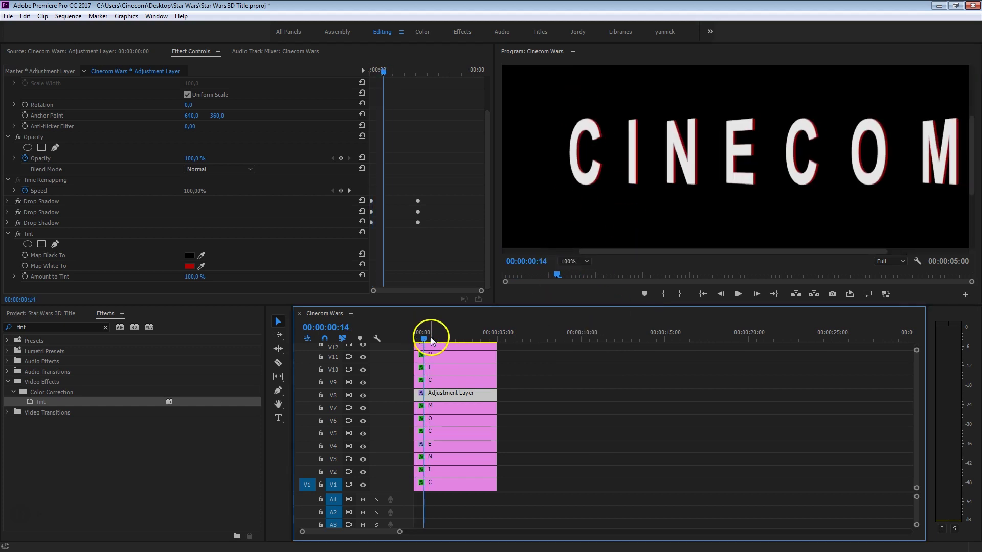
{"action": "left_click", "coordinate": [363, 383]}
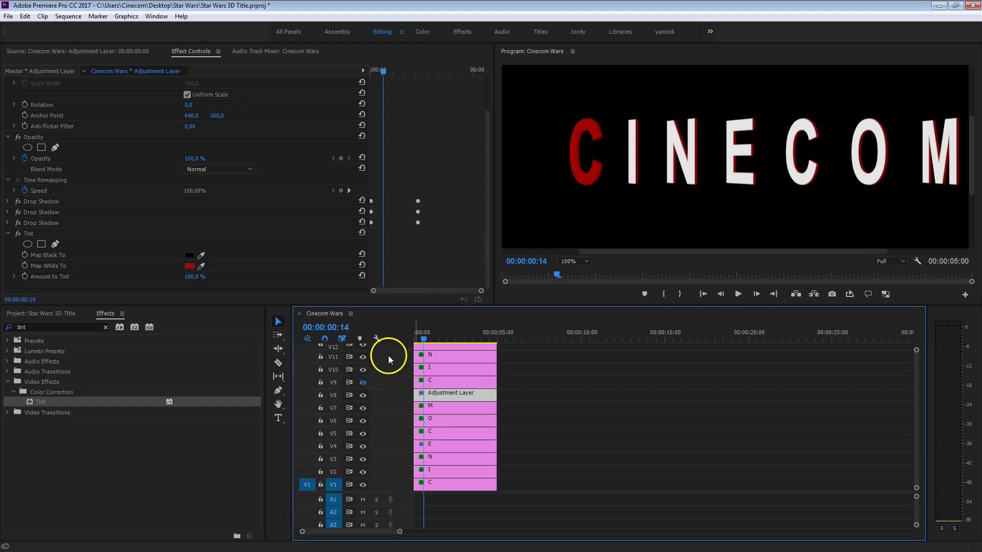
{"action": "left_click", "coordinate": [363, 383]}
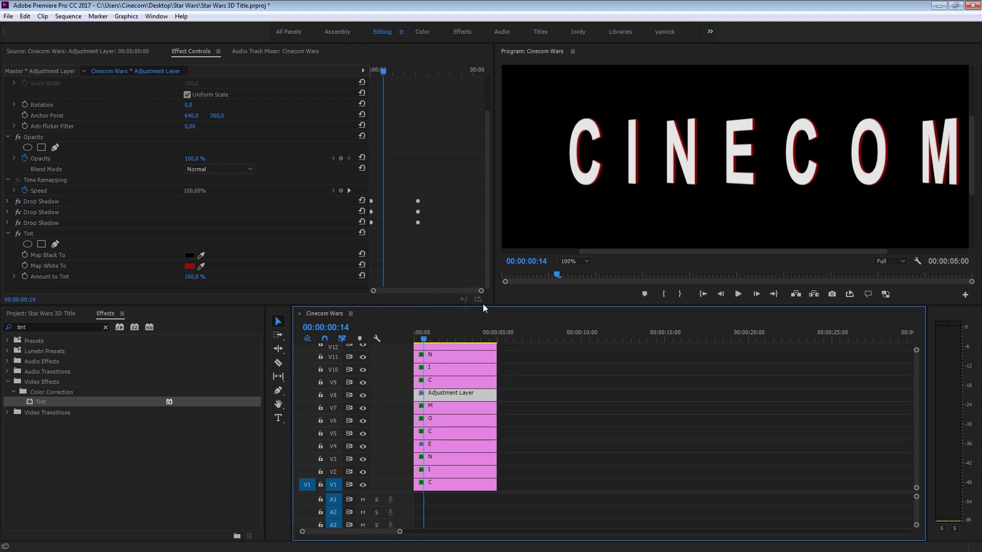
At 00:00:00:09, draw a four-point pen mask on the Tint effect covering the upper half of all the letters.
{"action": "mouse_move", "coordinate": [379, 62]}
{"action": "left_mouse_down"}
{"action": "mouse_move", "coordinate": [369, 63]}
{"action": "mouse_move", "coordinate": [382, 63]}
{"action": "mouse_move", "coordinate": [370, 59]}
{"action": "mouse_move", "coordinate": [378, 73]}
{"action": "left_mouse_up"}
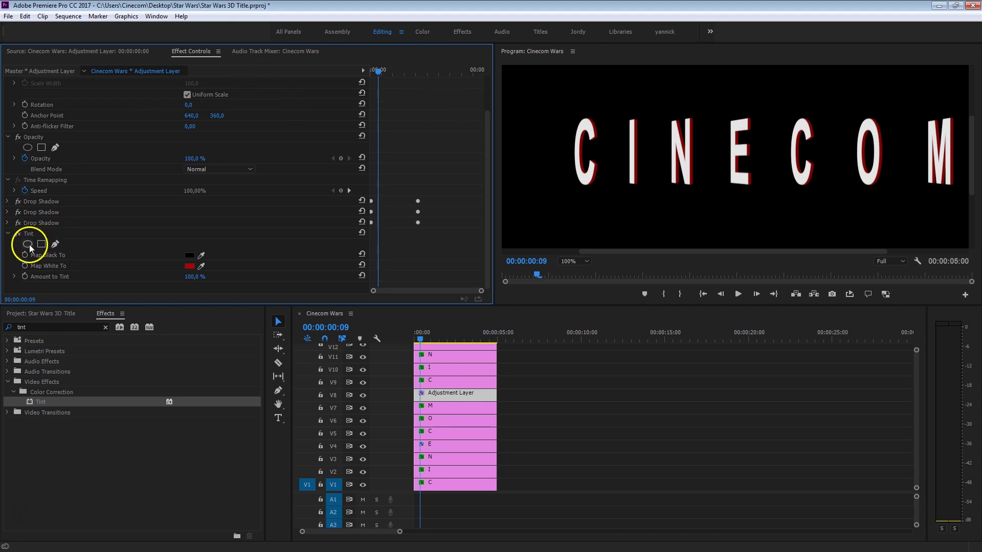
{"action": "left_click", "coordinate": [54, 244]}
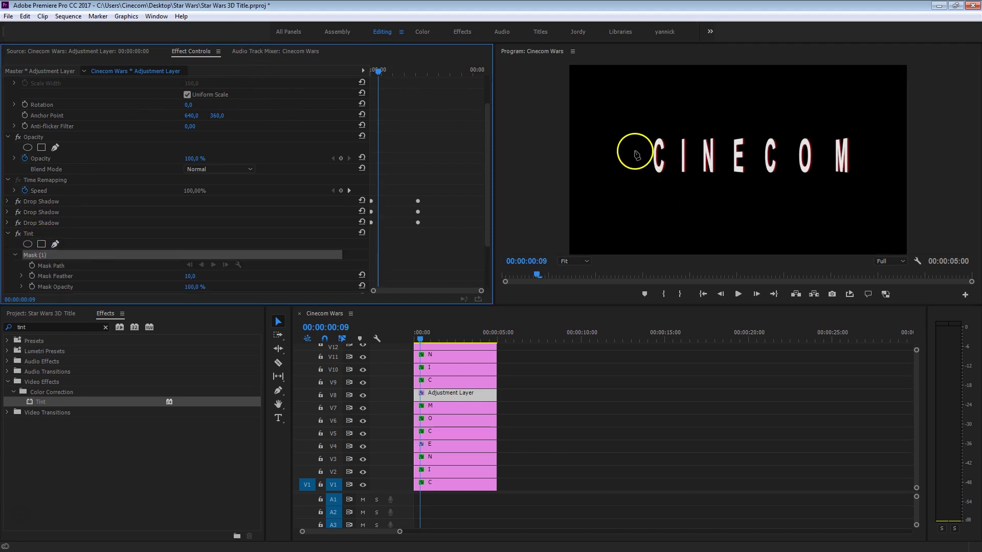
{"action": "left_click", "coordinate": [619, 153]}
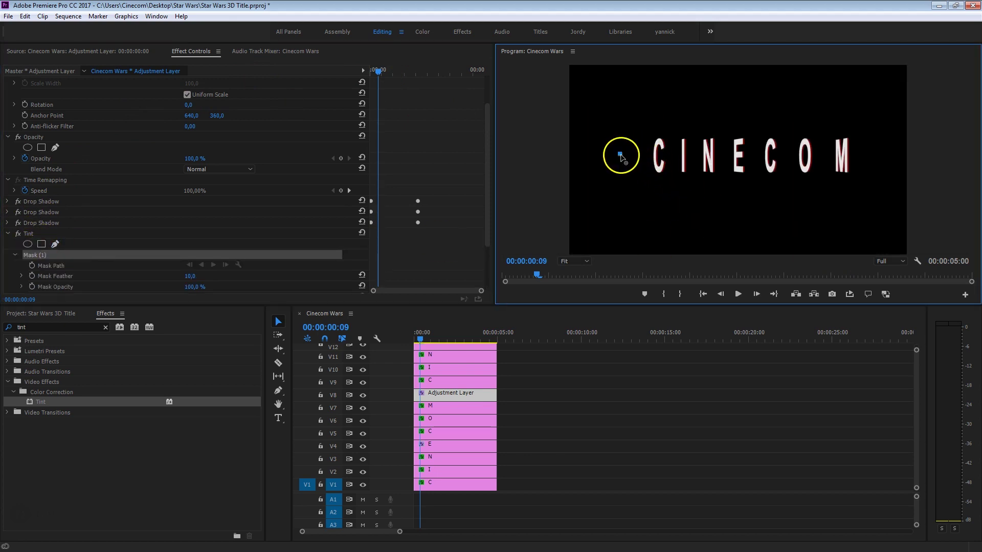
{"action": "left_click", "coordinate": [876, 150]}
{"action": "left_click", "coordinate": [851, 95]}
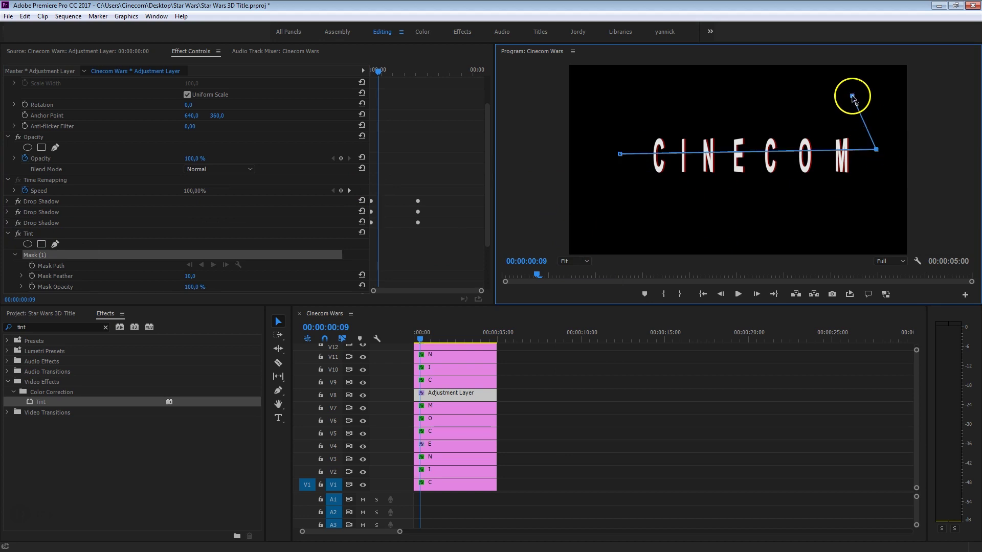
{"action": "left_click", "coordinate": [610, 108]}
{"action": "left_click", "coordinate": [620, 154]}
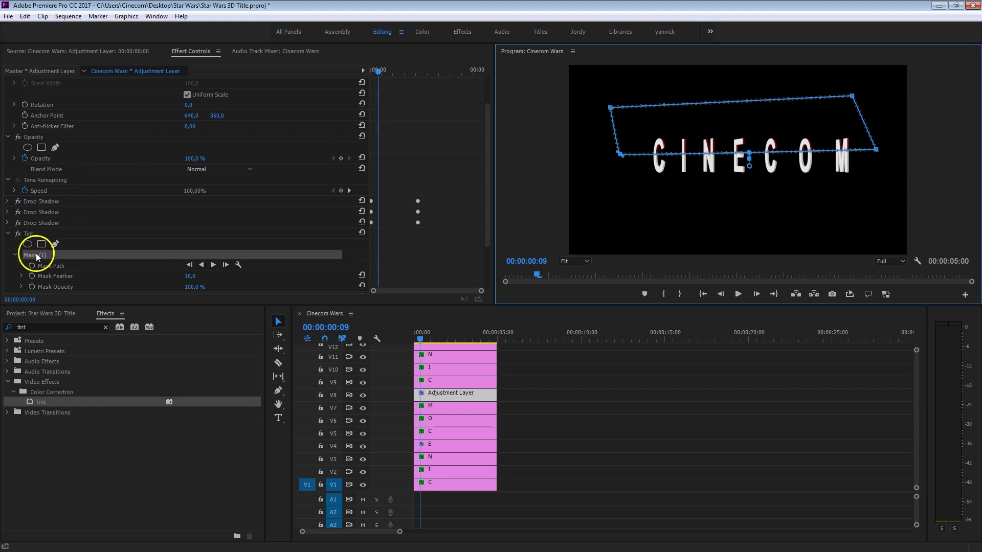
Set the Tint mask's feather to 123 while viewing the title at 100%.
{"action": "left_click_drag", "start_coordinate": [490, 176], "coordinate": [499, 217]}
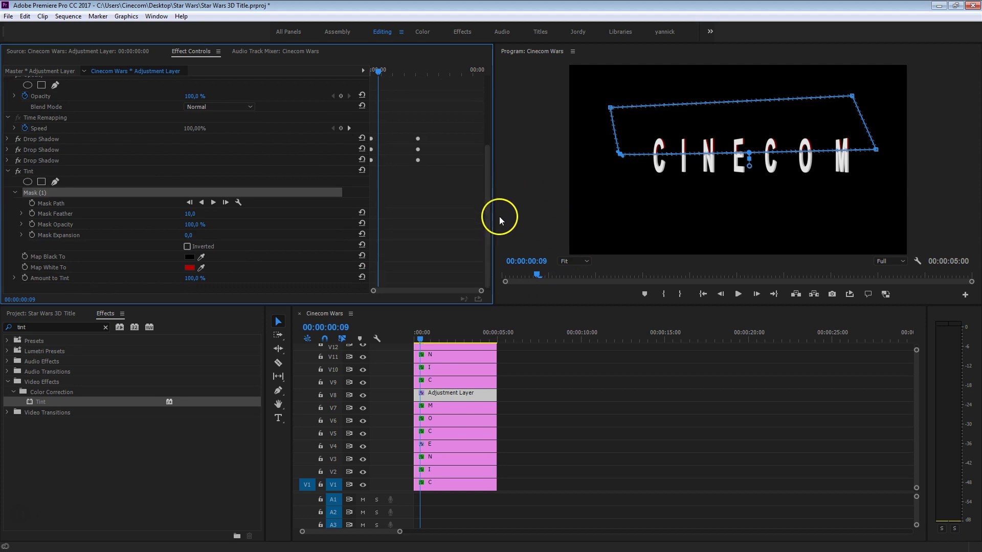
{"action": "left_click", "coordinate": [581, 259]}
{"action": "left_click", "coordinate": [595, 320]}
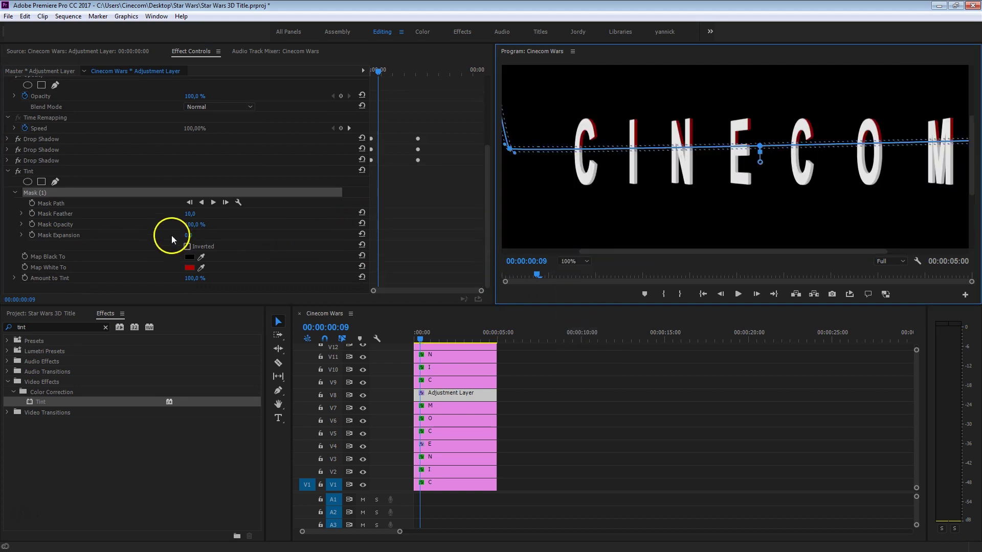
{"action": "left_click_drag", "start_coordinate": [188, 217], "coordinate": [251, 217]}
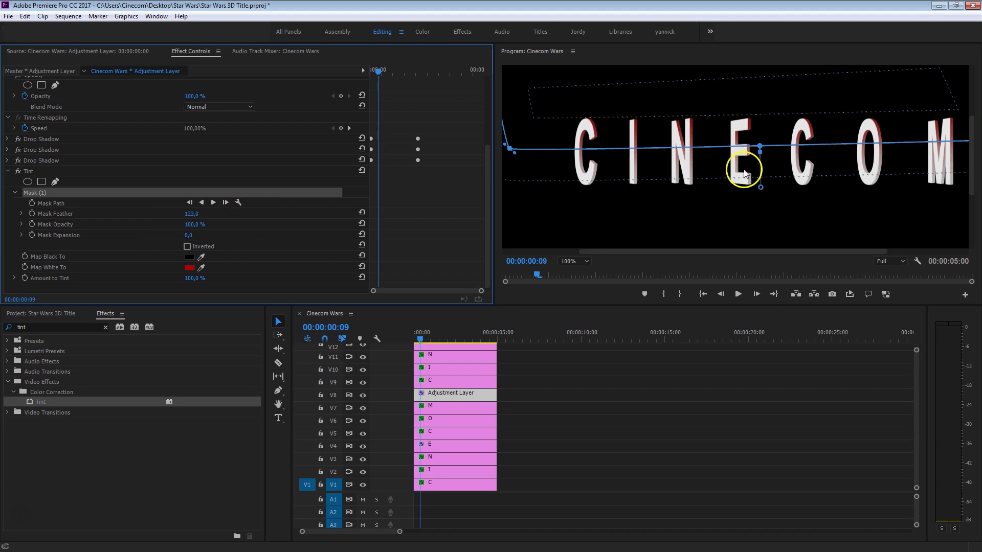
{"action": "left_click", "coordinate": [630, 431]}
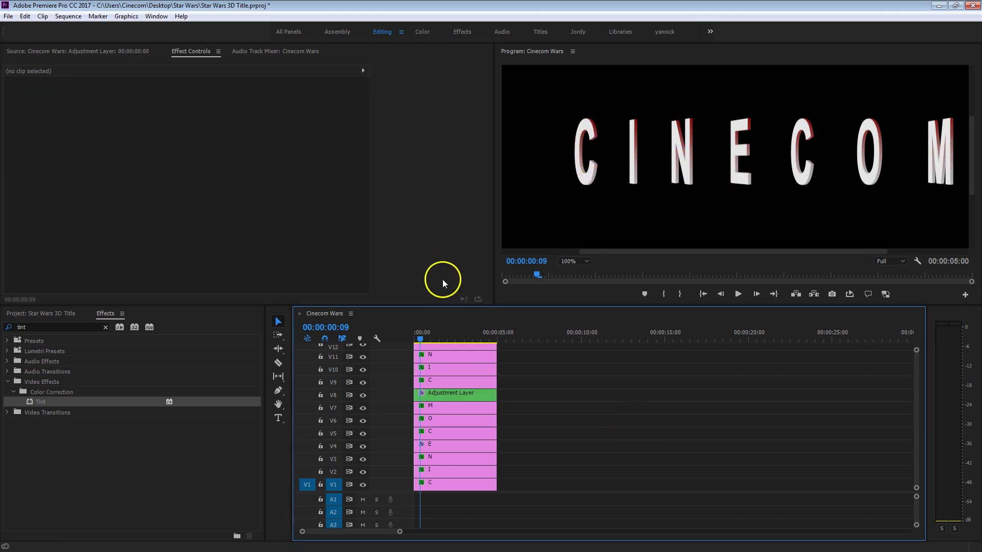
Set the Tint mask's expansion to 67, enable its keyframing, and shift that keyframe to the clip's start.
{"action": "left_click_drag", "start_coordinate": [420, 335], "coordinate": [421, 342]}
{"action": "left_click", "coordinate": [441, 395]}
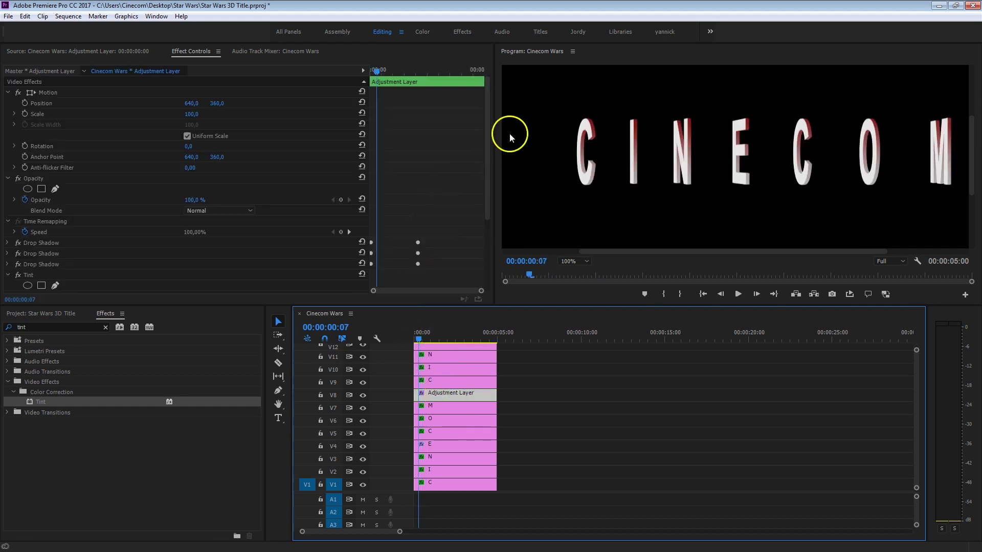
{"action": "left_click_drag", "start_coordinate": [487, 111], "coordinate": [278, 164]}
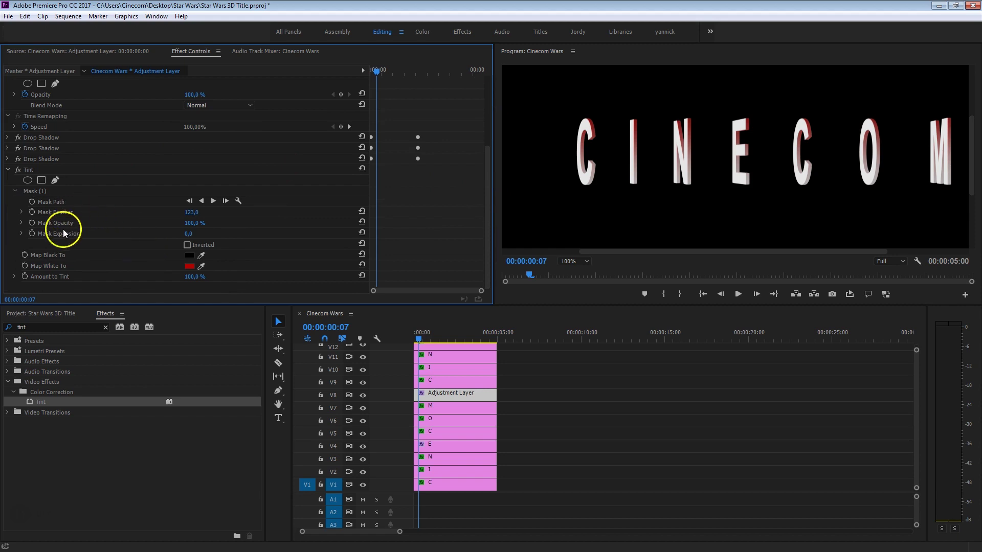
{"action": "left_click_drag", "start_coordinate": [187, 238], "coordinate": [165, 235]}
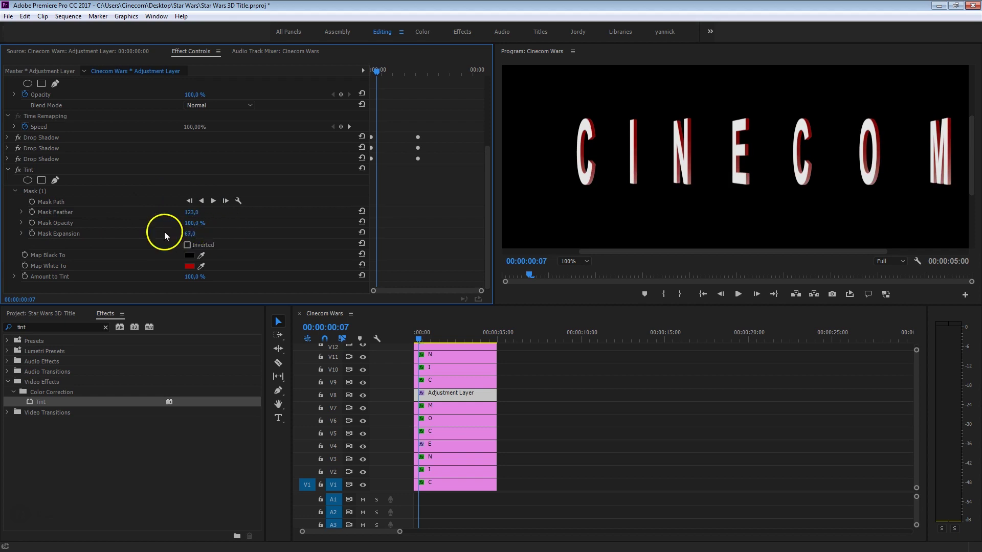
{"action": "left_click", "coordinate": [33, 234]}
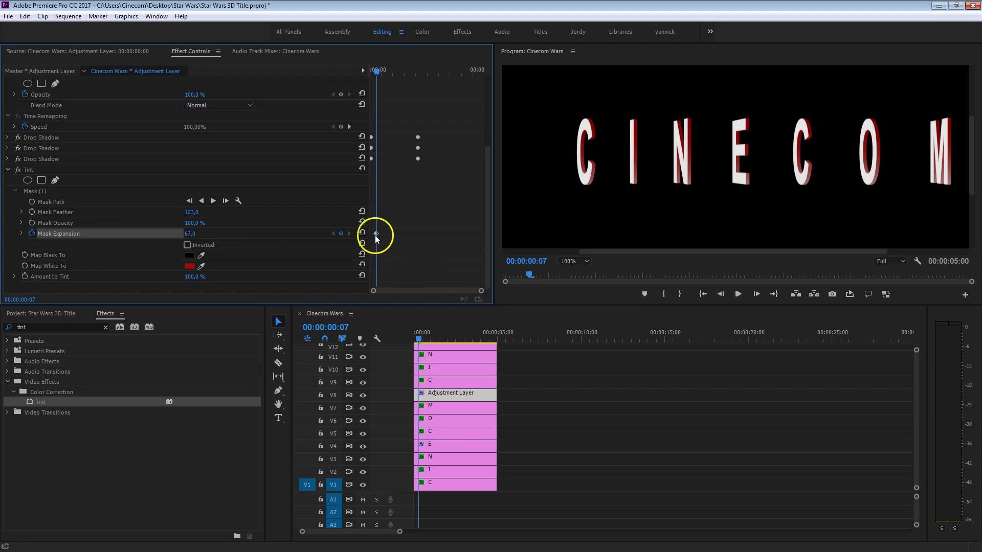
{"action": "left_click_drag", "start_coordinate": [376, 234], "coordinate": [372, 234]}
Keyframe a much lower Mask Expansion further along the adjustment layer and scrub back to check the colour transition.
{"action": "left_click_drag", "start_coordinate": [385, 69], "coordinate": [410, 80]}
{"action": "left_click_drag", "start_coordinate": [192, 235], "coordinate": [118, 237]}
{"action": "left_click_drag", "start_coordinate": [407, 60], "coordinate": [379, 68]}
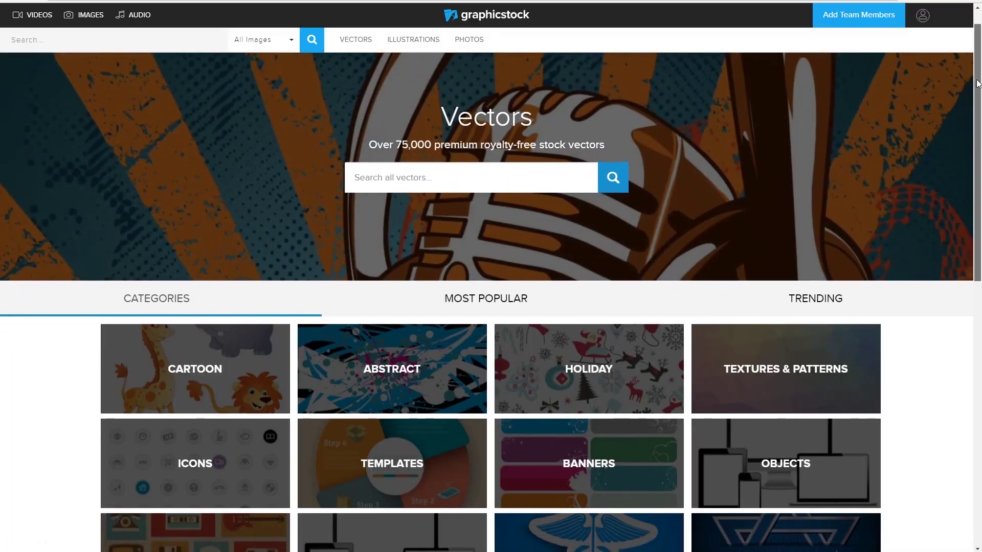
Browse the vector categories on GraphicStock and play the sequence animated from the head, brain and lamp vectors.
{"action": "left_click_drag", "start_coordinate": [976, 77], "coordinate": [977, 184]}
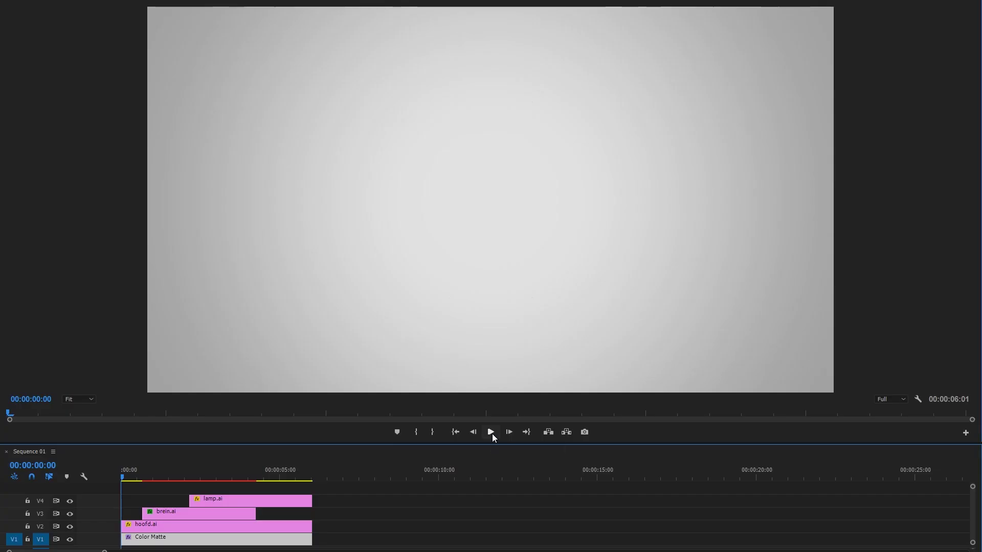
{"action": "left_click", "coordinate": [491, 433]}
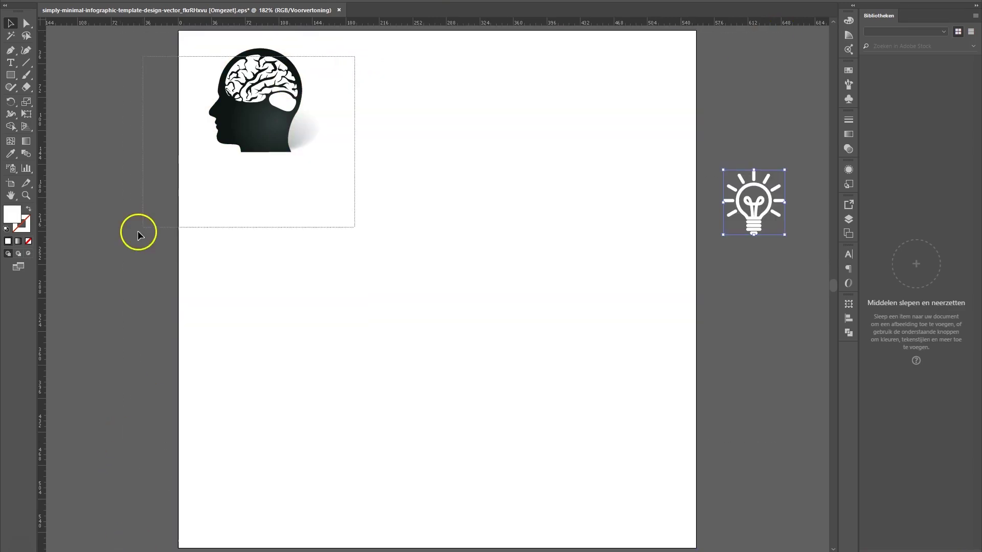
Switch to Illustrator, enlarge the head-with-brain artwork across the artboard, shift it sideways and deselect it.
{"action": "left_click", "coordinate": [322, 153]}
{"action": "left_click_drag", "start_coordinate": [322, 154], "coordinate": [632, 447]}
{"action": "left_click_drag", "start_coordinate": [430, 297], "coordinate": [543, 320]}
{"action": "left_click", "coordinate": [750, 281]}
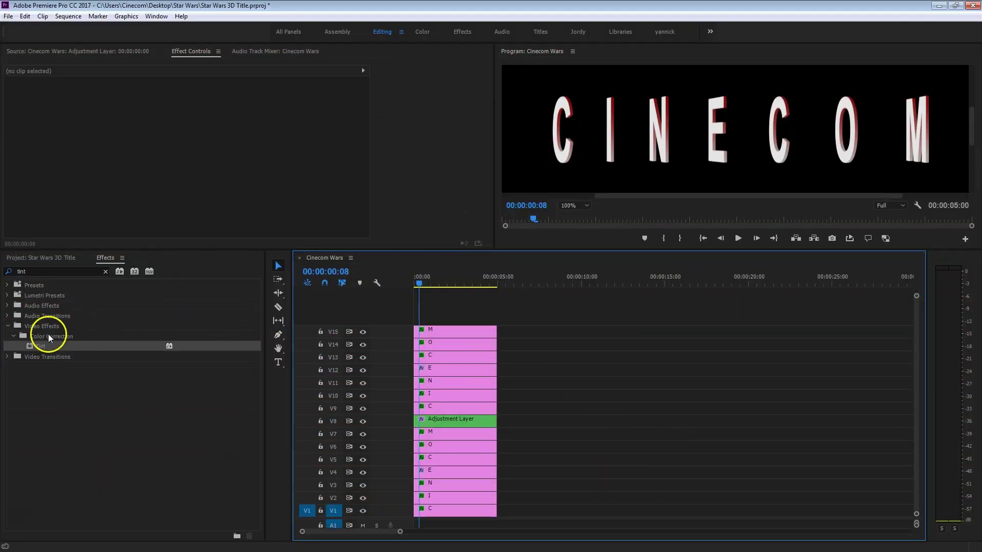
Apply the Tint effect to the duplicated C clip on V9 and bring its Tint settings into view.
{"action": "left_click_drag", "start_coordinate": [32, 345], "coordinate": [478, 412]}
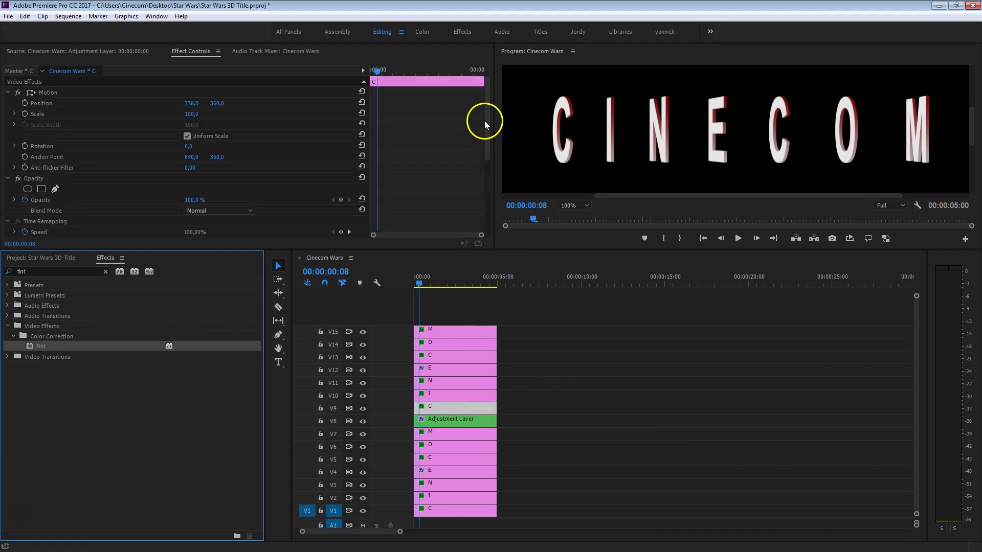
{"action": "left_click_drag", "start_coordinate": [486, 124], "coordinate": [469, 259]}
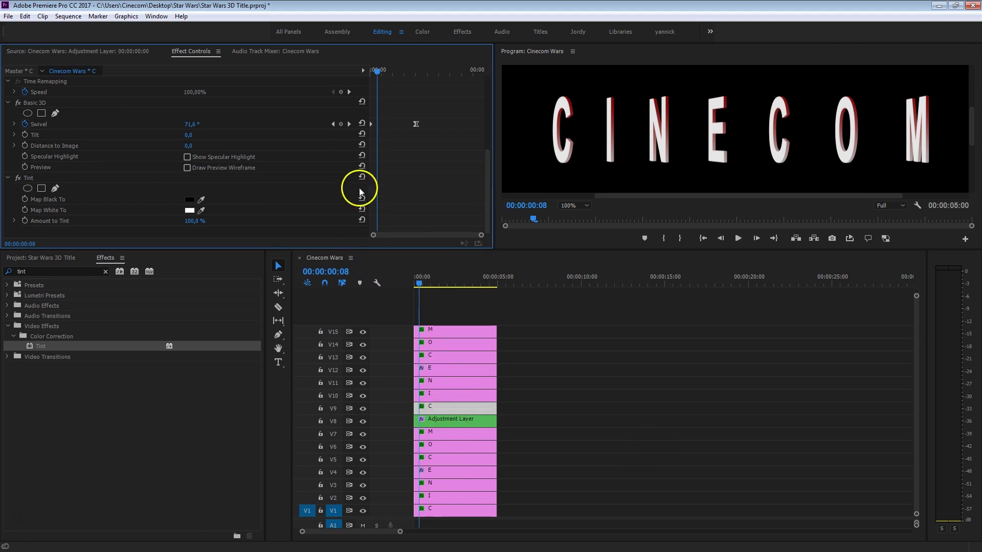
Set the V9 letter's Map White To colour to black and start keyframing it at the first frame.
{"action": "left_click", "coordinate": [190, 211]}
{"action": "left_click", "coordinate": [483, 304]}
{"action": "left_click", "coordinate": [604, 225]}
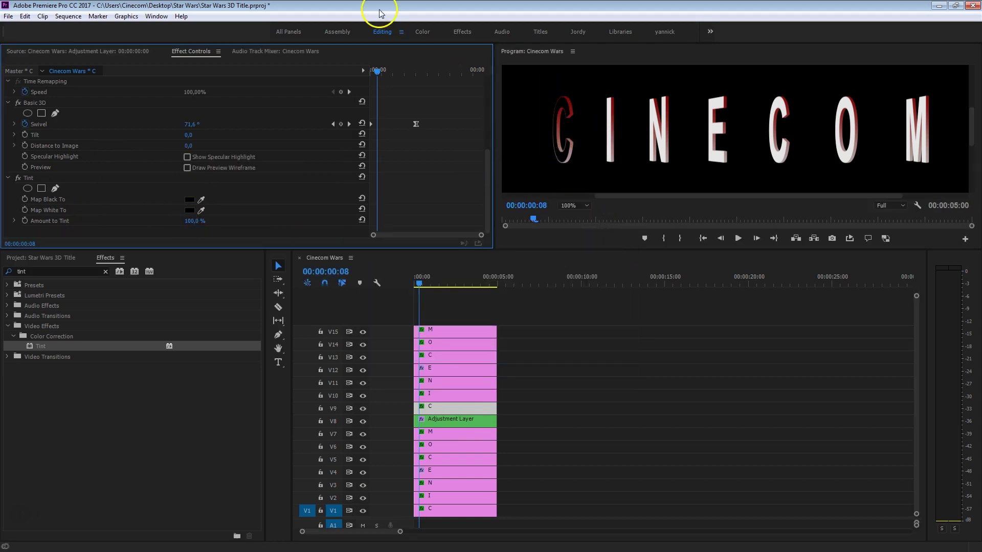
{"action": "left_click_drag", "start_coordinate": [390, 69], "coordinate": [364, 69]}
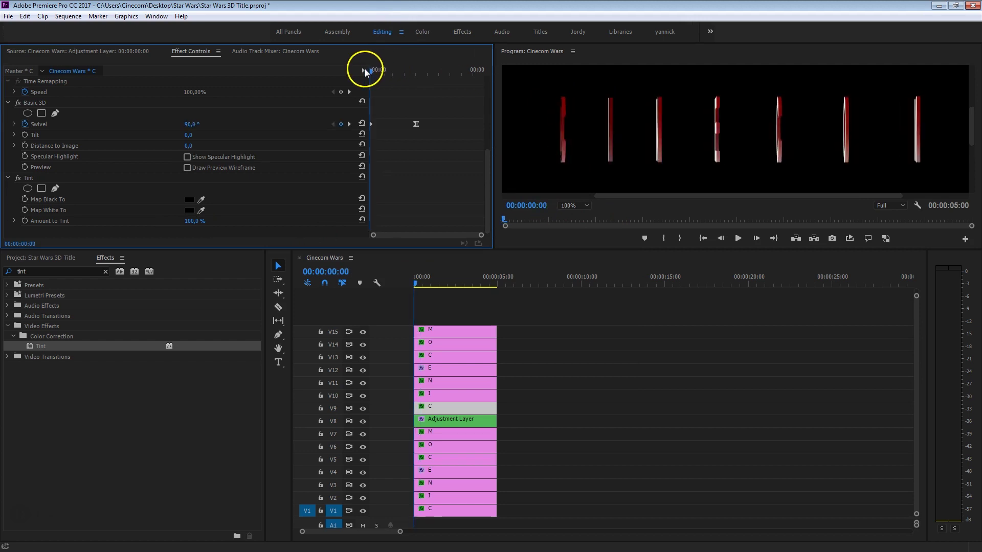
{"action": "left_click", "coordinate": [25, 211]}
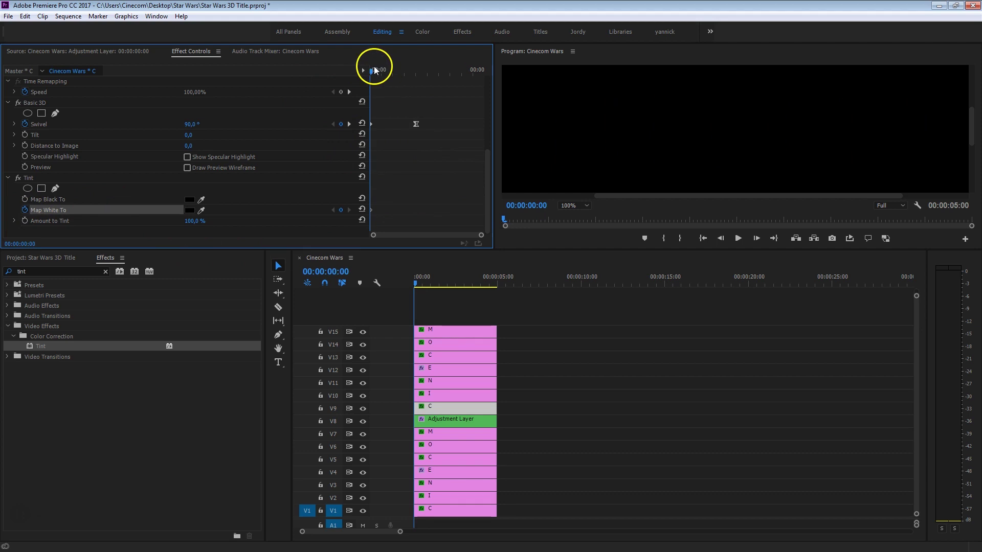
Keyframe the V9 letter's Map White To colour to white at 00:00:01:14.
{"action": "left_click_drag", "start_coordinate": [374, 69], "coordinate": [407, 75]}
{"action": "left_click", "coordinate": [190, 211]}
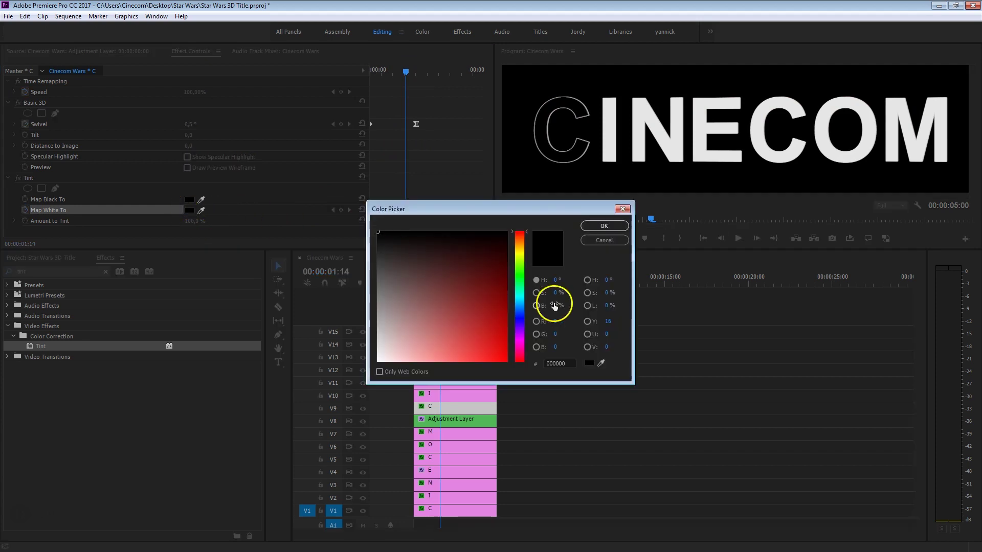
{"action": "left_click_drag", "start_coordinate": [404, 335], "coordinate": [368, 357]}
{"action": "left_click", "coordinate": [598, 225]}
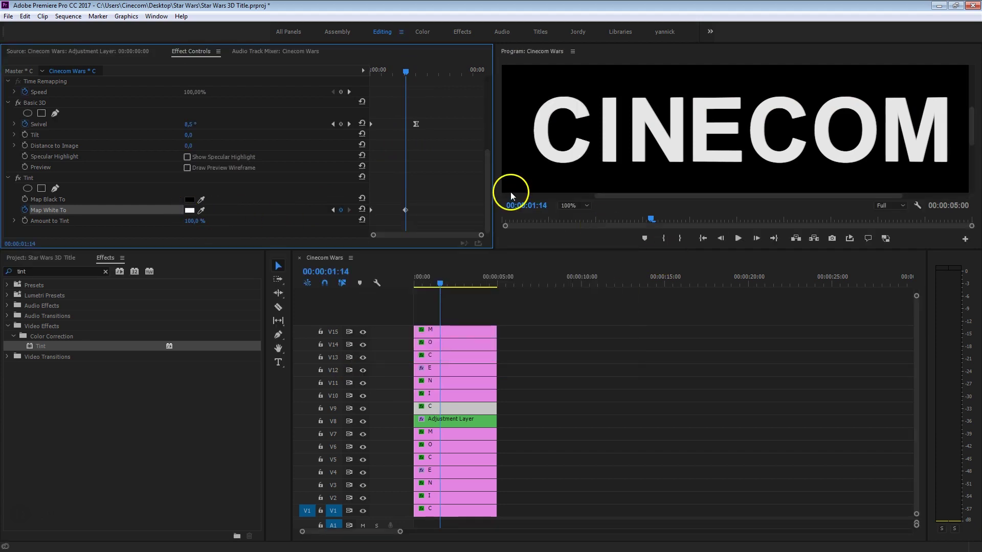
{"action": "left_click", "coordinate": [443, 220]}
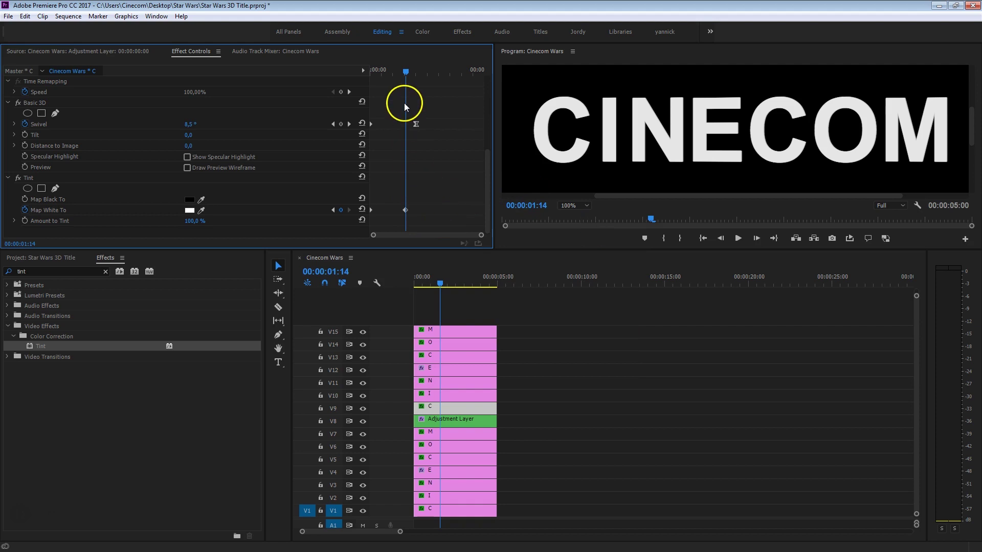
{"action": "left_click_drag", "start_coordinate": [403, 63], "coordinate": [409, 111]}
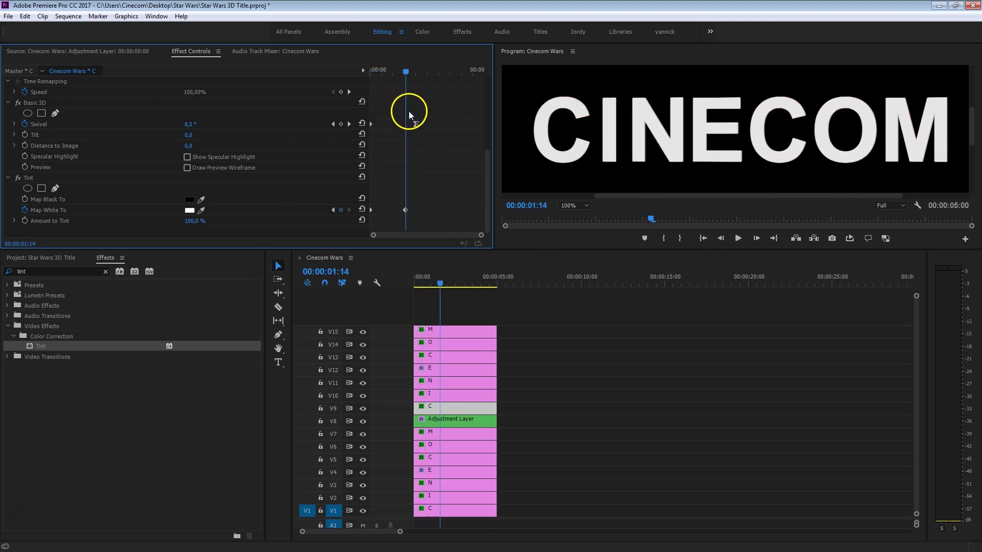
Copy the keyframed Tint effect to the letter clips on V10 to V15 and play the sequence from the start to check it.
{"action": "left_click", "coordinate": [35, 178]}
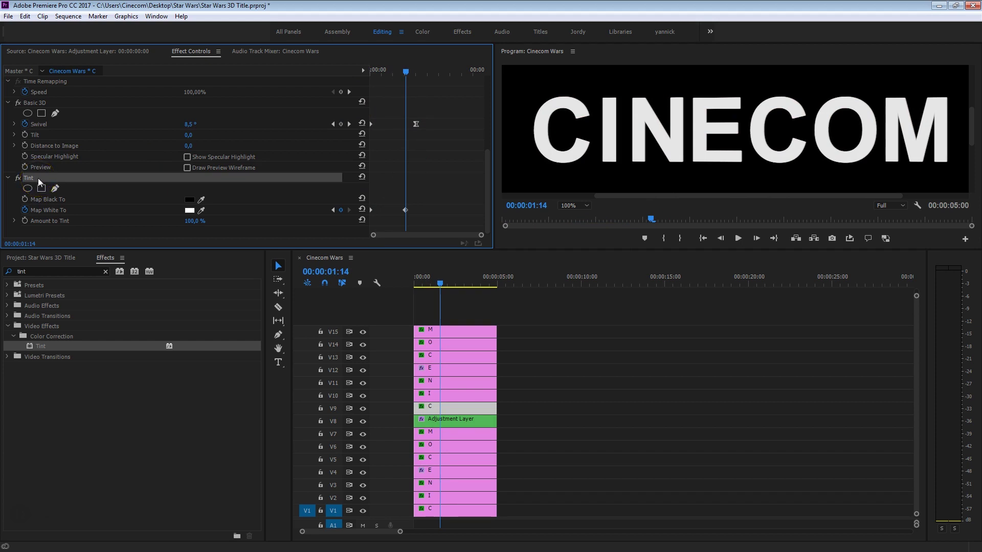
{"action": "key", "text": "ctrl+c"}
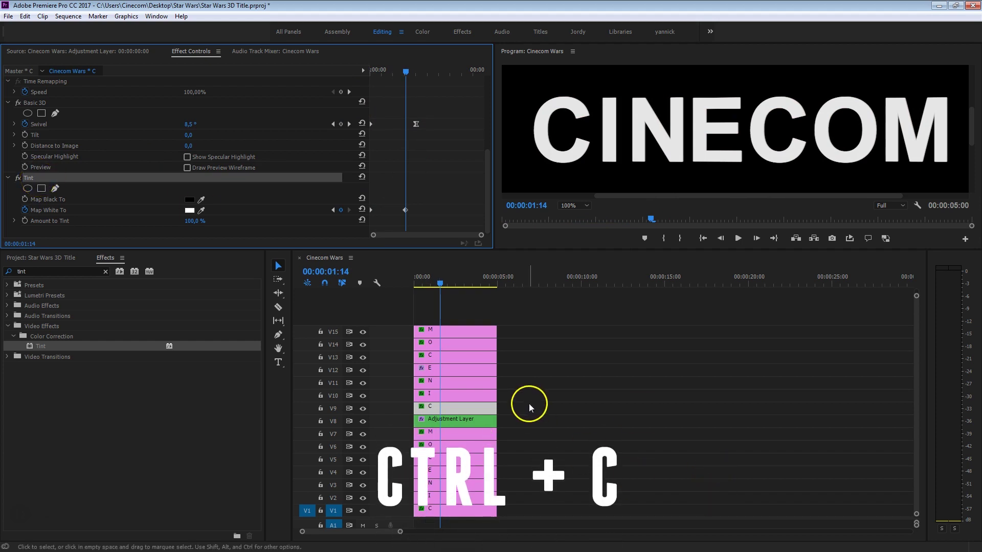
{"action": "left_click_drag", "start_coordinate": [531, 398], "coordinate": [460, 329]}
{"action": "key", "text": "ctrl+v"}
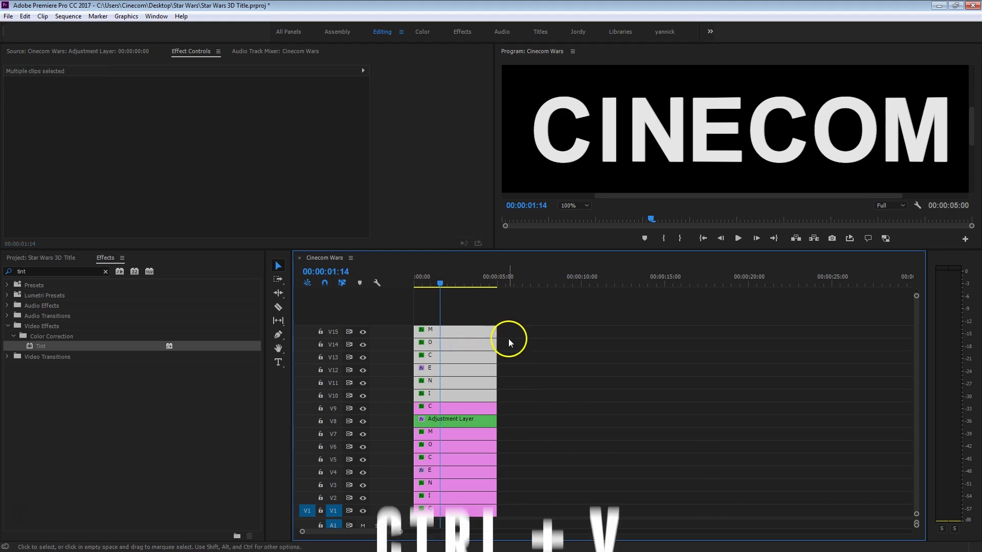
{"action": "left_click_drag", "start_coordinate": [436, 274], "coordinate": [410, 274]}
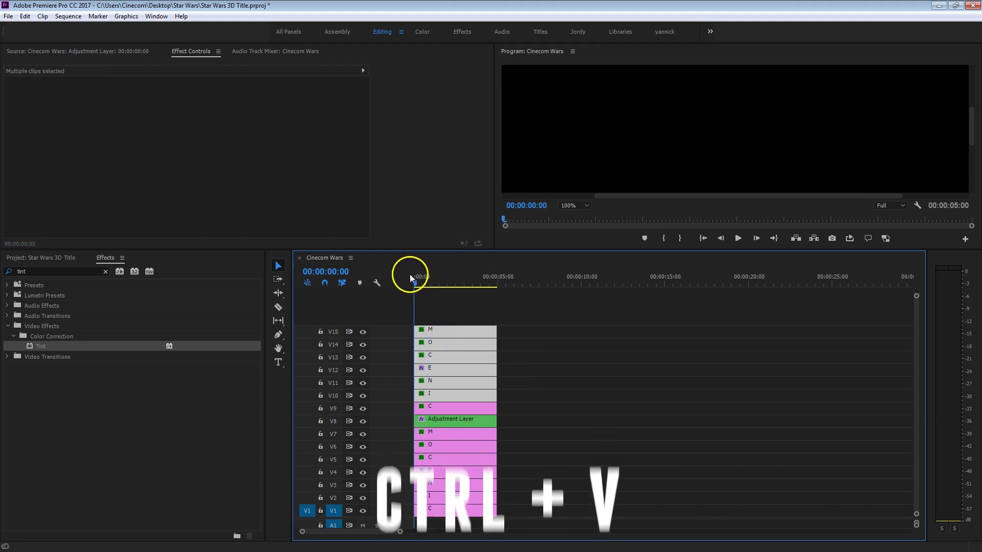
{"action": "key", "text": "space"}
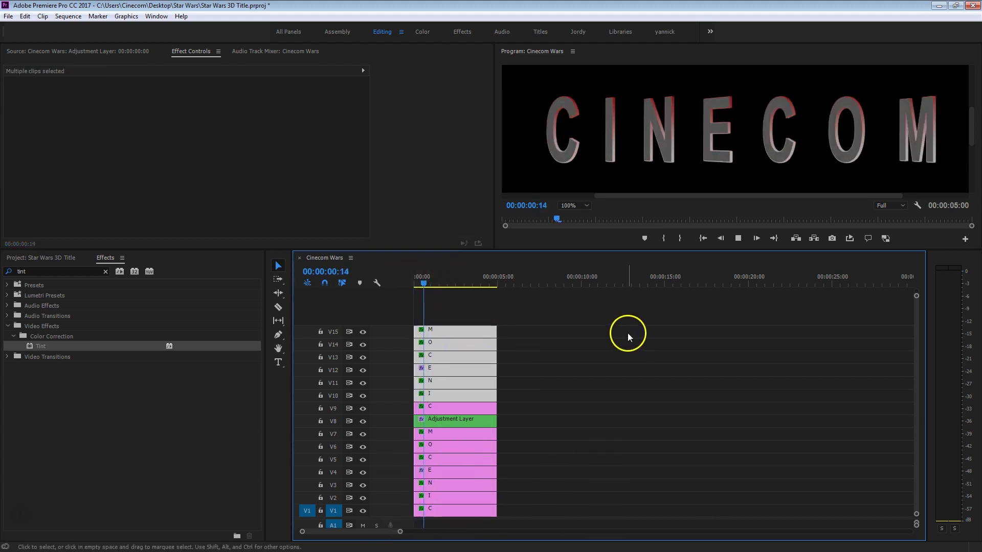
{"action": "mouse_move", "coordinate": [436, 276]}
{"action": "left_mouse_down"}
{"action": "mouse_move", "coordinate": [416, 276]}
{"action": "mouse_move", "coordinate": [431, 289]}
{"action": "left_mouse_up"}
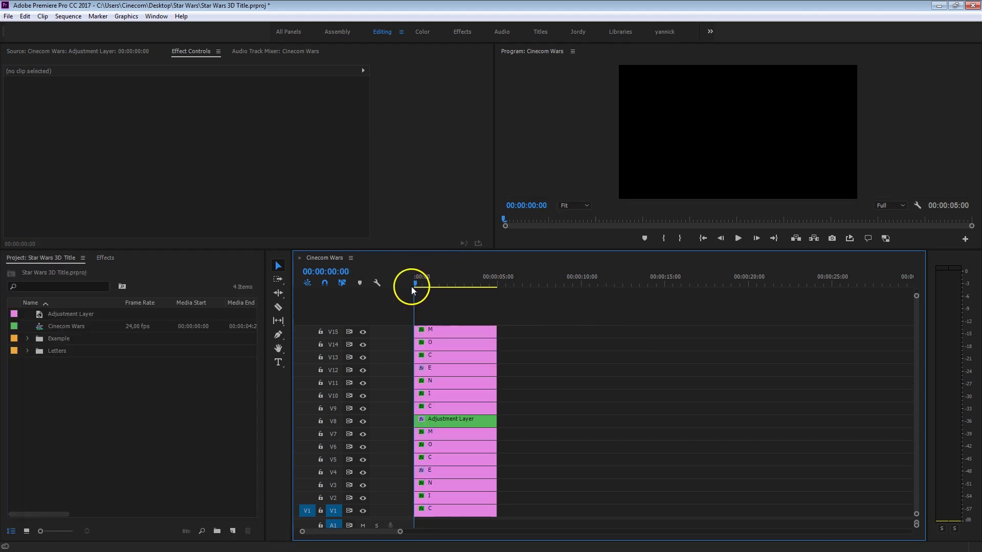
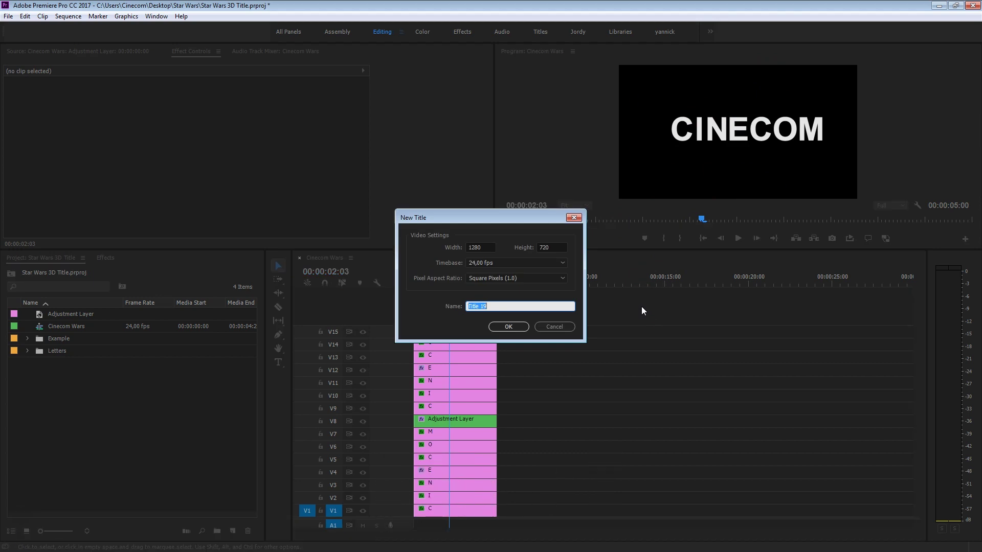
Create a new title named Star and add the text "Star" above the CINECOM letters.
{"action": "type", "text": "Star"}
{"action": "key", "text": "Return"}
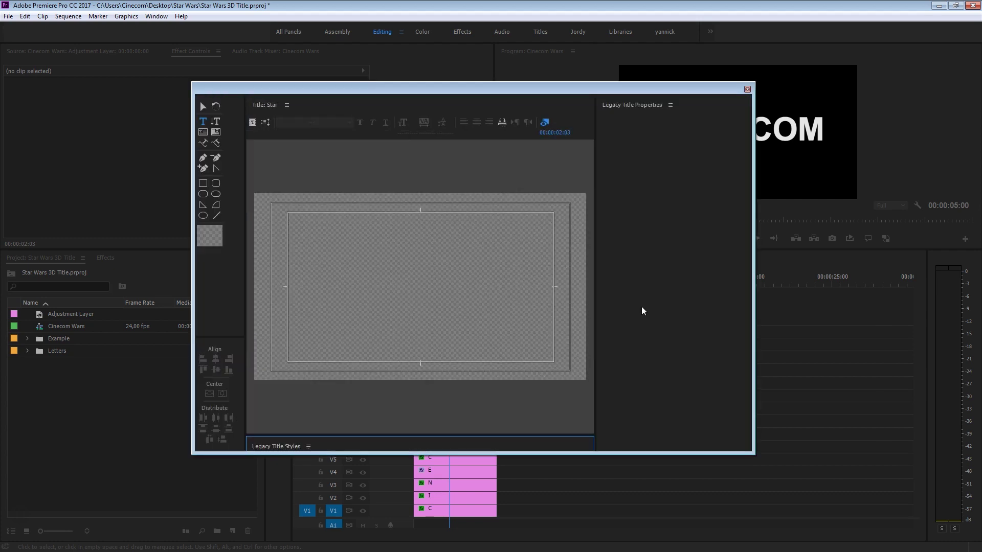
{"action": "left_click", "coordinate": [203, 106]}
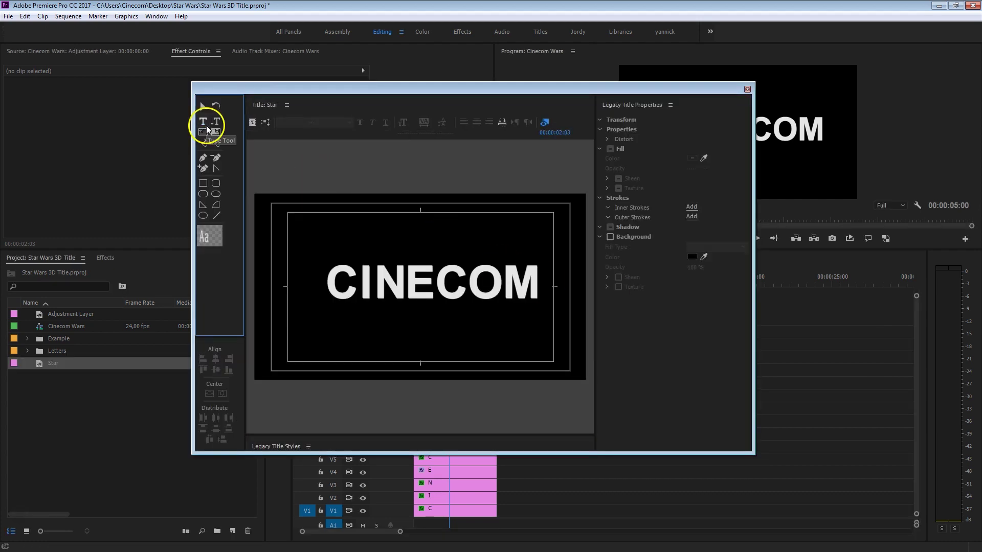
{"action": "left_click", "coordinate": [339, 211]}
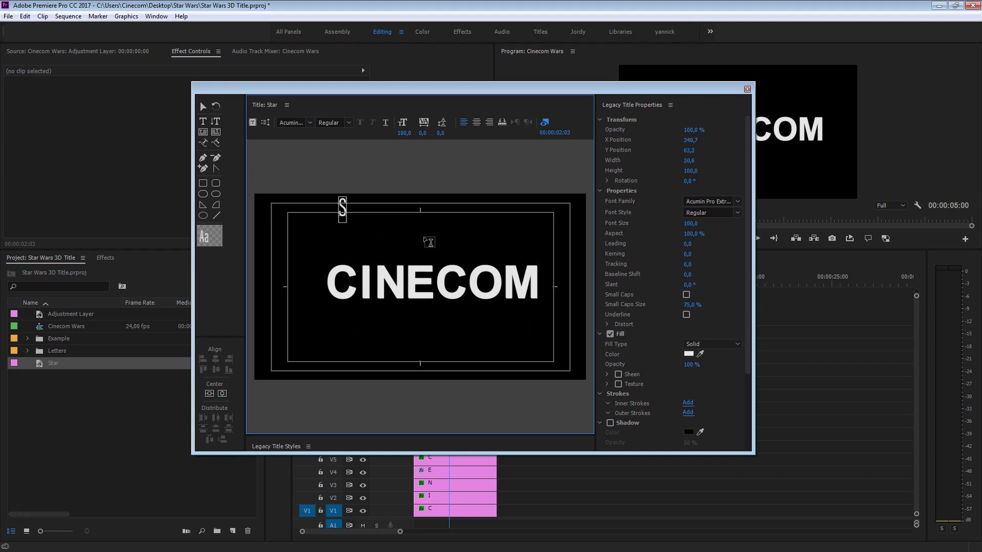
Change the Star text's font to Star Jedi, enlarge it to about size 511 and position it directly above CINECOM.
{"action": "double_click", "coordinate": [358, 210]}
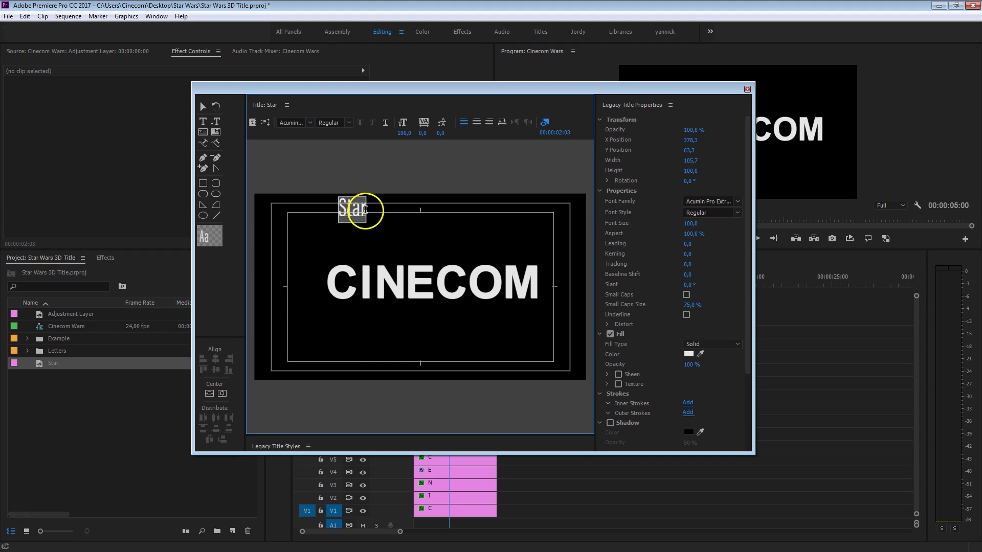
{"action": "left_click", "coordinate": [725, 201]}
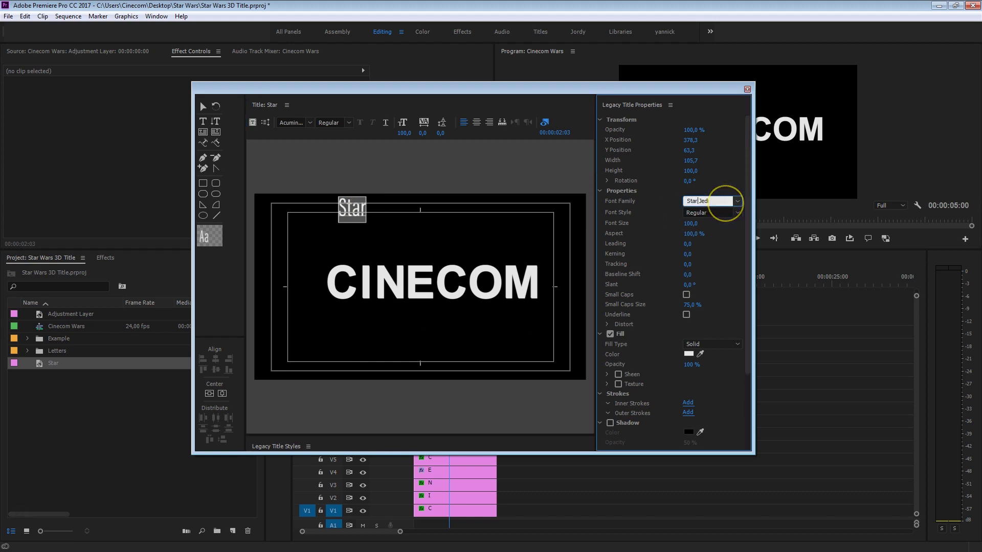
{"action": "type", "text": "Star"}
{"action": "key", "text": "Return"}
{"action": "left_click", "coordinate": [203, 106]}
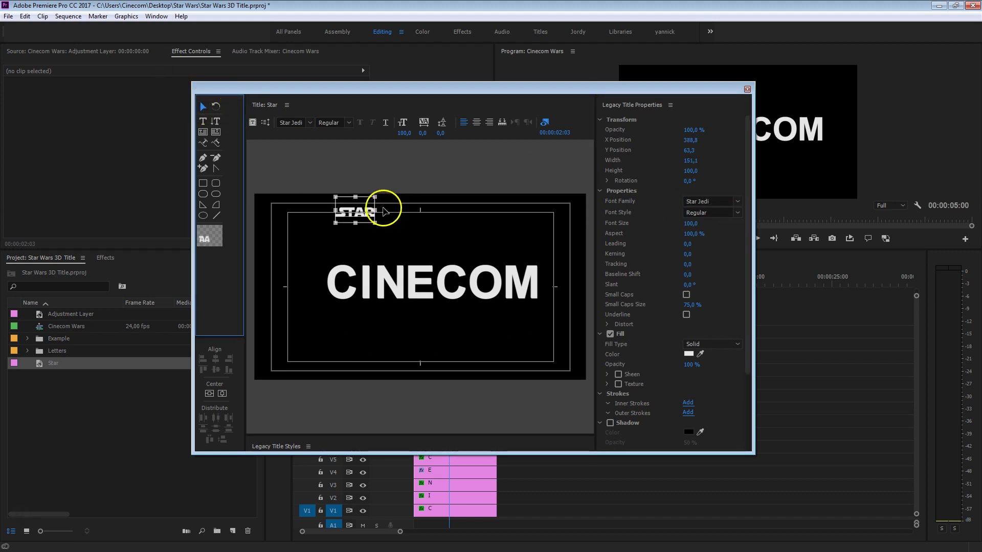
{"action": "left_click_drag", "start_coordinate": [376, 197], "coordinate": [527, 146]}
{"action": "left_click_drag", "start_coordinate": [504, 191], "coordinate": [504, 230]}
{"action": "left_click_drag", "start_coordinate": [523, 262], "coordinate": [559, 325]}
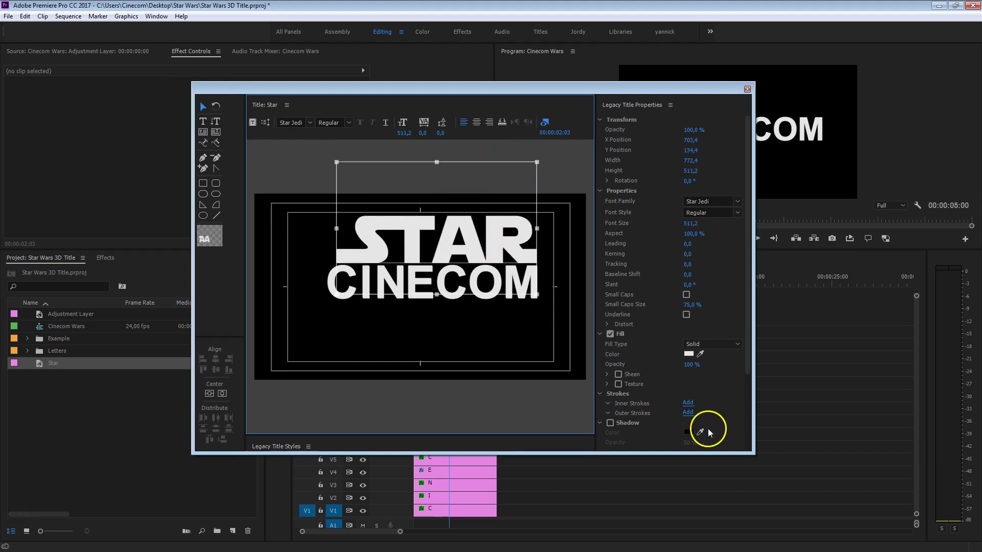
Set the STAR text's fill colour to black (000000).
{"action": "left_click", "coordinate": [690, 354]}
{"action": "left_click_drag", "start_coordinate": [445, 259], "coordinate": [507, 231]}
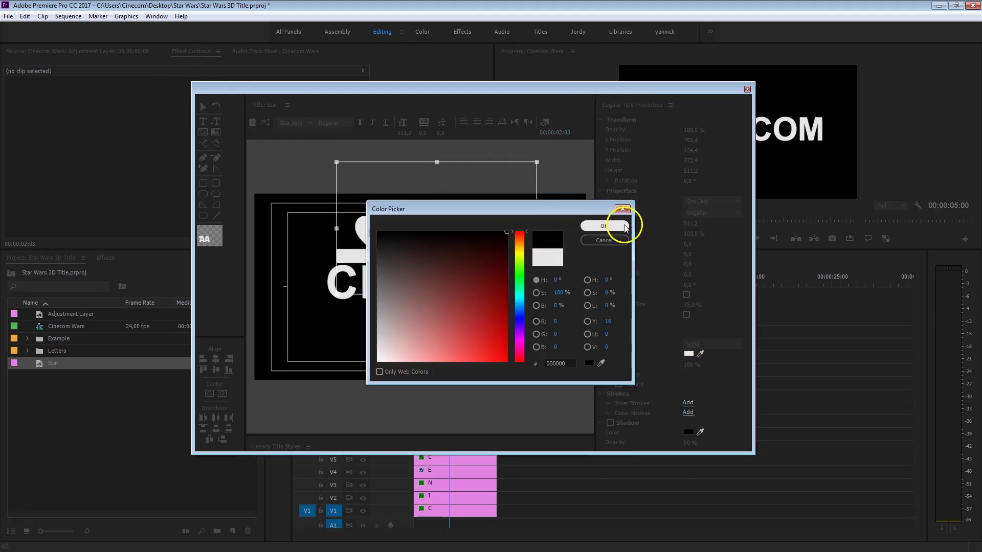
{"action": "left_click", "coordinate": [625, 227]}
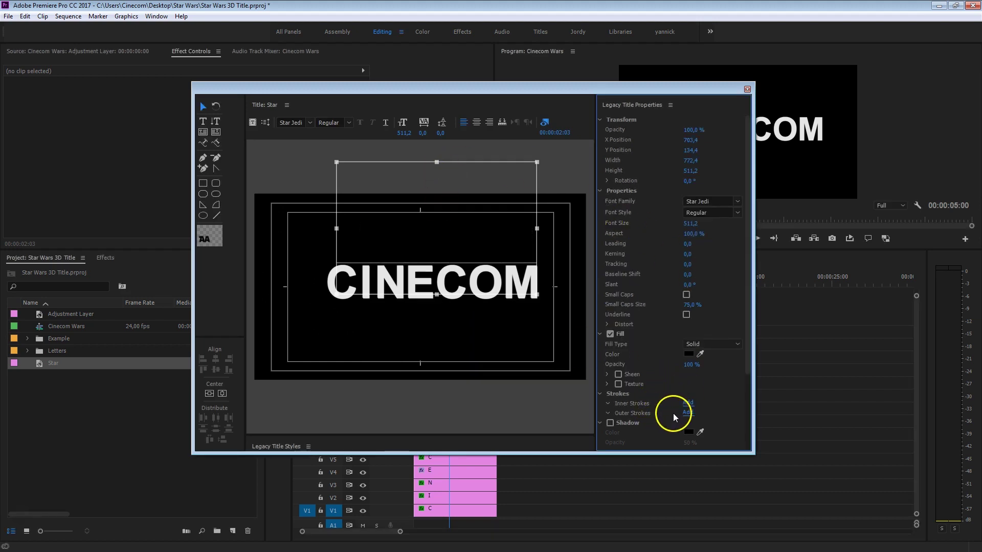
Add an outer stroke to the STAR text and colour it pure red (FF0000).
{"action": "left_click", "coordinate": [688, 412]}
{"action": "scroll", "coordinate": [749, 353], "scroll_direction": "down", "scroll_amount": 1}
{"action": "scroll", "coordinate": [749, 353], "scroll_direction": "down", "scroll_amount": 5}
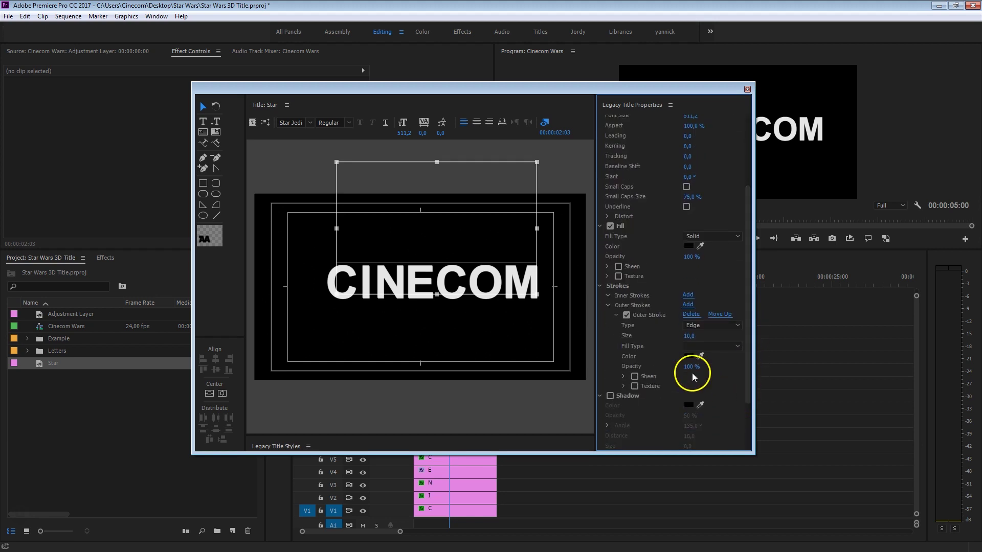
{"action": "left_click", "coordinate": [689, 356]}
{"action": "left_click", "coordinate": [516, 367]}
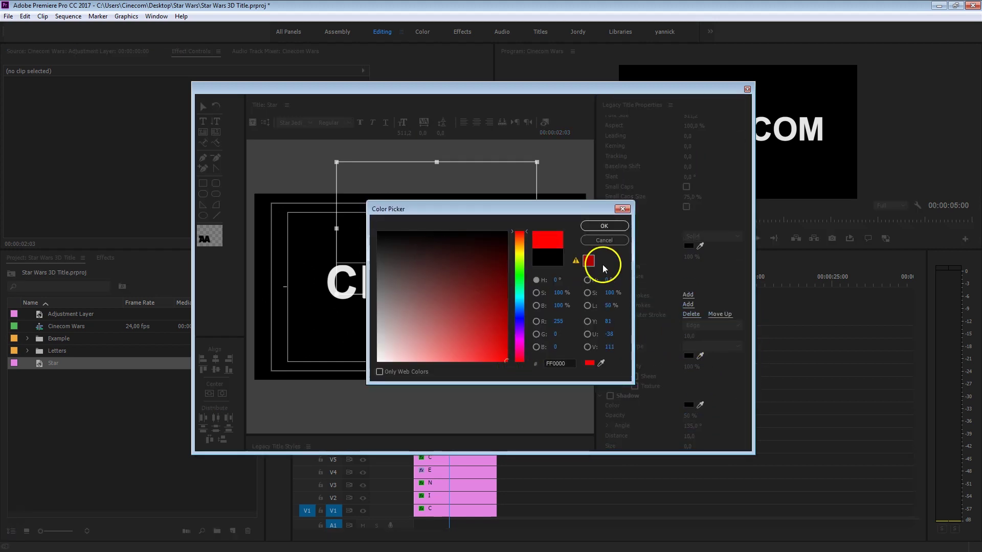
{"action": "left_click", "coordinate": [603, 226]}
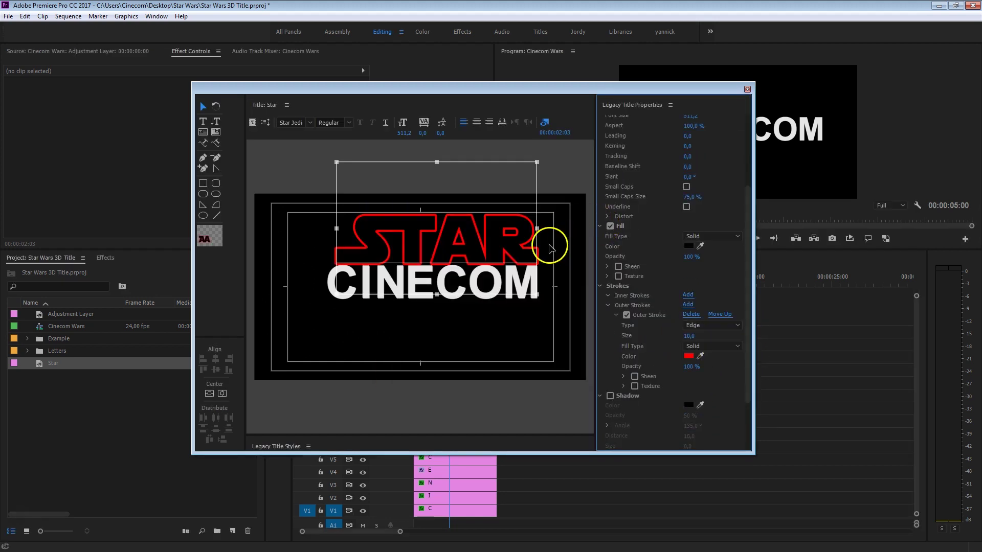
{"action": "left_click", "coordinate": [606, 295]}
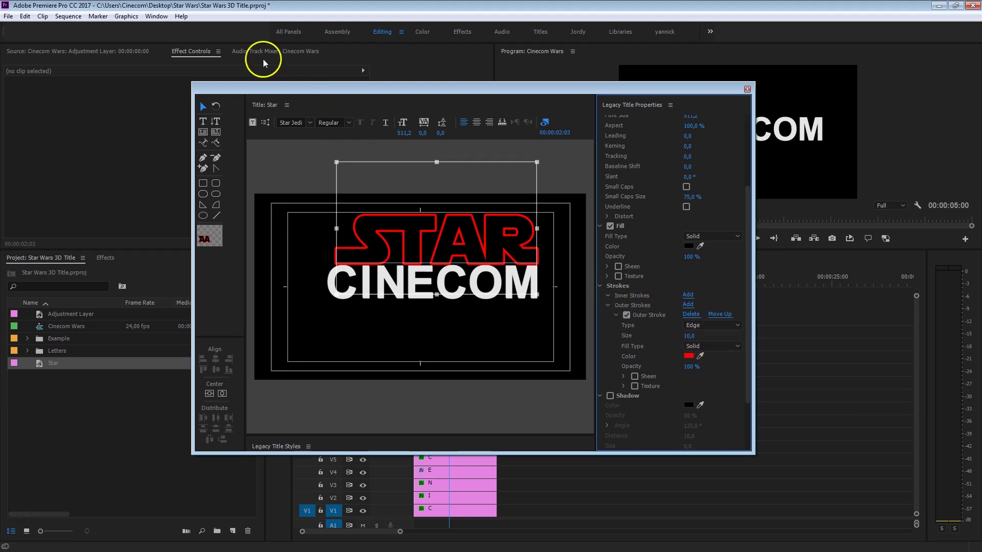
Enlarge the STAR text to about size 528 to match CINECOM's width and fine-tune its height above the letters.
{"action": "left_click_drag", "start_coordinate": [337, 164], "coordinate": [331, 154]}
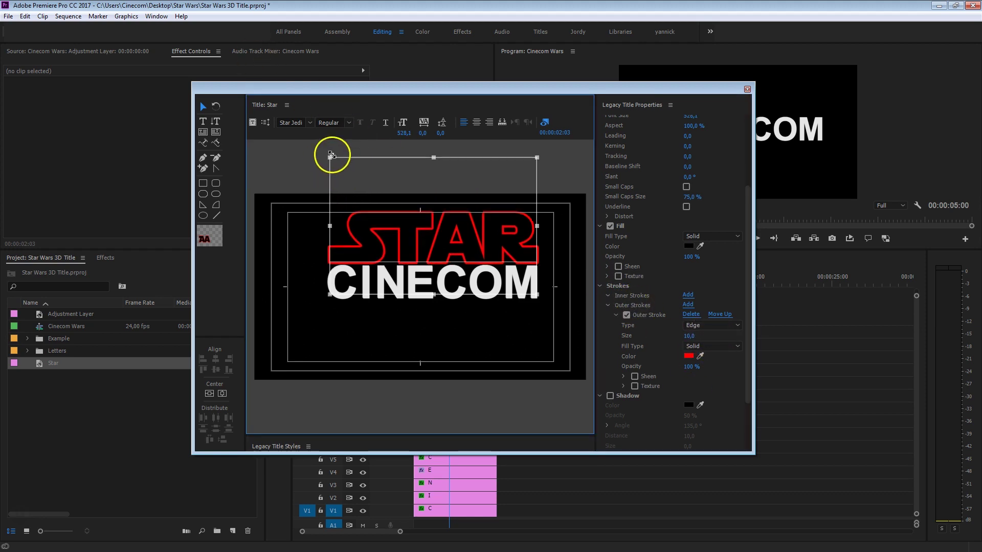
{"action": "key", "text": "Down"}
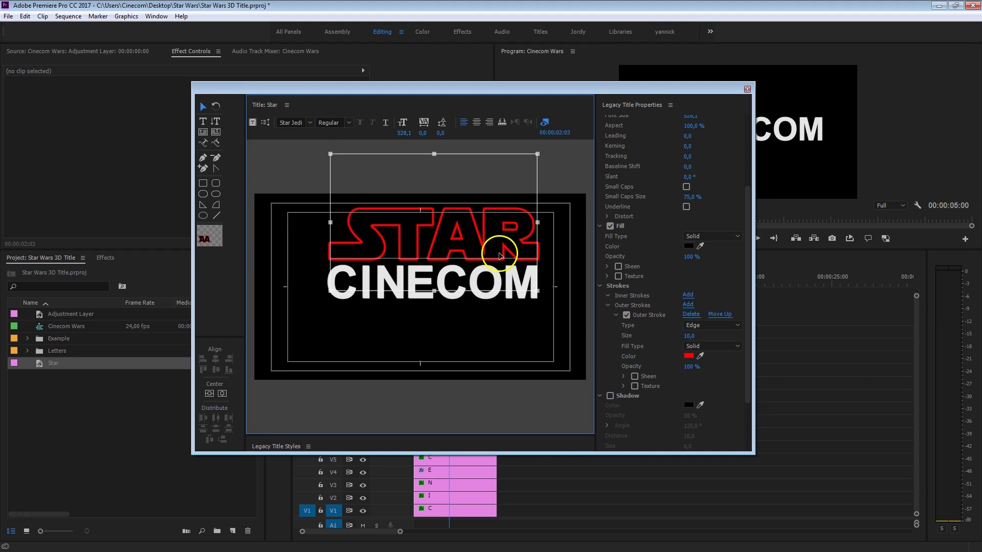
{"action": "key", "text": "Down"}
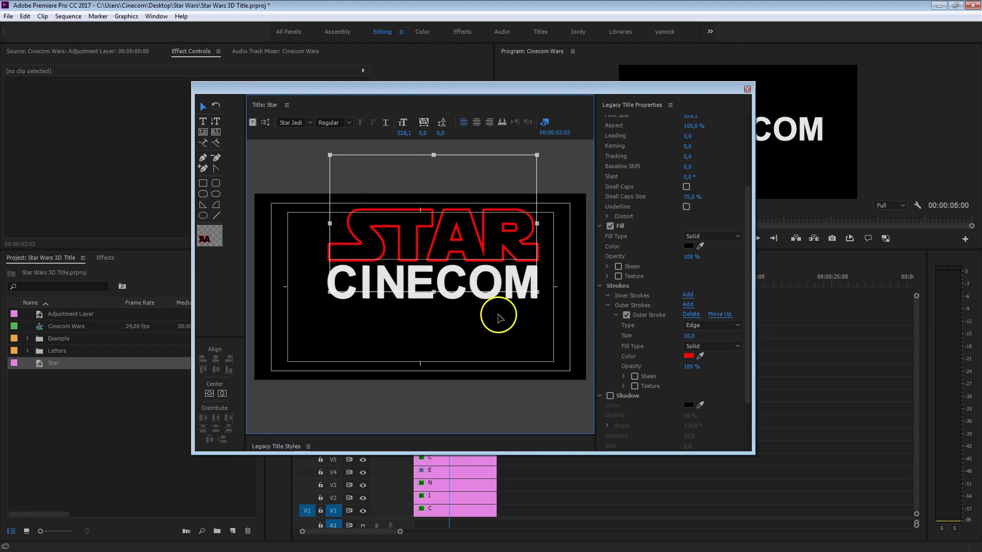
Close the title, place the Star clip on V16 from the sequence start and duplicate it onto V17.
{"action": "left_click", "coordinate": [747, 90]}
{"action": "left_click_drag", "start_coordinate": [23, 363], "coordinate": [376, 314]}
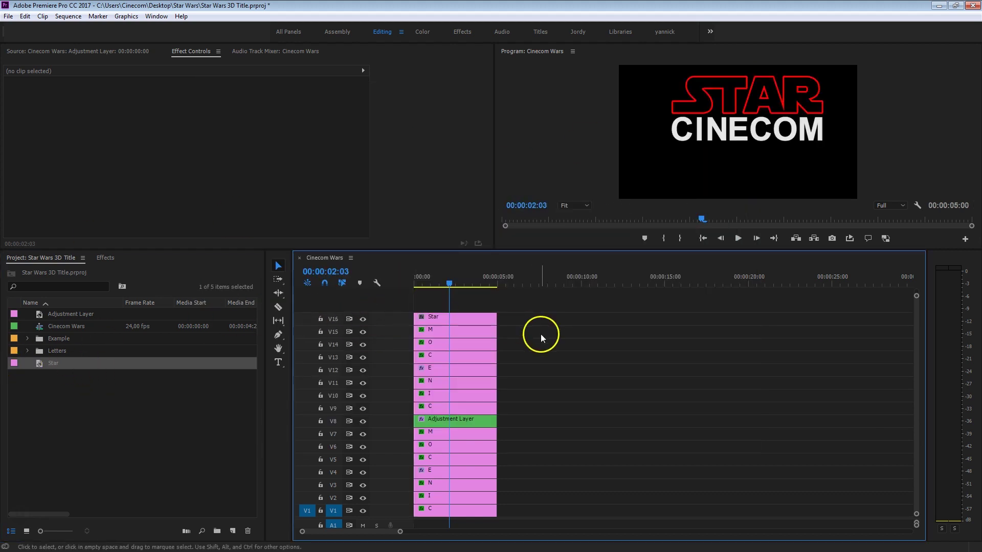
{"action": "left_click", "coordinate": [463, 318]}
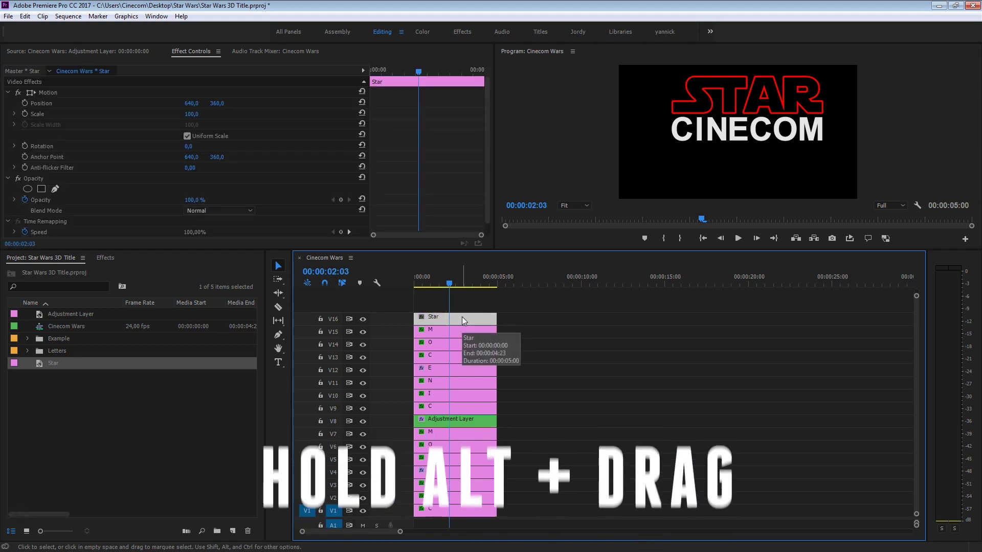
{"action": "left_click_drag", "start_coordinate": [461, 317], "coordinate": [461, 306]}
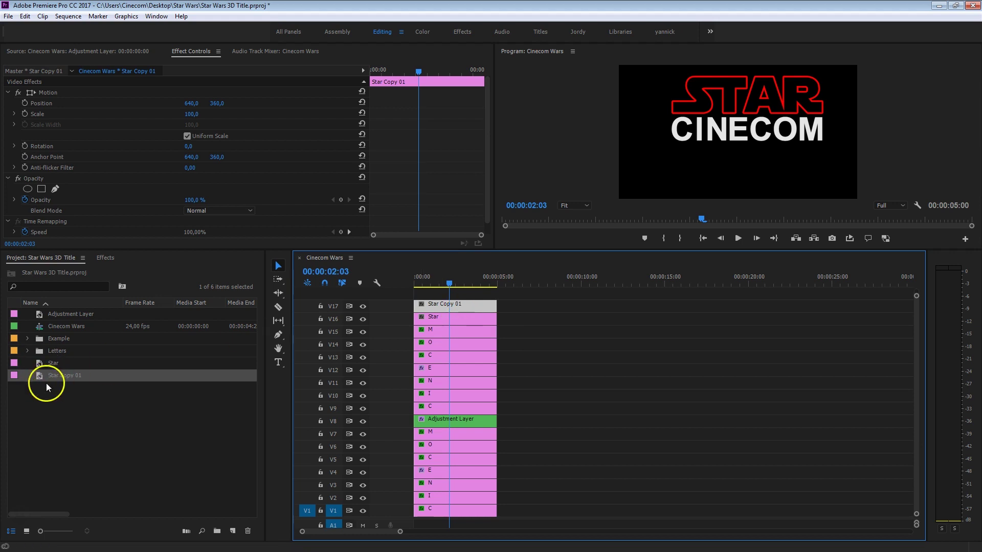
Open the duplicated Star title on V17, move its text below CINECOM and change it to "WARS".
{"action": "double_click", "coordinate": [470, 306]}
{"action": "left_click_drag", "start_coordinate": [475, 243], "coordinate": [480, 338]}
{"action": "double_click", "coordinate": [481, 339]}
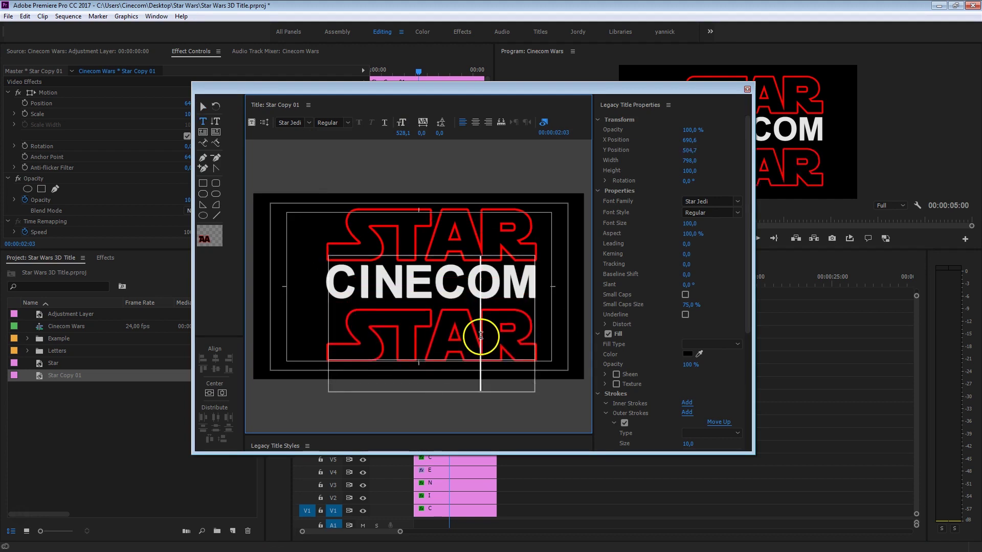
{"action": "key", "text": "ctrl+a"}
{"action": "type", "text": "WARS"}
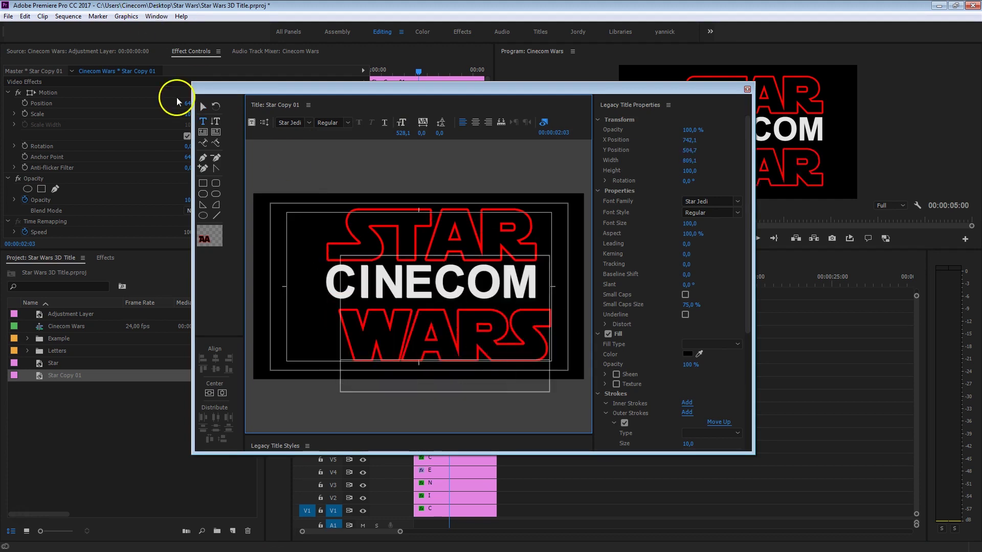
Align the WARS text closely beneath CINECOM at about X 702, Y 485 and close the title.
{"action": "left_click", "coordinate": [203, 106]}
{"action": "left_click_drag", "start_coordinate": [502, 320], "coordinate": [494, 316]}
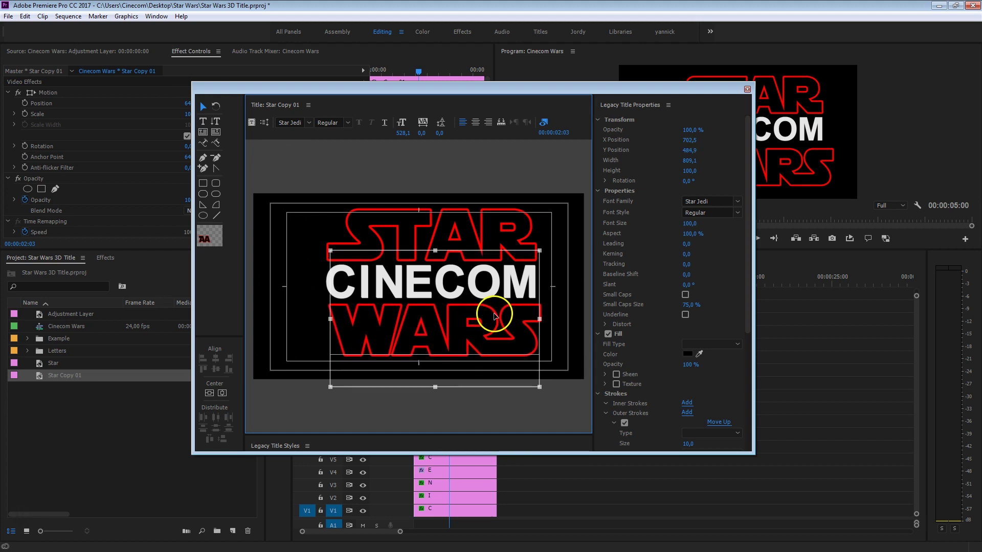
{"action": "left_click", "coordinate": [747, 89]}
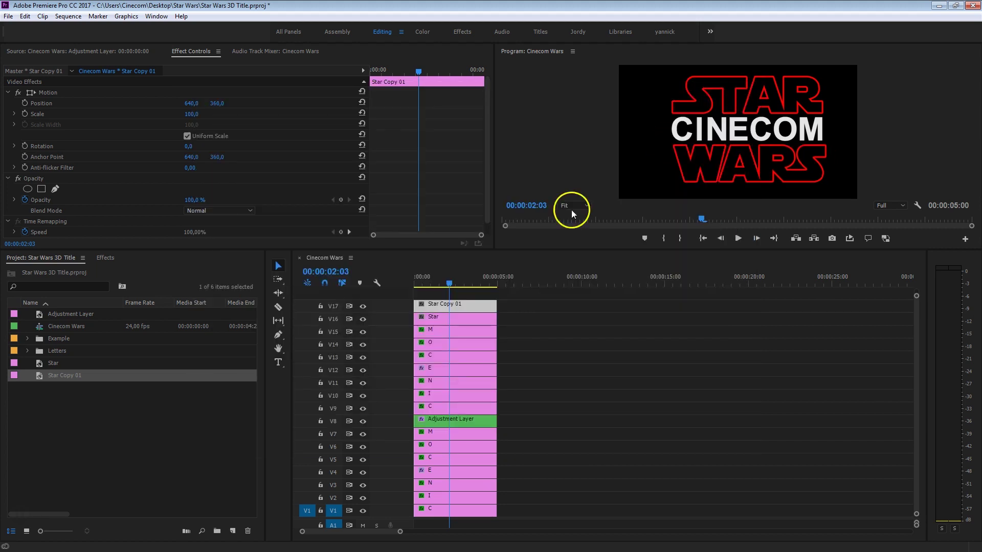
Add a position keyframe at 00:00:01:14 to both the WARS clip on V17 and the STAR clip on V16.
{"action": "mouse_move", "coordinate": [433, 286]}
{"action": "left_mouse_down"}
{"action": "mouse_move", "coordinate": [437, 277]}
{"action": "mouse_move", "coordinate": [410, 277]}
{"action": "mouse_move", "coordinate": [445, 271]}
{"action": "left_mouse_up"}
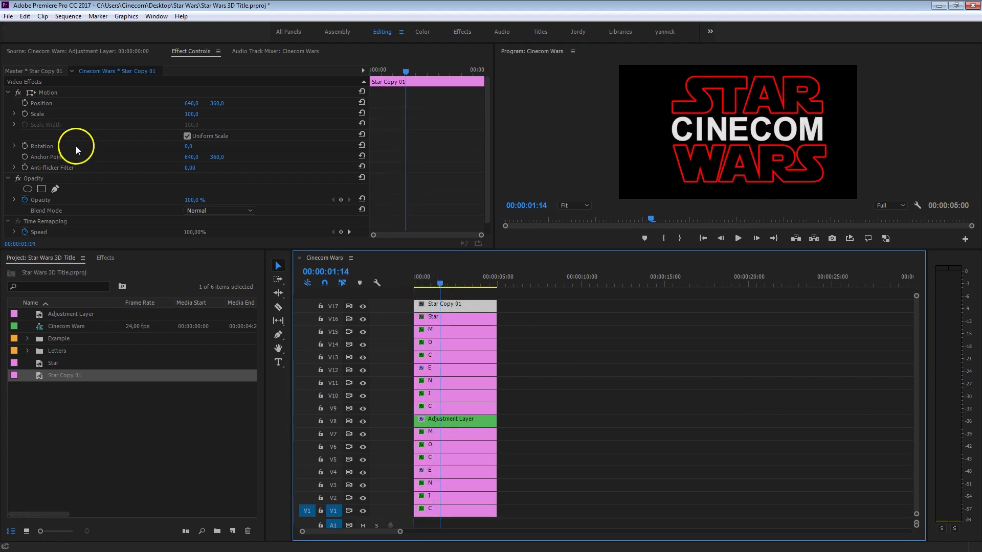
{"action": "left_click", "coordinate": [24, 103]}
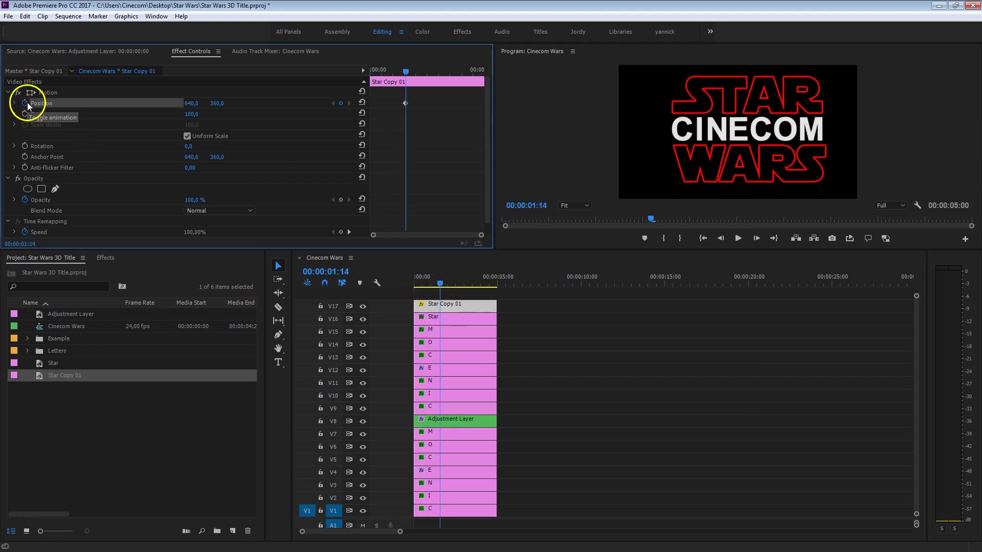
{"action": "left_click", "coordinate": [435, 317]}
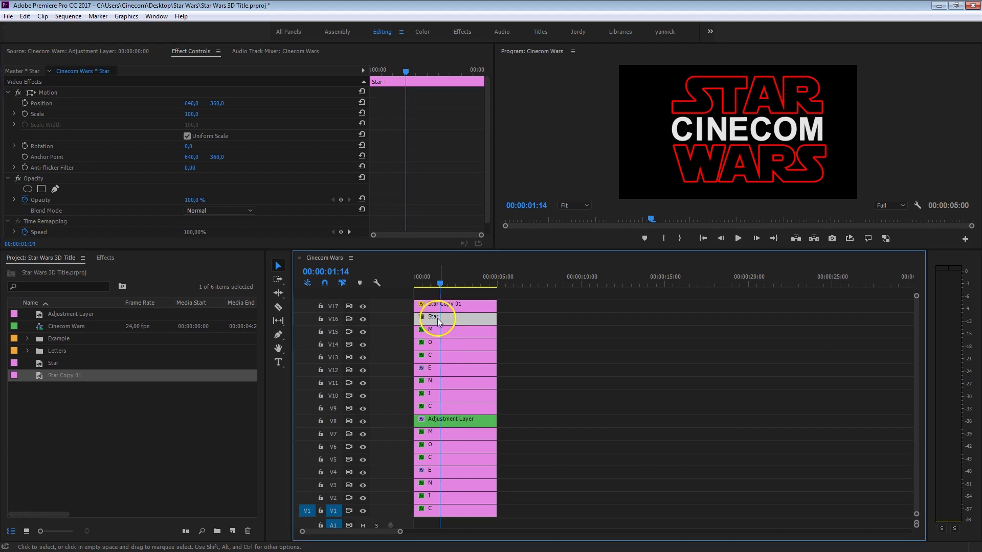
{"action": "left_click", "coordinate": [24, 103]}
At the sequence start, lower STAR and raise WARS to a Y position of 280 so the two words sit close together.
{"action": "left_click_drag", "start_coordinate": [407, 68], "coordinate": [361, 66]}
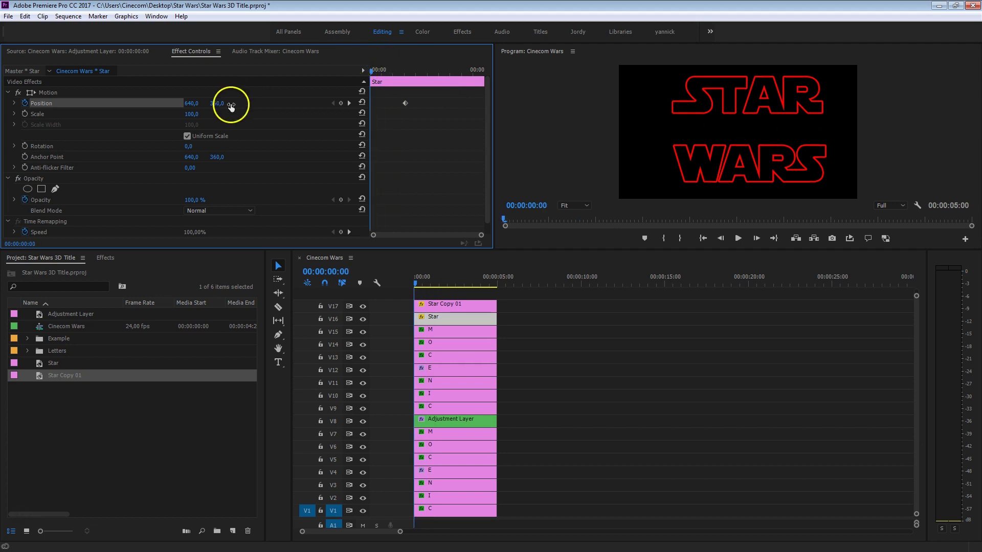
{"action": "left_click", "coordinate": [445, 304]}
{"action": "left_click_drag", "start_coordinate": [224, 108], "coordinate": [171, 100]}
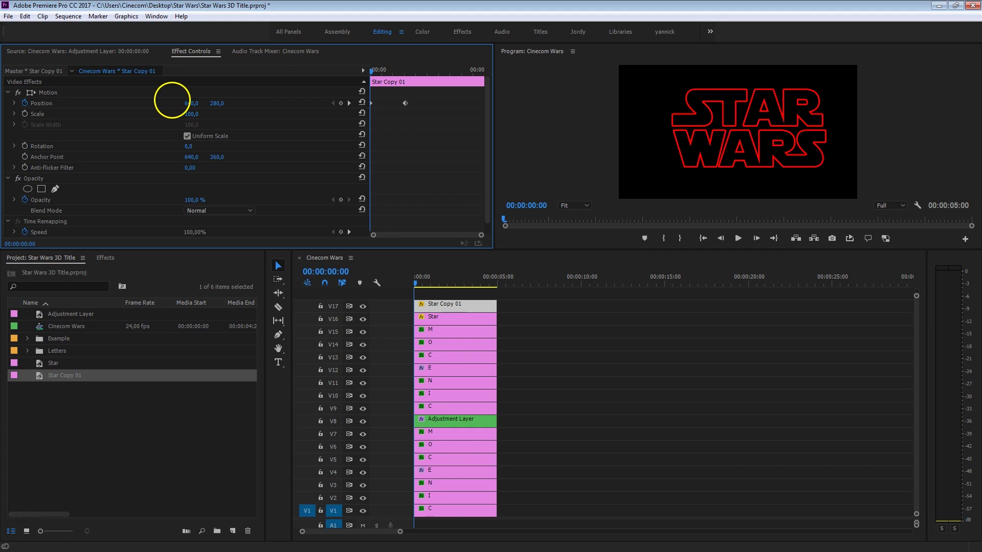
Apply Ease In temporal interpolation to the ending position keyframes of both the WARS and STAR clips.
{"action": "left_click_drag", "start_coordinate": [373, 71], "coordinate": [407, 82]}
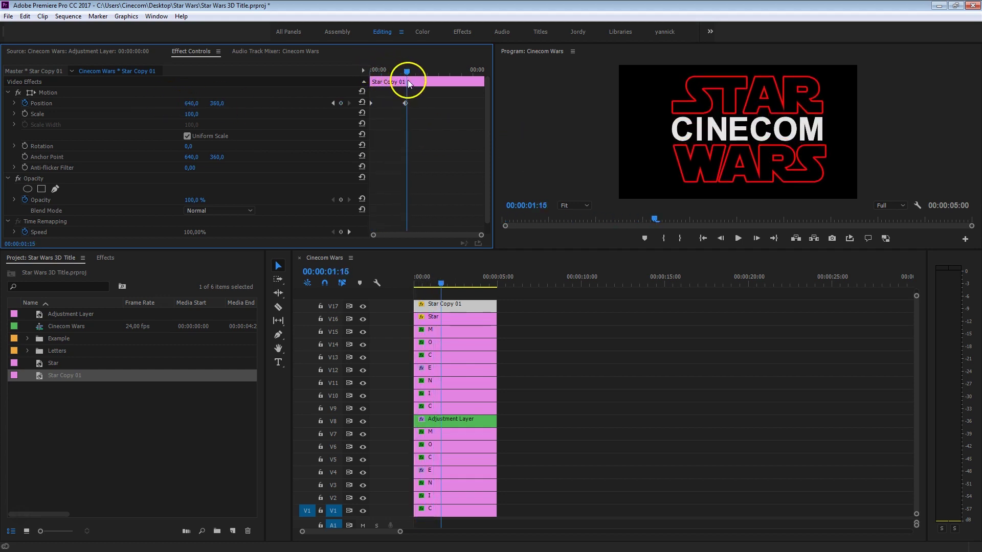
{"action": "right_click", "coordinate": [407, 107]}
{"action": "mouse_move", "coordinate": [481, 189]}
{"action": "left_click", "coordinate": [561, 248]}
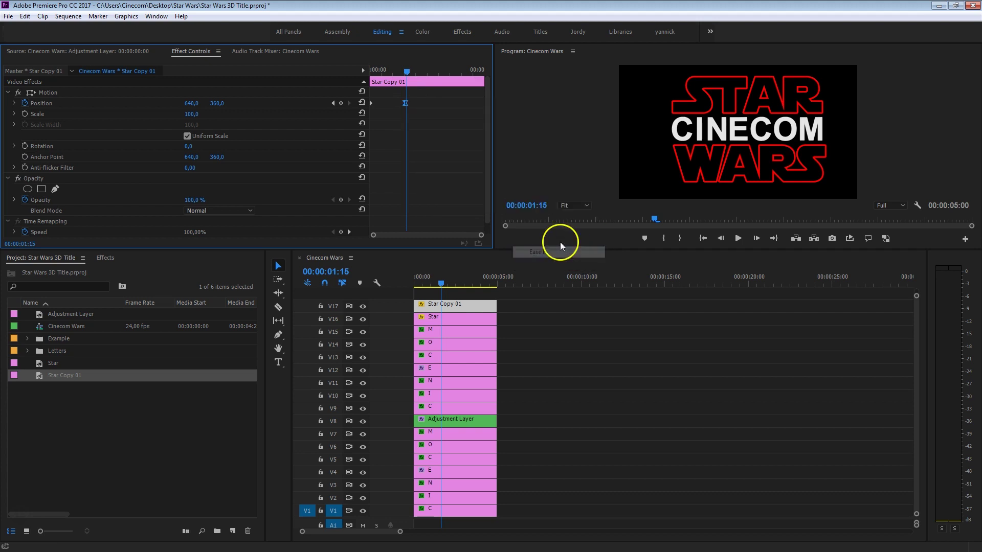
{"action": "left_click", "coordinate": [455, 322]}
{"action": "right_click", "coordinate": [405, 103]}
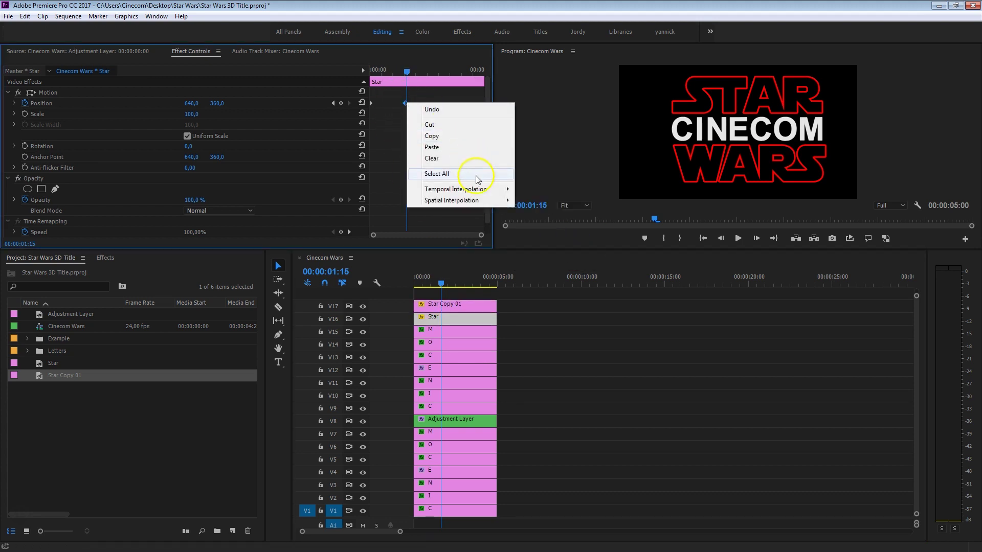
{"action": "mouse_move", "coordinate": [491, 189]}
{"action": "left_click", "coordinate": [564, 249]}
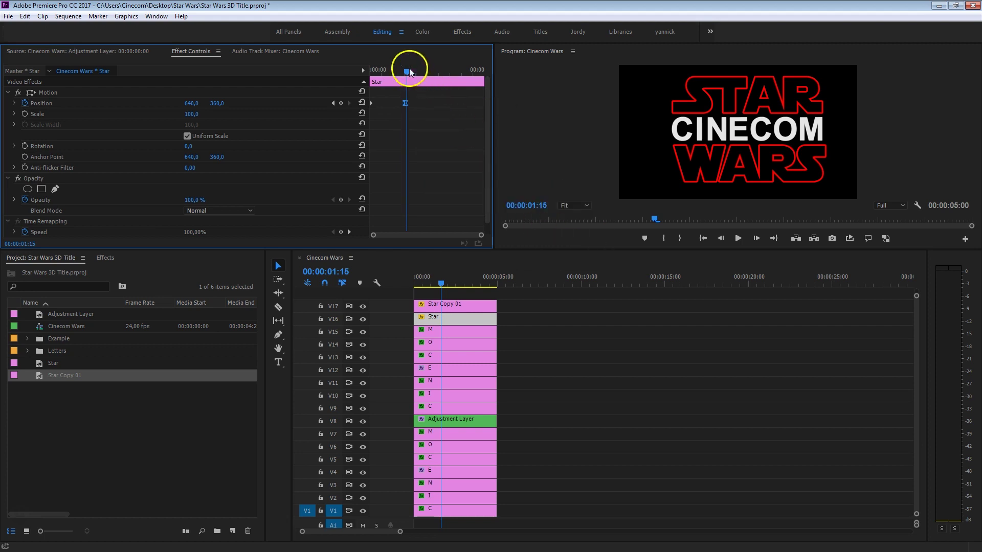
Play the title from the sequence start and scrub to about 00:00:01:20 to check the opening movement.
{"action": "key", "text": "Home"}
{"action": "left_click", "coordinate": [709, 406]}
{"action": "key", "text": "space"}
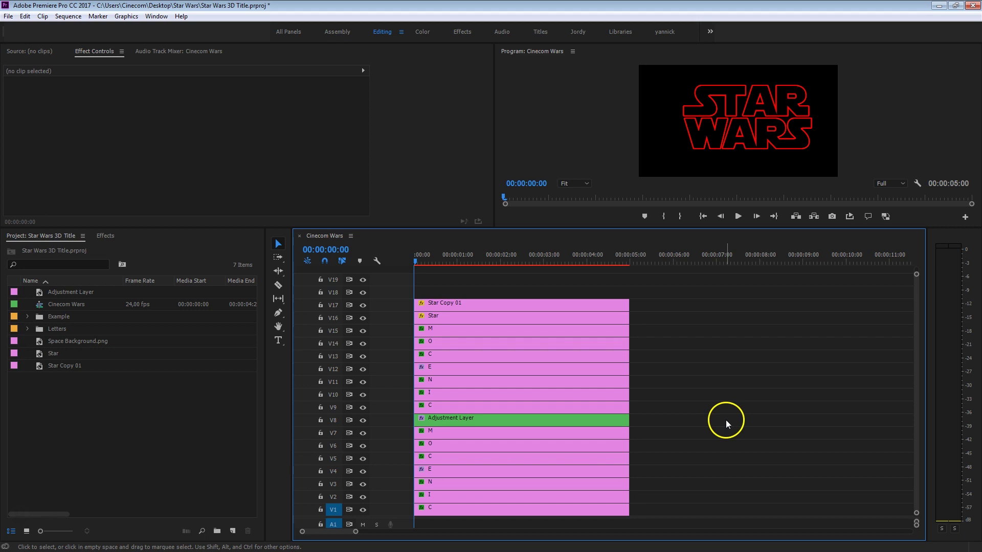
{"action": "left_click_drag", "start_coordinate": [449, 260], "coordinate": [492, 261]}
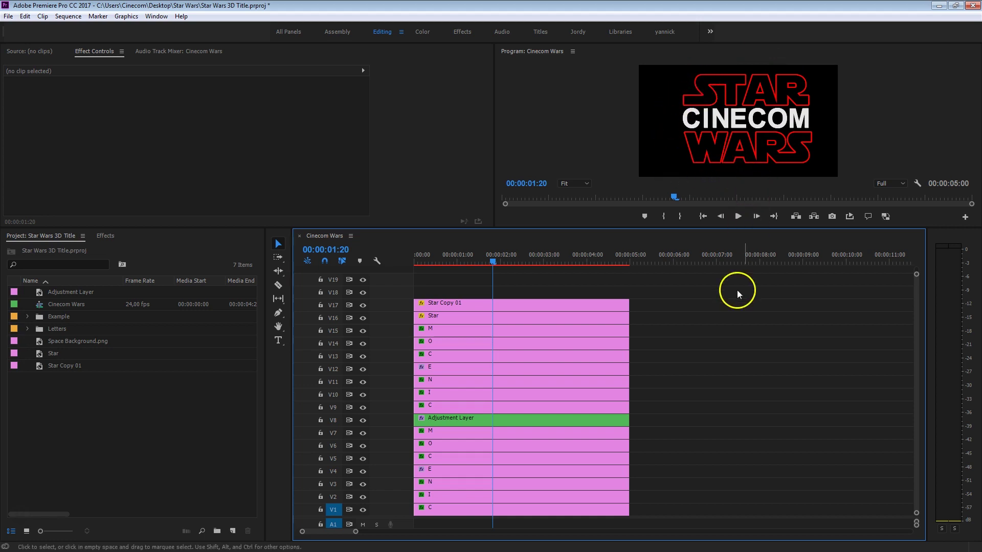
Nest all clips on V1 to V17 into a sequence named "Title Animation".
{"action": "left_click_drag", "start_coordinate": [660, 291], "coordinate": [462, 508]}
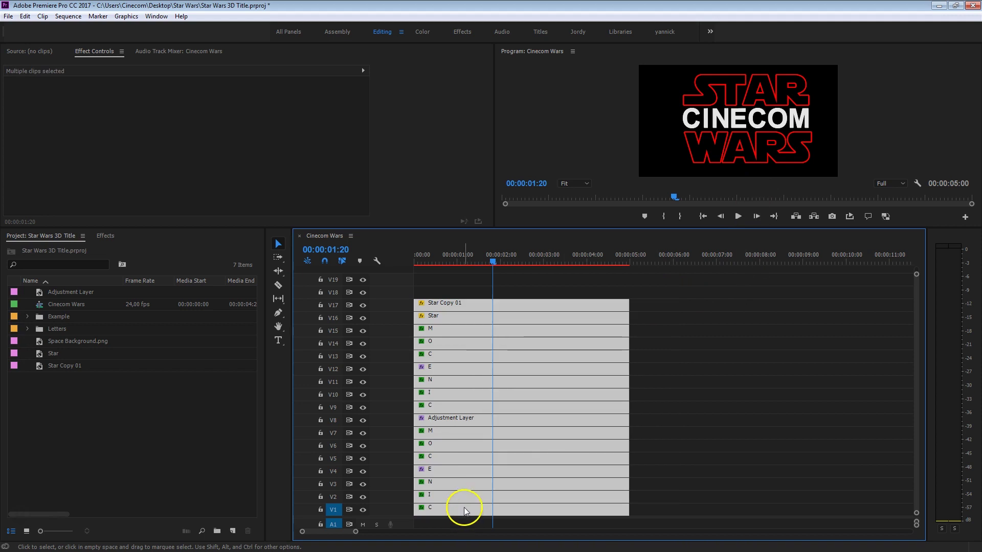
{"action": "right_click", "coordinate": [461, 359]}
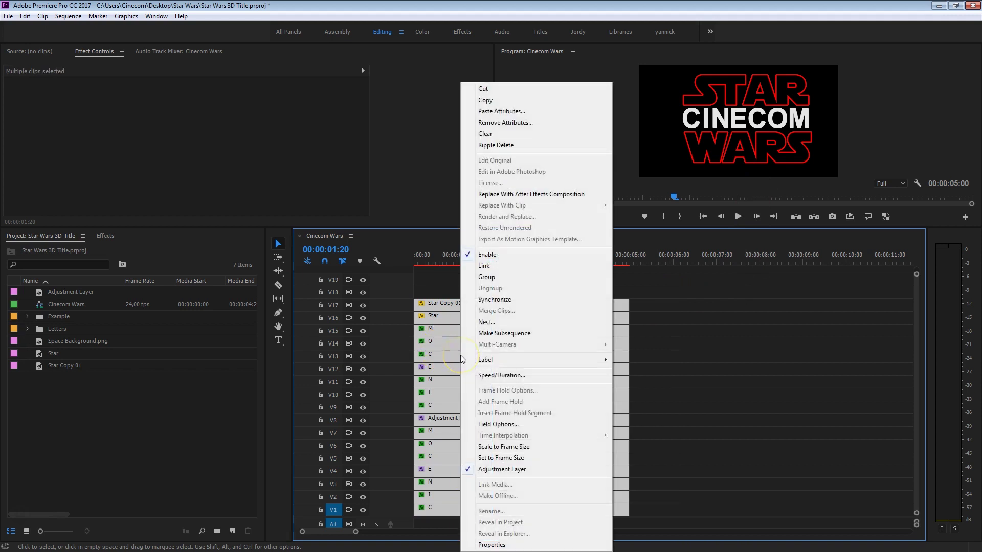
{"action": "left_click", "coordinate": [539, 322]}
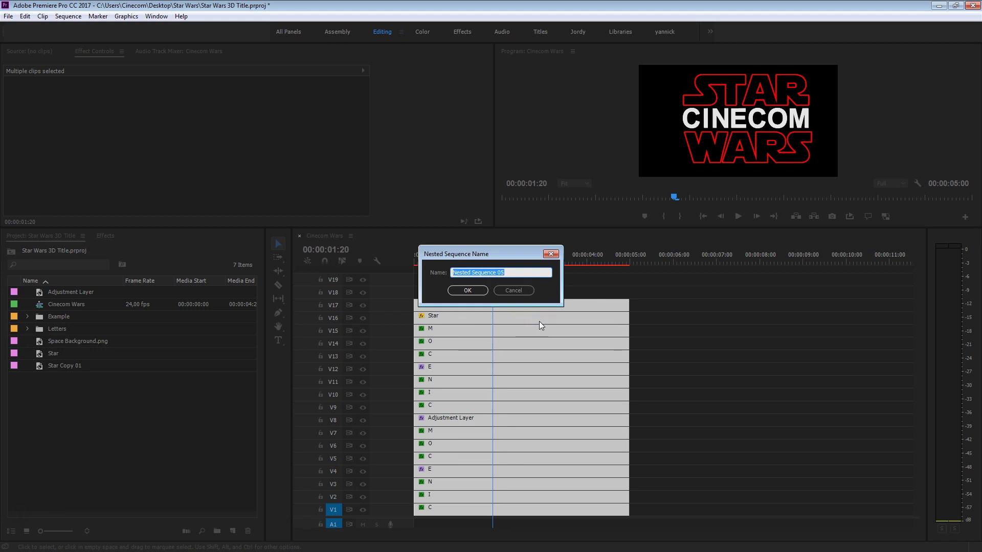
{"action": "type", "text": "Title Animation"}
{"action": "key", "text": "Return"}
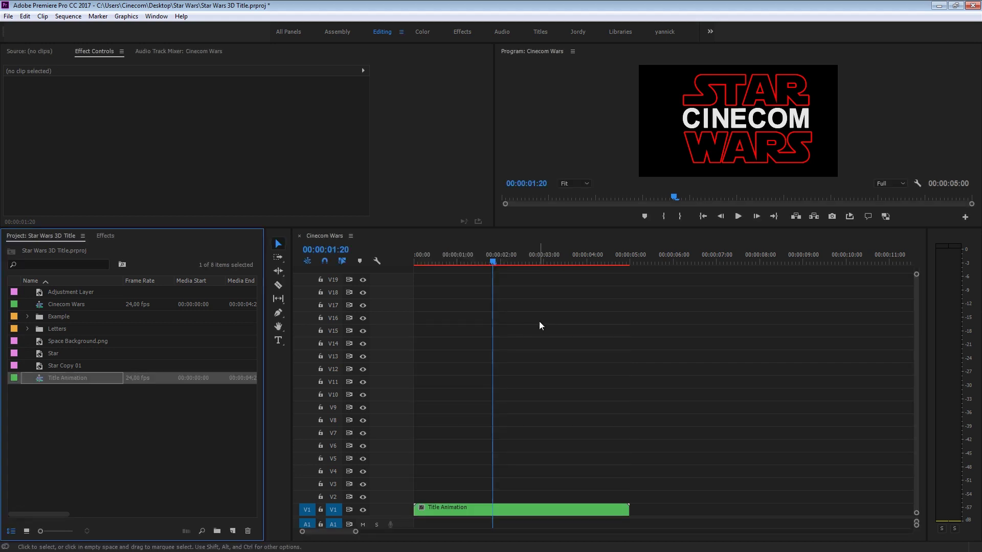
Reposition the Title Animation clip to 597, 383 to centre the title in the frame.
{"action": "left_click", "coordinate": [539, 510]}
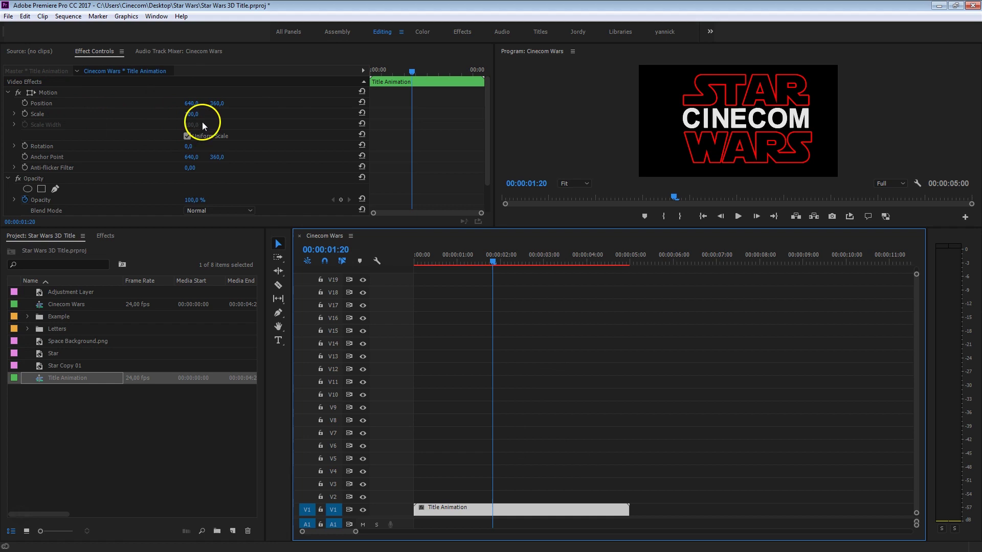
{"action": "left_click_drag", "start_coordinate": [189, 104], "coordinate": [230, 103]}
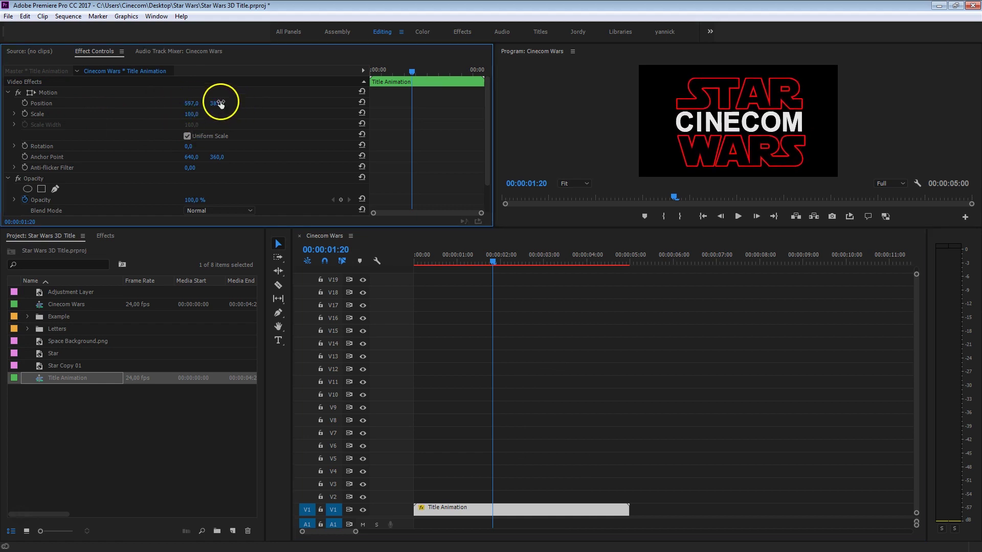
Keyframe the Title Animation clip's scale from 100 at the start to a smaller size at the clip's end.
{"action": "left_click_drag", "start_coordinate": [391, 71], "coordinate": [371, 72]}
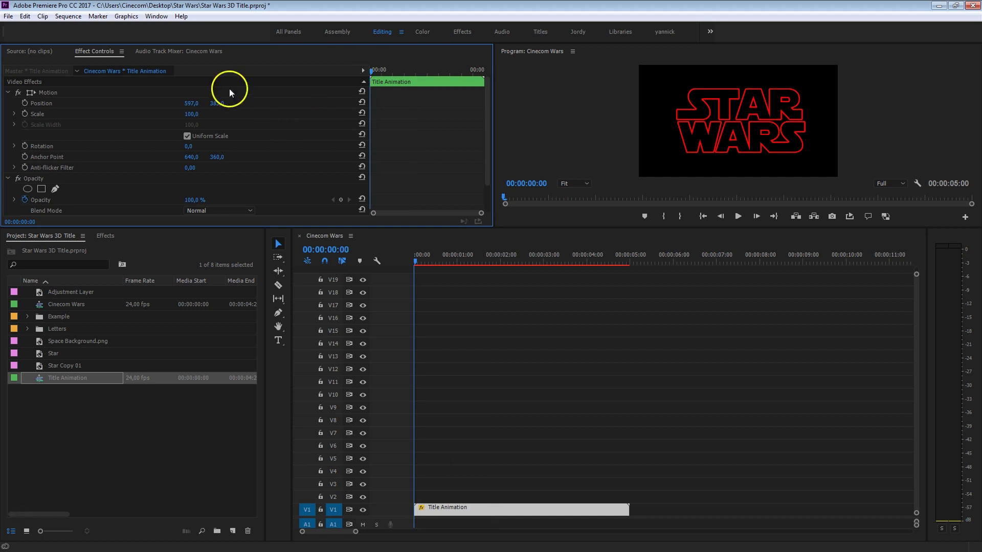
{"action": "left_click", "coordinate": [24, 113]}
{"action": "left_click_drag", "start_coordinate": [394, 71], "coordinate": [466, 83]}
{"action": "left_click_drag", "start_coordinate": [191, 113], "coordinate": [4, 128]}
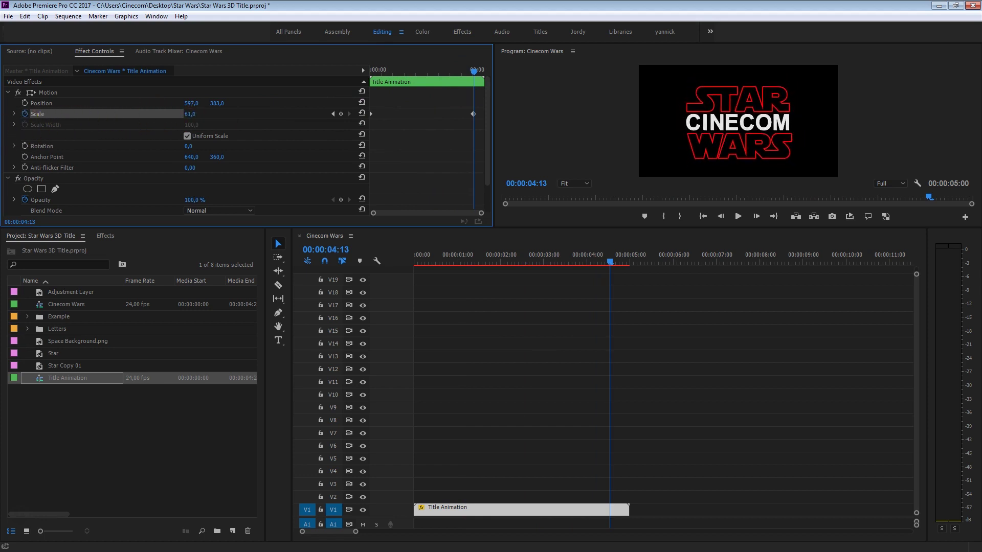
{"action": "left_click_drag", "start_coordinate": [473, 113], "coordinate": [483, 114]}
Play the nested title from the start to review the shrinking motion, then return to the first frame.
{"action": "left_click_drag", "start_coordinate": [450, 70], "coordinate": [307, 72]}
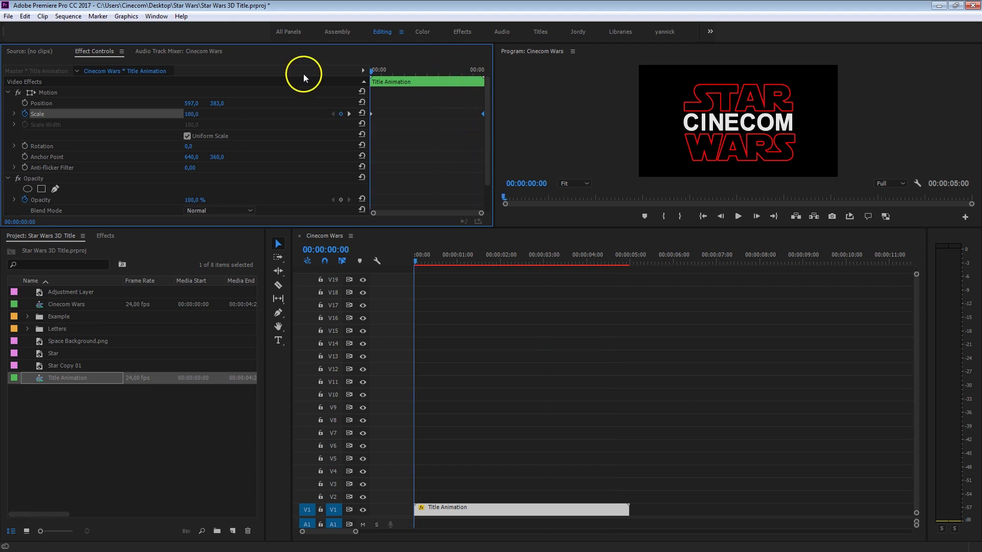
{"action": "left_click", "coordinate": [612, 397]}
{"action": "key", "text": "space"}
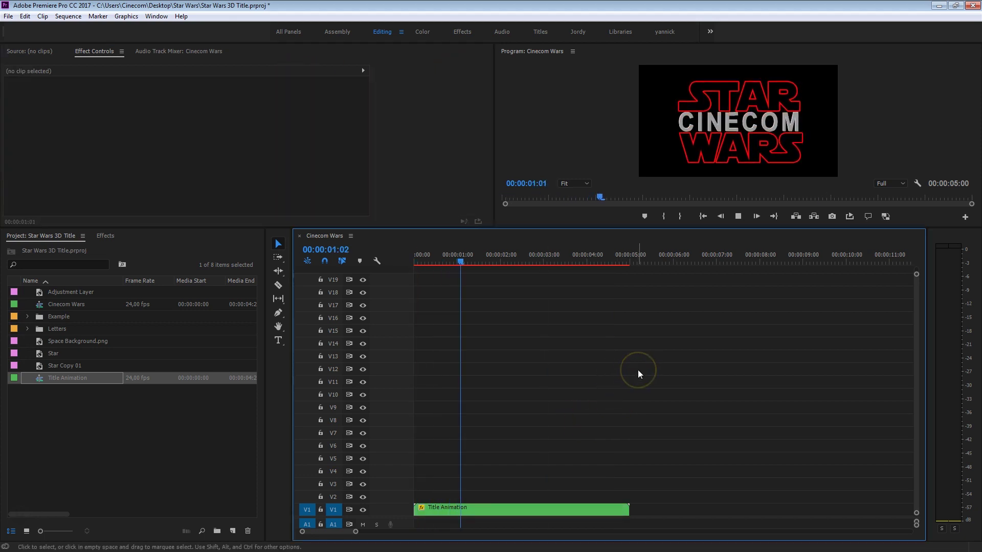
{"action": "left_click", "coordinate": [641, 365]}
{"action": "left_click_drag", "start_coordinate": [561, 262], "coordinate": [415, 248]}
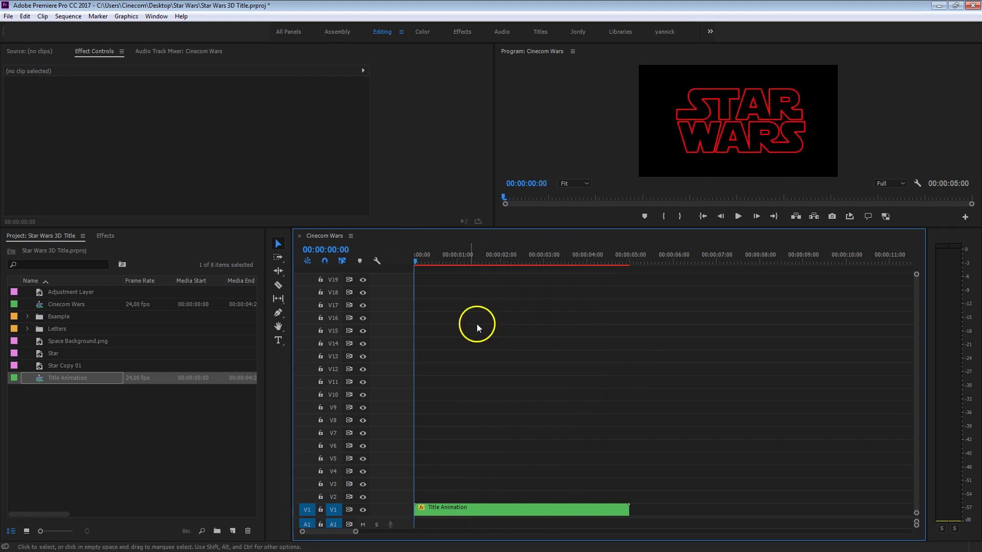
Find the Circle video effect and apply it to the Title Animation clip.
{"action": "left_click", "coordinate": [505, 506]}
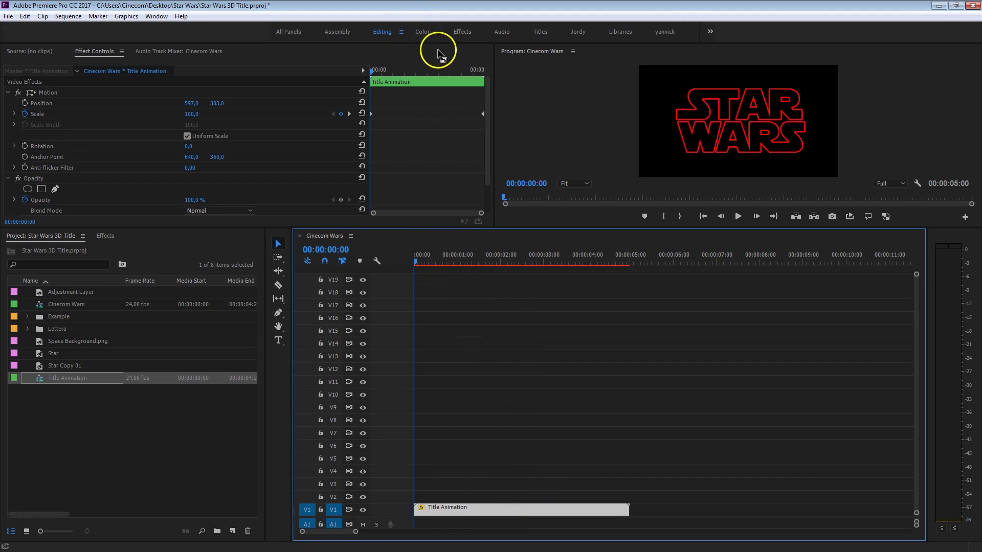
{"action": "left_click", "coordinate": [633, 355]}
{"action": "left_click", "coordinate": [35, 443]}
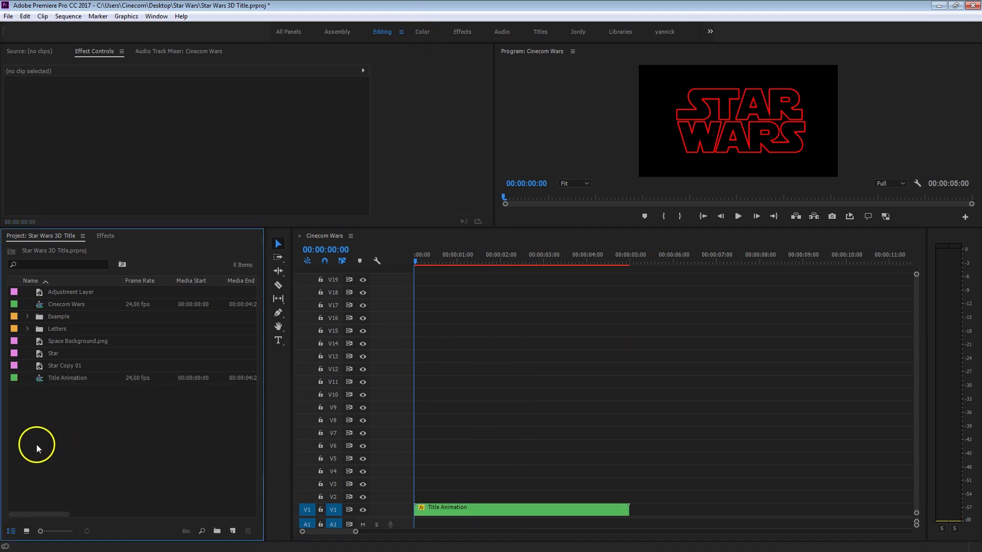
{"action": "left_click", "coordinate": [109, 240]}
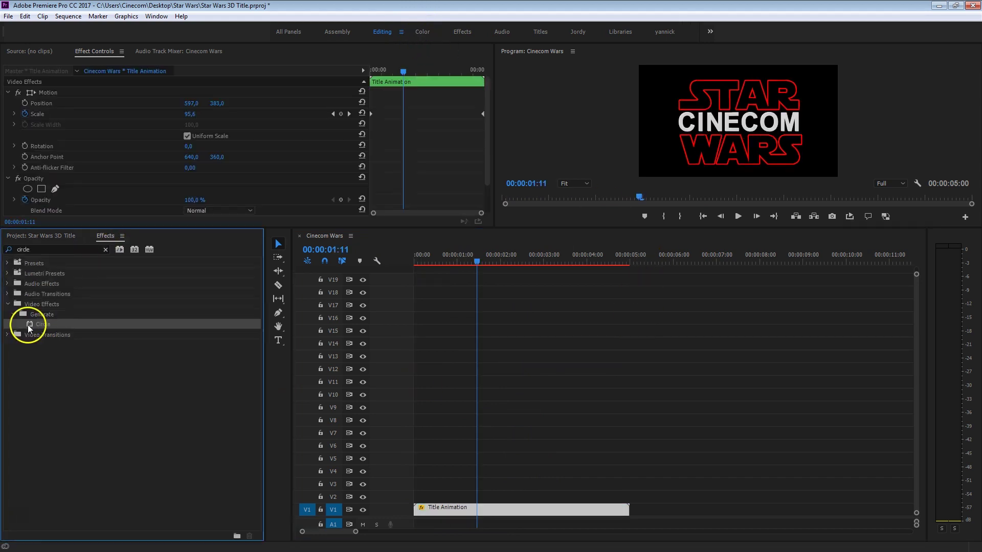
{"action": "left_click_drag", "start_coordinate": [33, 329], "coordinate": [514, 511]}
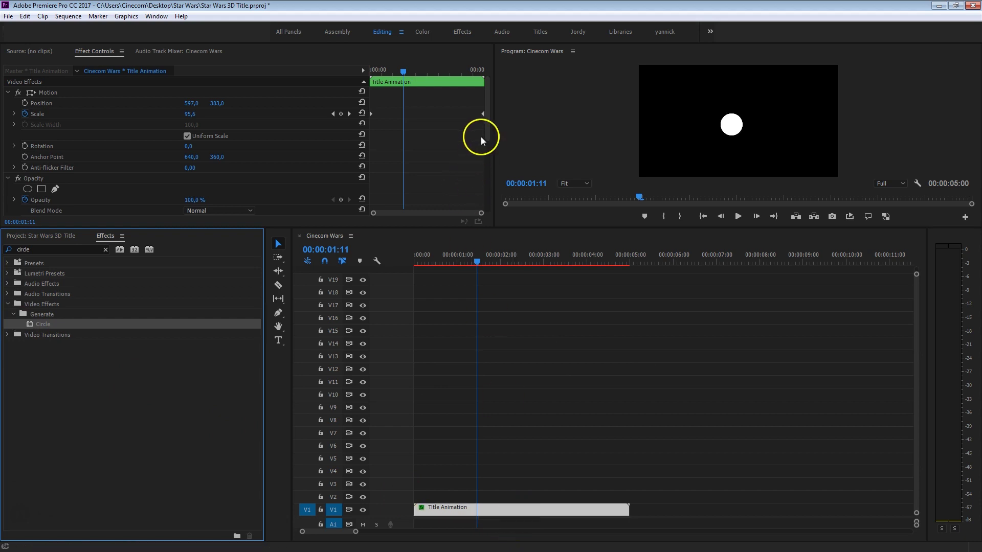
Set the Circle effect's color to black (000000), invert the circle and set its blending mode to Multiply.
{"action": "left_click_drag", "start_coordinate": [486, 122], "coordinate": [502, 195]}
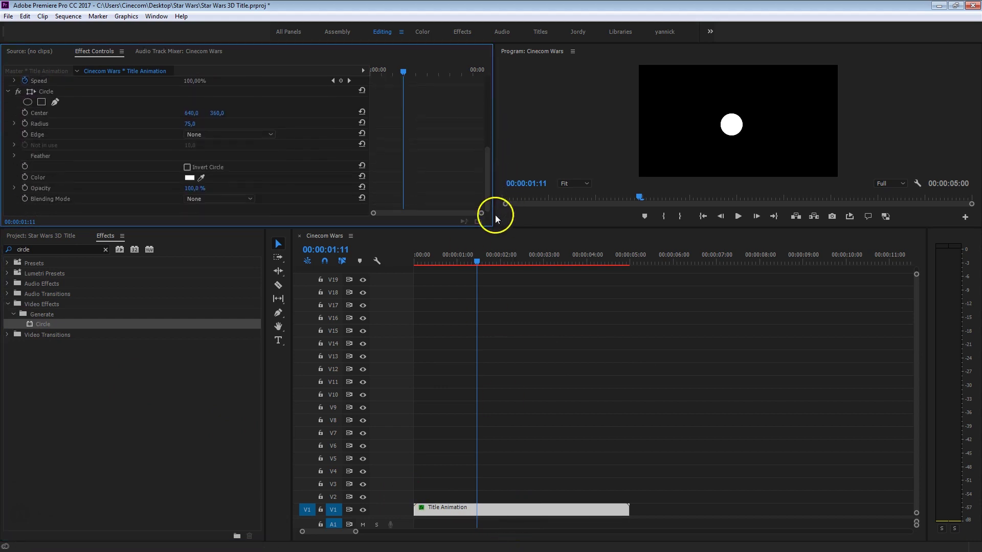
{"action": "left_click", "coordinate": [190, 177]}
{"action": "left_click_drag", "start_coordinate": [438, 262], "coordinate": [619, 227]}
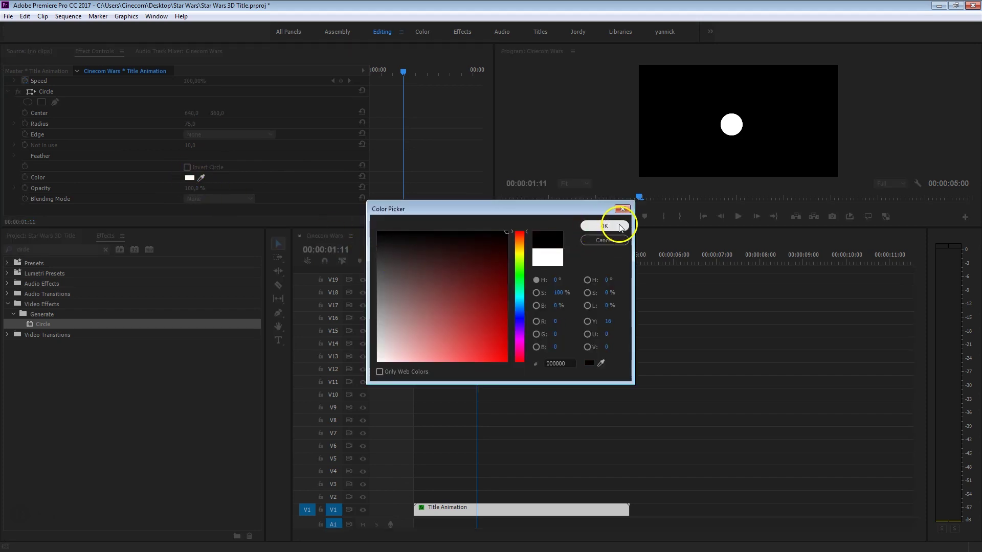
{"action": "left_click", "coordinate": [605, 226]}
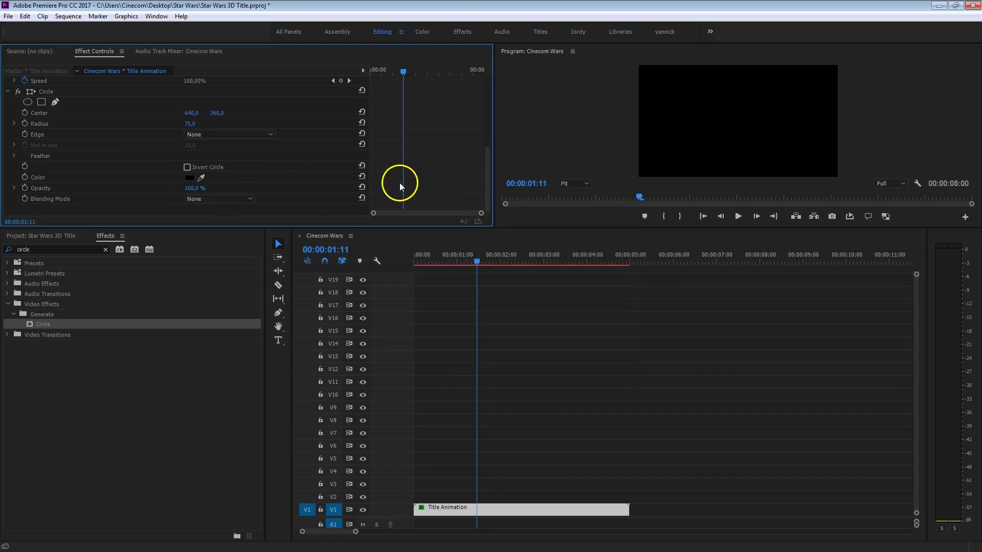
{"action": "left_click", "coordinate": [214, 198]}
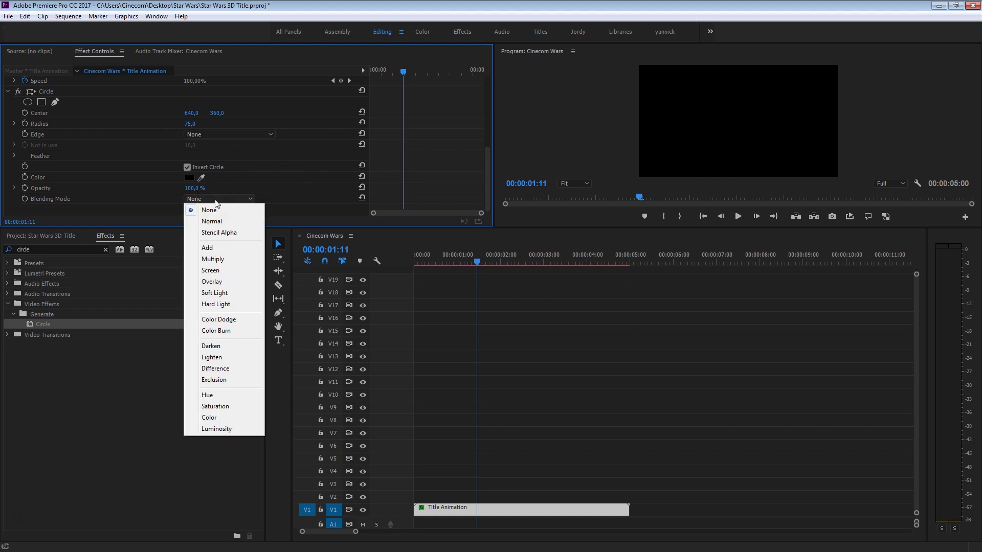
{"action": "left_click", "coordinate": [242, 259]}
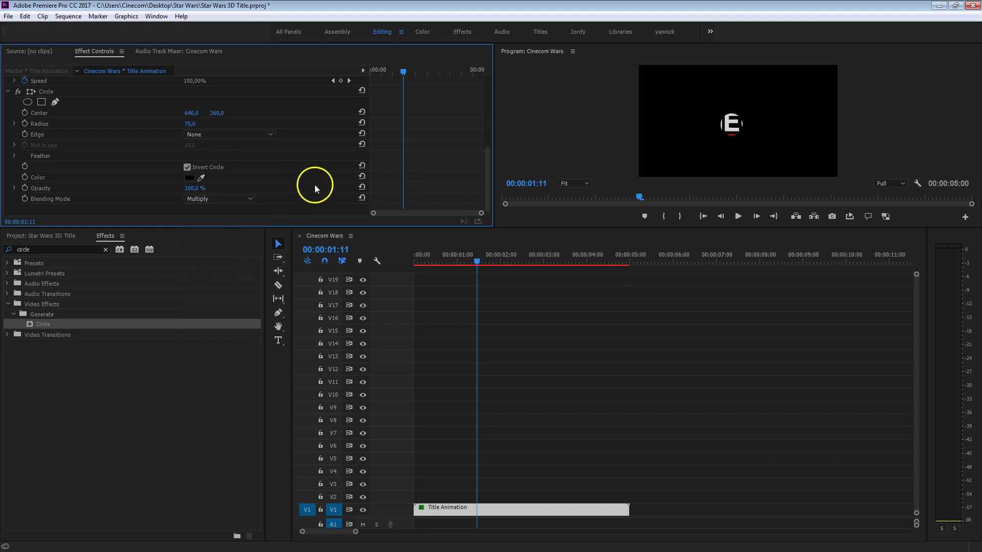
Enlarge the circle's radius to 365 and shift its center horizontally to 732.
{"action": "left_click_drag", "start_coordinate": [191, 123], "coordinate": [340, 128]}
{"action": "left_click", "coordinate": [198, 122]}
{"action": "left_click_drag", "start_coordinate": [192, 113], "coordinate": [263, 113]}
{"action": "left_click_drag", "start_coordinate": [207, 110], "coordinate": [237, 103]}
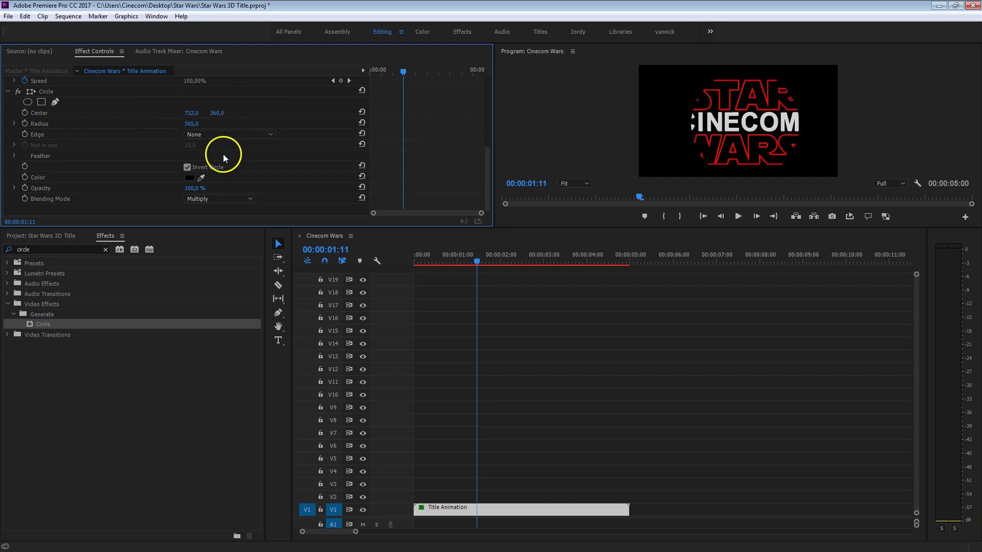
Feather the circle's outer edge to 326 and move its horizontal center to 677.
{"action": "left_click", "coordinate": [15, 156]}
{"action": "left_click_drag", "start_coordinate": [191, 167], "coordinate": [368, 165]}
{"action": "left_click_drag", "start_coordinate": [189, 117], "coordinate": [153, 106]}
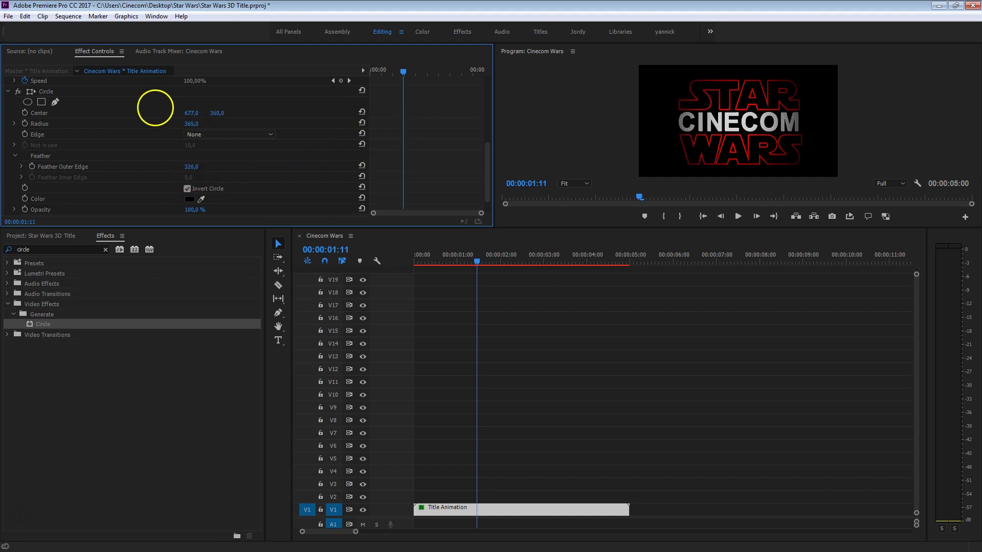
Move the Title Animation clip up to V2 and place Space Background.png beneath it on V1 from the sequence start.
{"action": "left_click", "coordinate": [8, 92]}
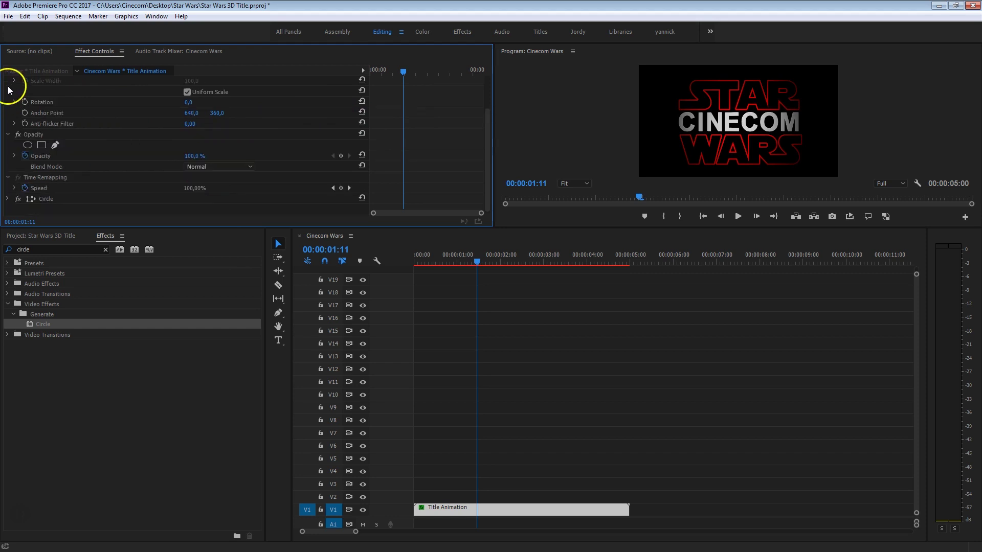
{"action": "left_click", "coordinate": [54, 235]}
{"action": "left_click", "coordinate": [443, 512]}
{"action": "left_click_drag", "start_coordinate": [443, 511], "coordinate": [434, 505]}
{"action": "left_click", "coordinate": [436, 510]}
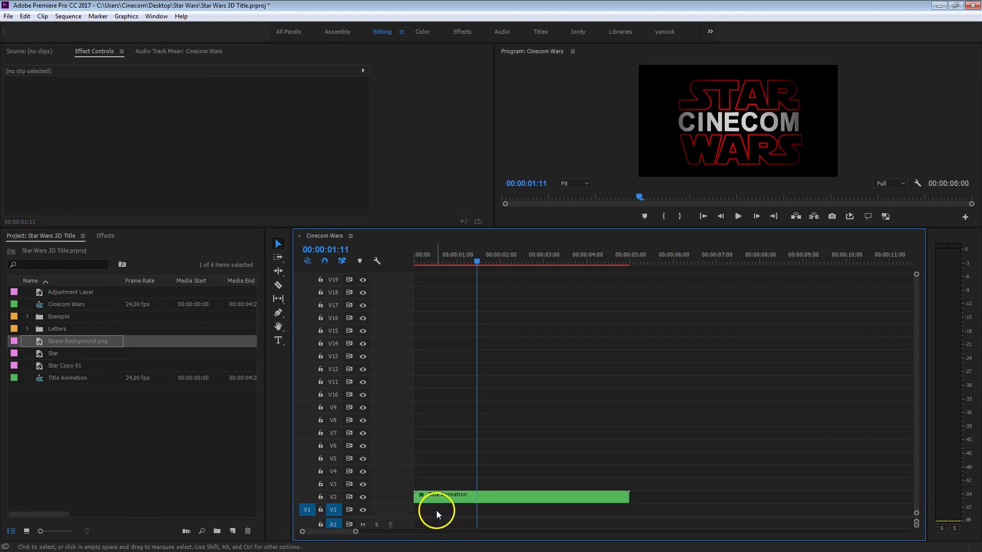
{"action": "left_click", "coordinate": [41, 341]}
{"action": "left_click_drag", "start_coordinate": [42, 341], "coordinate": [412, 513]}
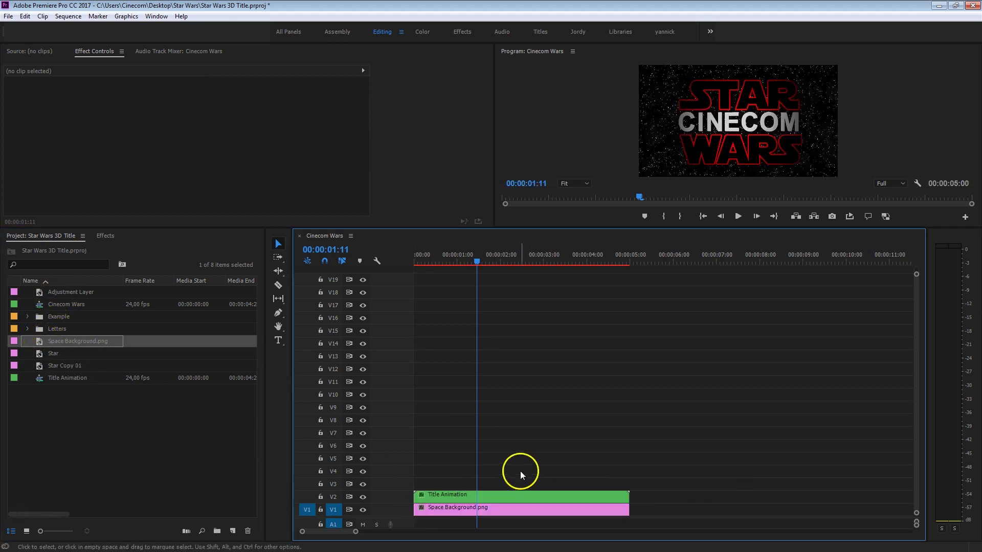
Turn off opacity keyframing on the Space Background.png clip and lower its opacity to dim the stars.
{"action": "left_click", "coordinate": [526, 510]}
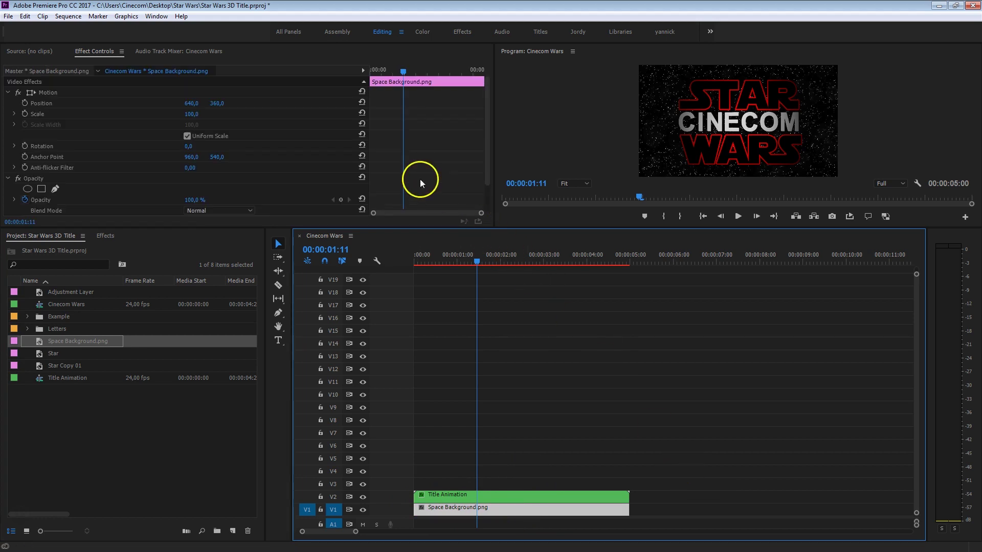
{"action": "scroll", "coordinate": [411, 158], "scroll_direction": "down", "scroll_amount": 3}
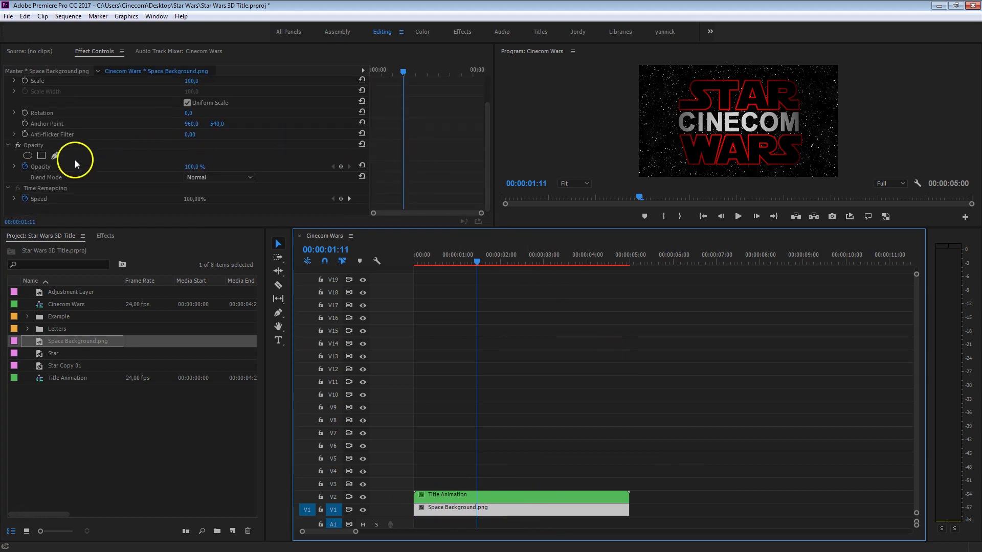
{"action": "left_click", "coordinate": [27, 167]}
{"action": "left_click_drag", "start_coordinate": [193, 167], "coordinate": [163, 167]}
{"action": "left_click_drag", "start_coordinate": [417, 281], "coordinate": [518, 416]}
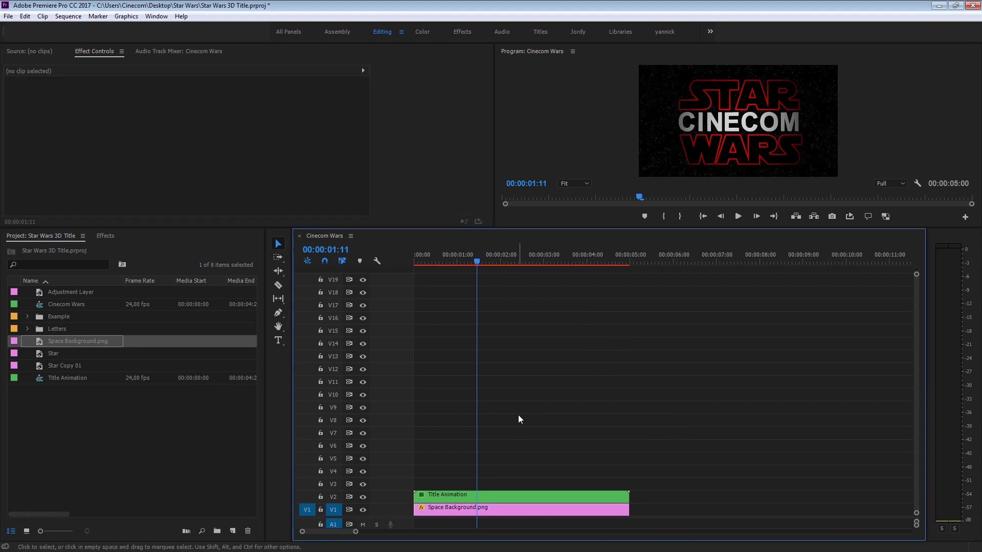
Add a Cross Dissolve transition to the start of the Title Animation clip.
{"action": "left_click", "coordinate": [520, 425]}
{"action": "left_click", "coordinate": [415, 495]}
{"action": "key", "text": "ctrl+d"}
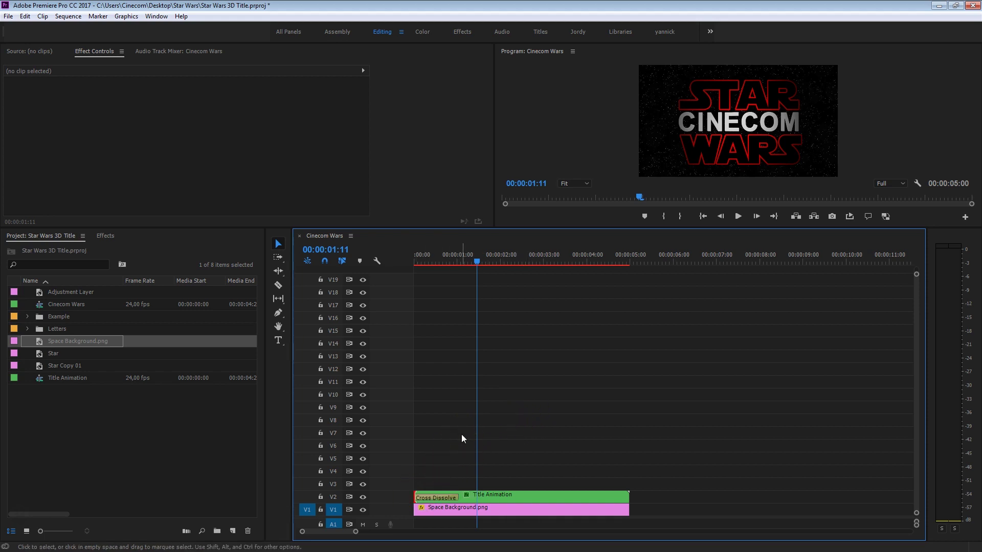
Play the sequence from the beginning, then enlarge the program preview and replay it from the start.
{"action": "left_click_drag", "start_coordinate": [433, 254], "coordinate": [358, 262]}
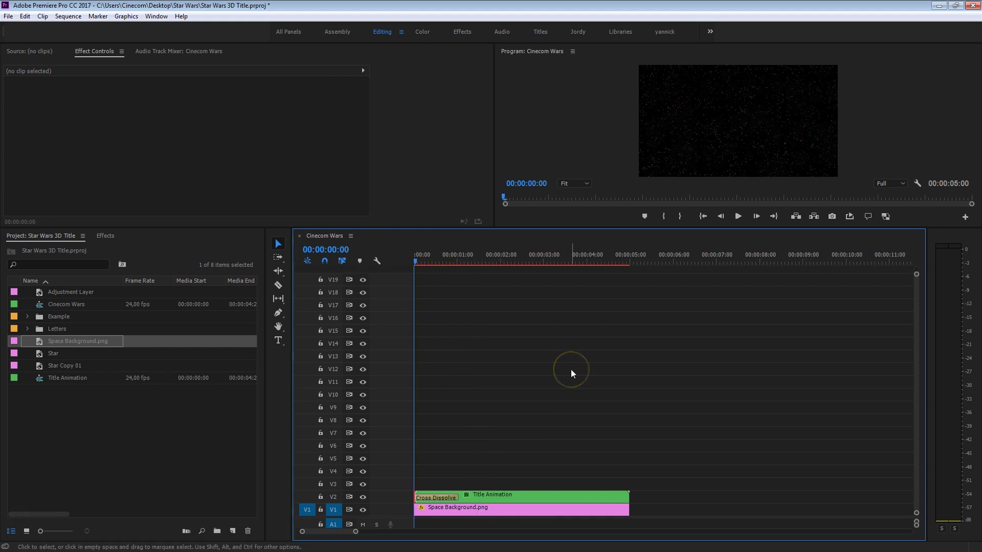
{"action": "key", "text": "space"}
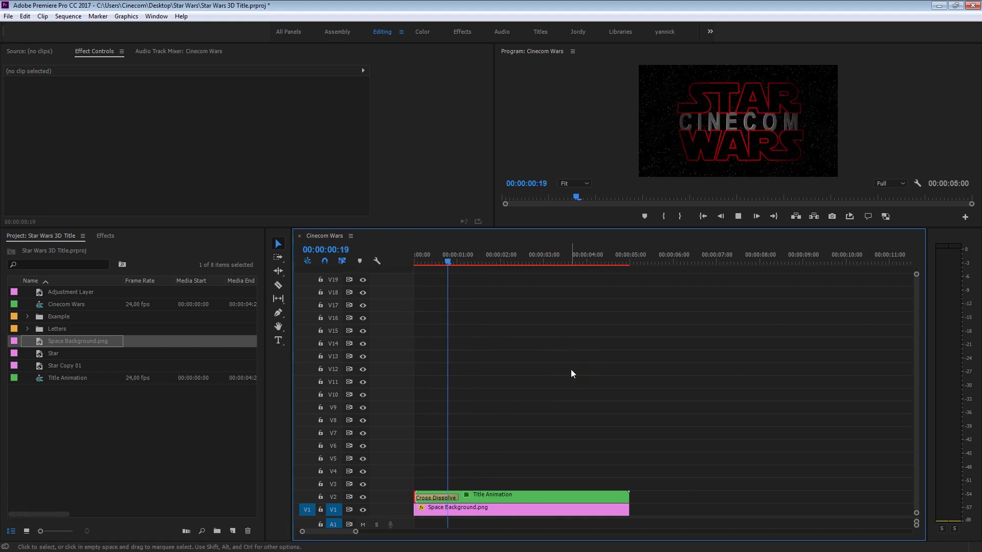
{"action": "left_click_drag", "start_coordinate": [486, 258], "coordinate": [409, 258]}
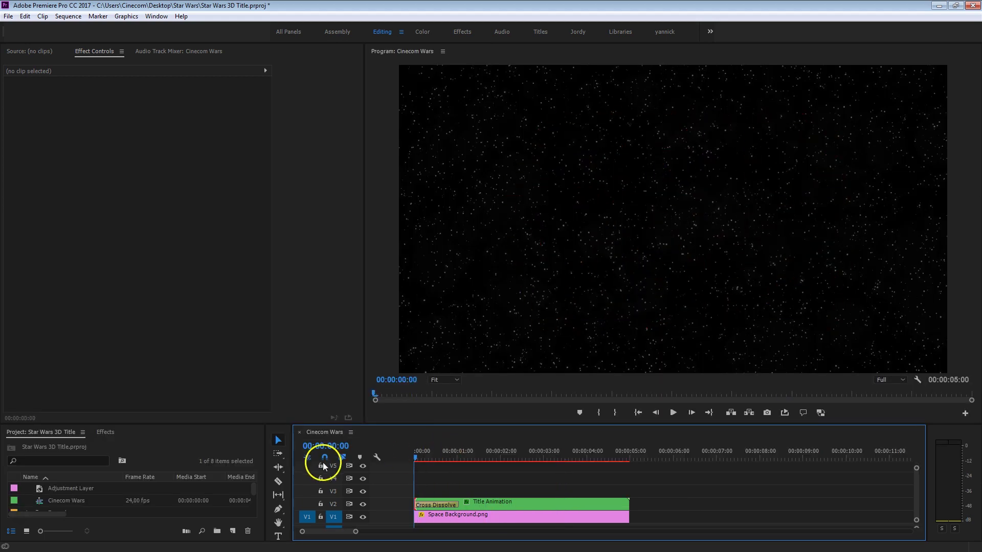
{"action": "key", "text": "space"}
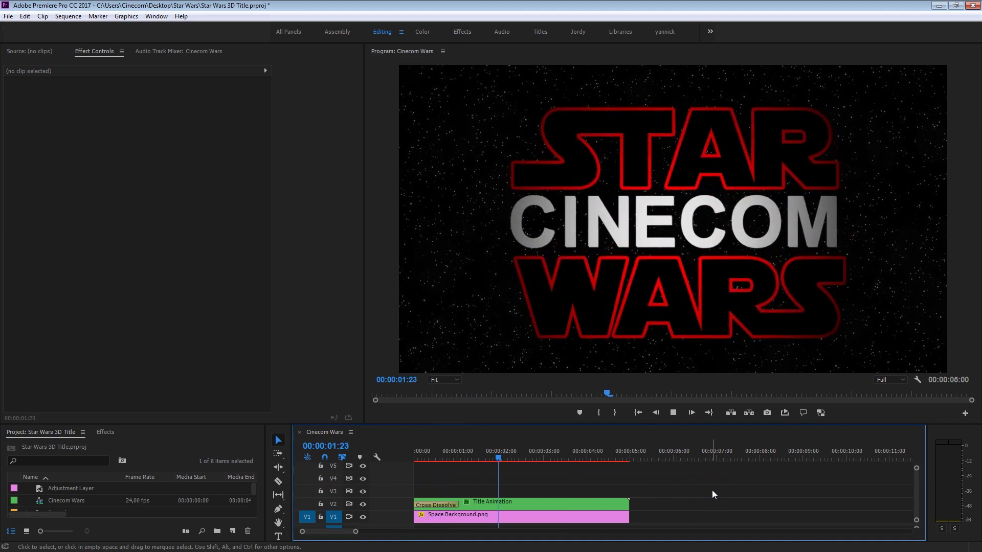
Turn on loop playback in the program preview and play the finished title animation near its end.
{"action": "left_click", "coordinate": [676, 475]}
{"action": "left_click", "coordinate": [784, 413]}
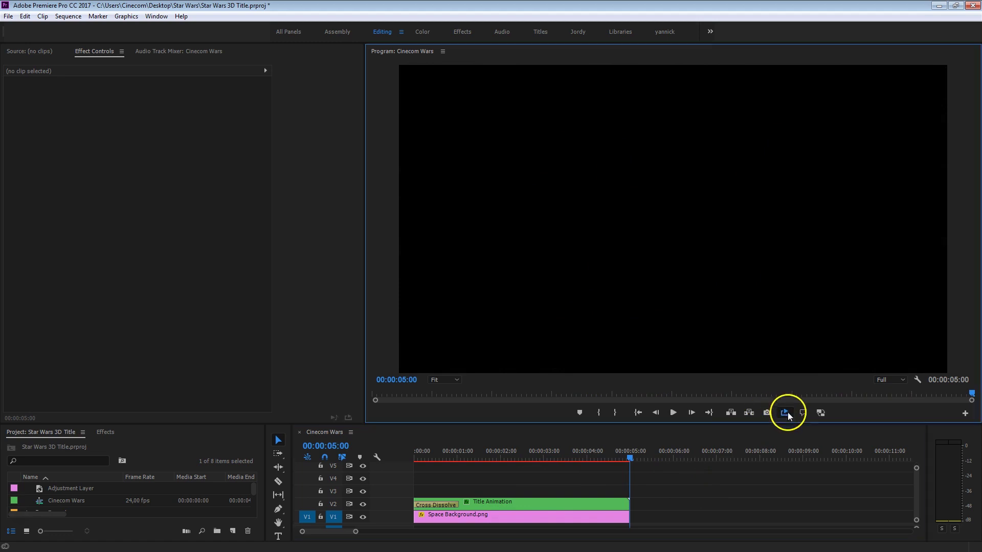
{"action": "left_click", "coordinate": [570, 454]}
{"action": "left_click", "coordinate": [695, 486]}
{"action": "key", "text": "space"}
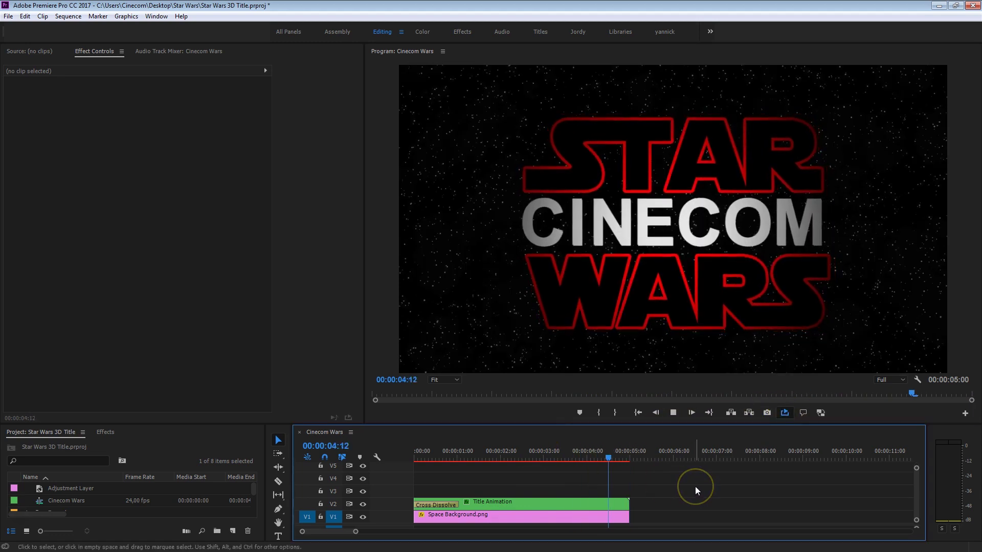